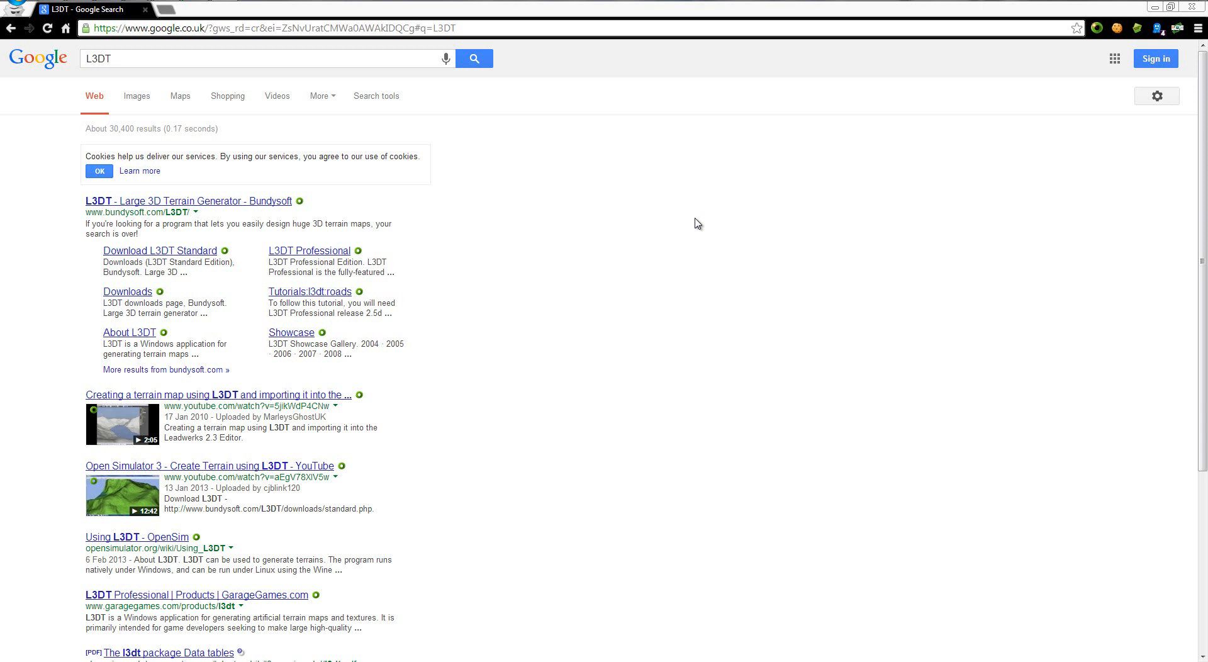
Step: Open the L3DT Standard Edition downloads page on the Bundysoft website and examine the available releases
left_click(185, 202)
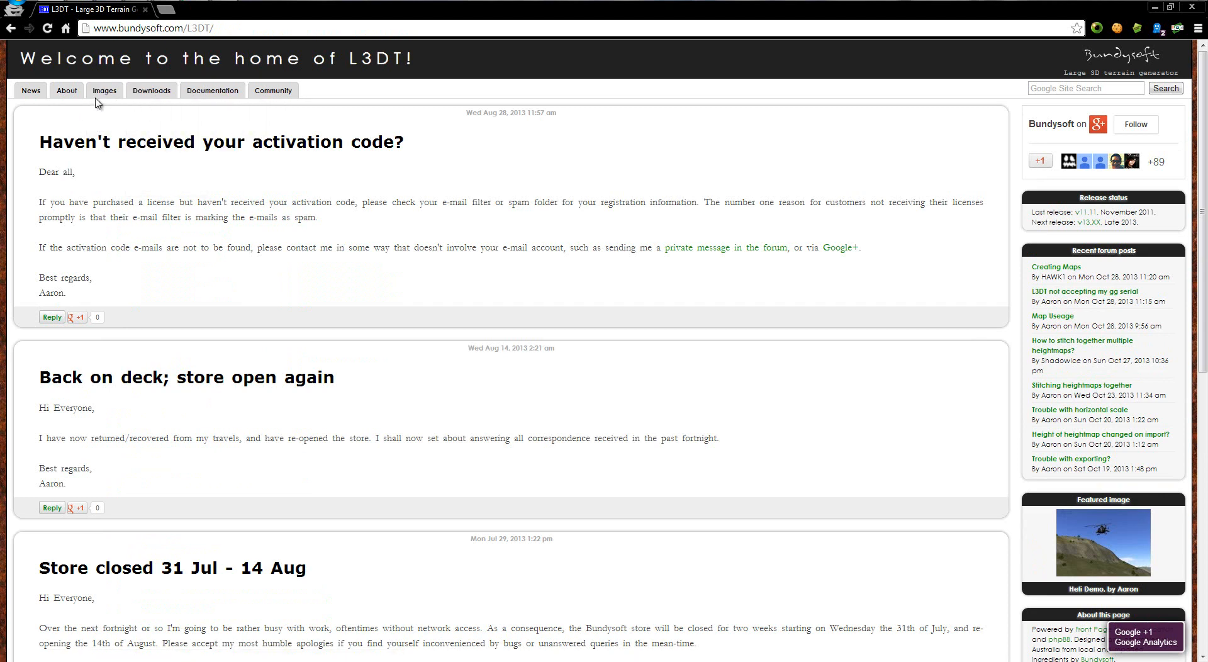
left_click(162, 95)
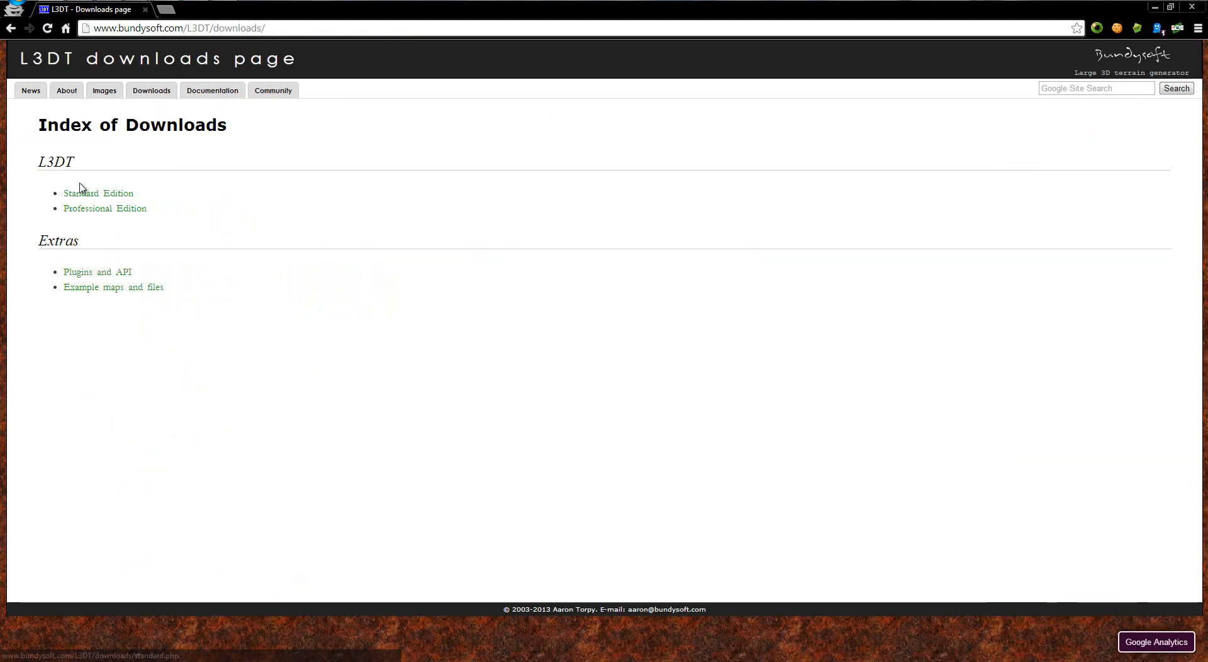
left_click(117, 199)
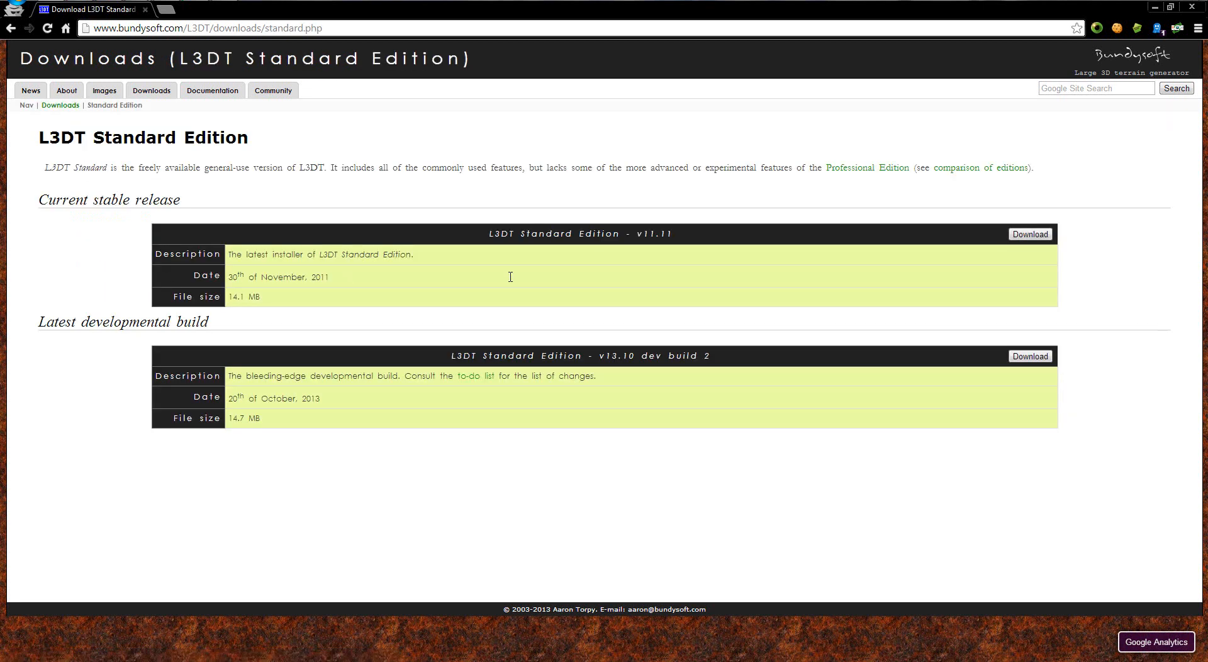
left_click_drag(511, 276, 291, 277)
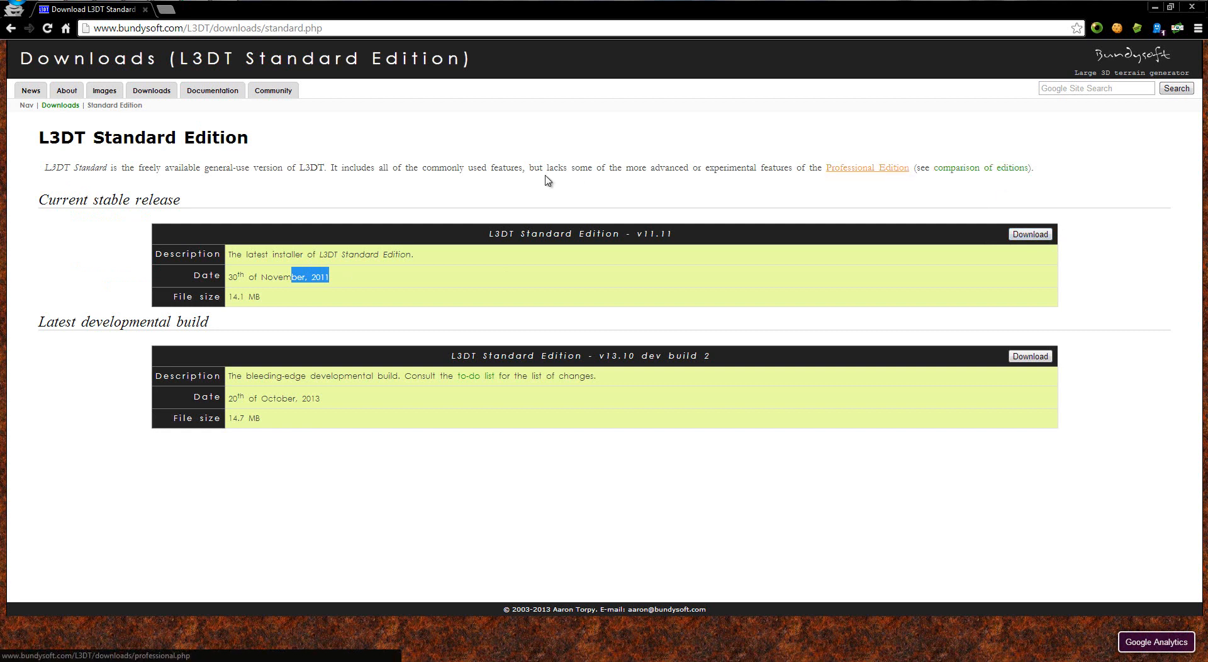
left_click(366, 258)
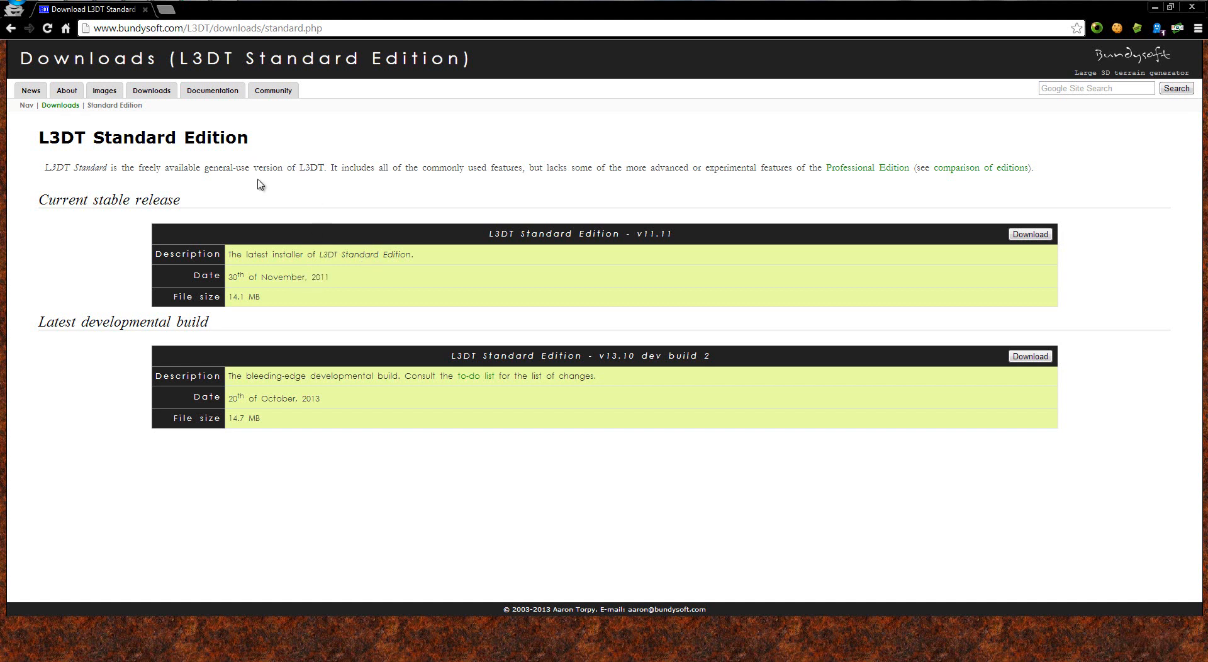
Step: Switch to the Apps folder and launch L3DT 13.10.0.2 Std (dev)
mouse_move(149, 22)
left_click(129, 48)
left_click_drag(310, 243, 162, 114)
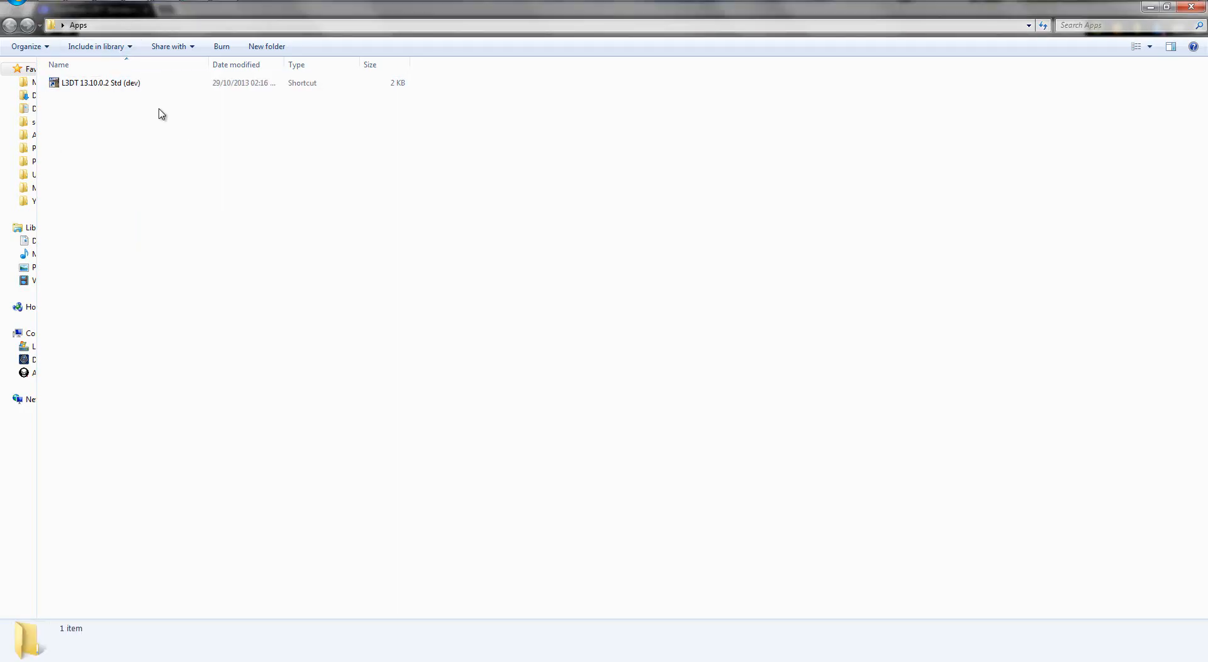
double_click(117, 83)
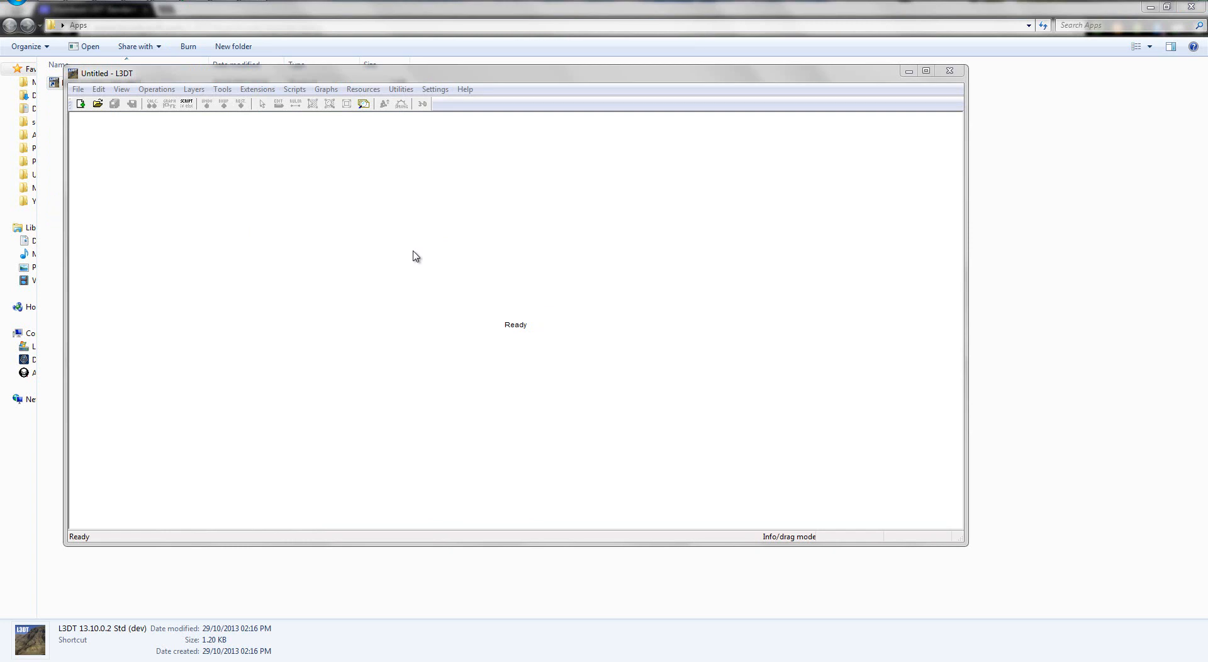
Step: View the L3DT walk-through guide, dismiss it, and look over the available settings commands
left_click(465, 89)
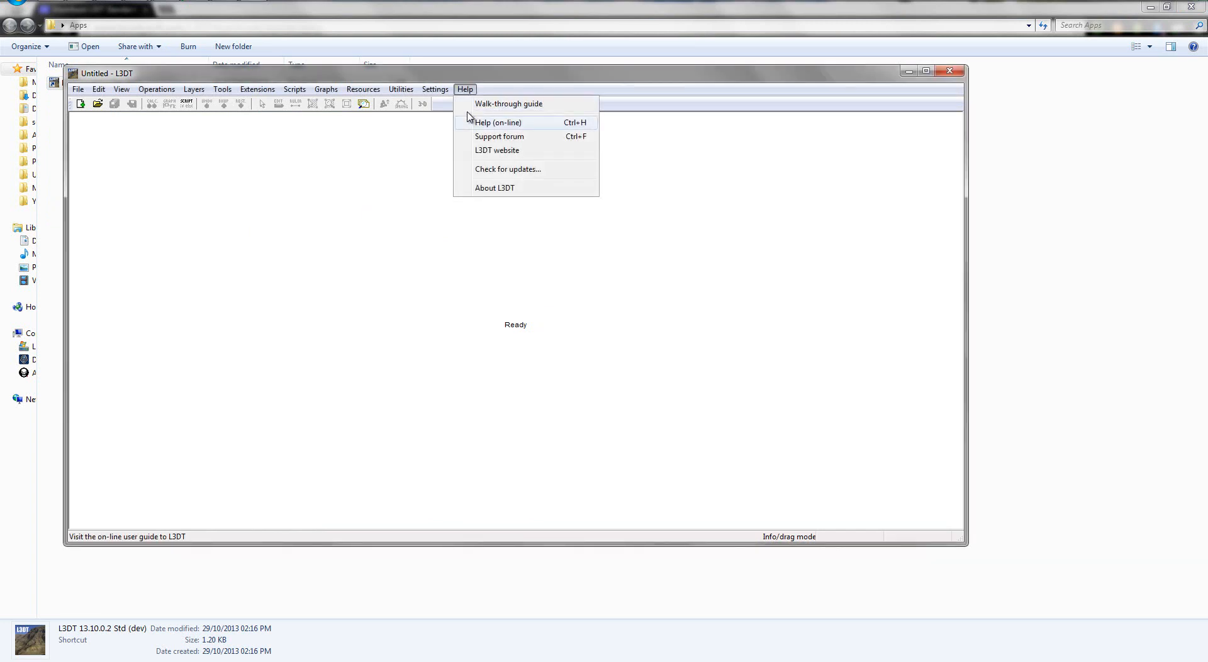
left_click(530, 106)
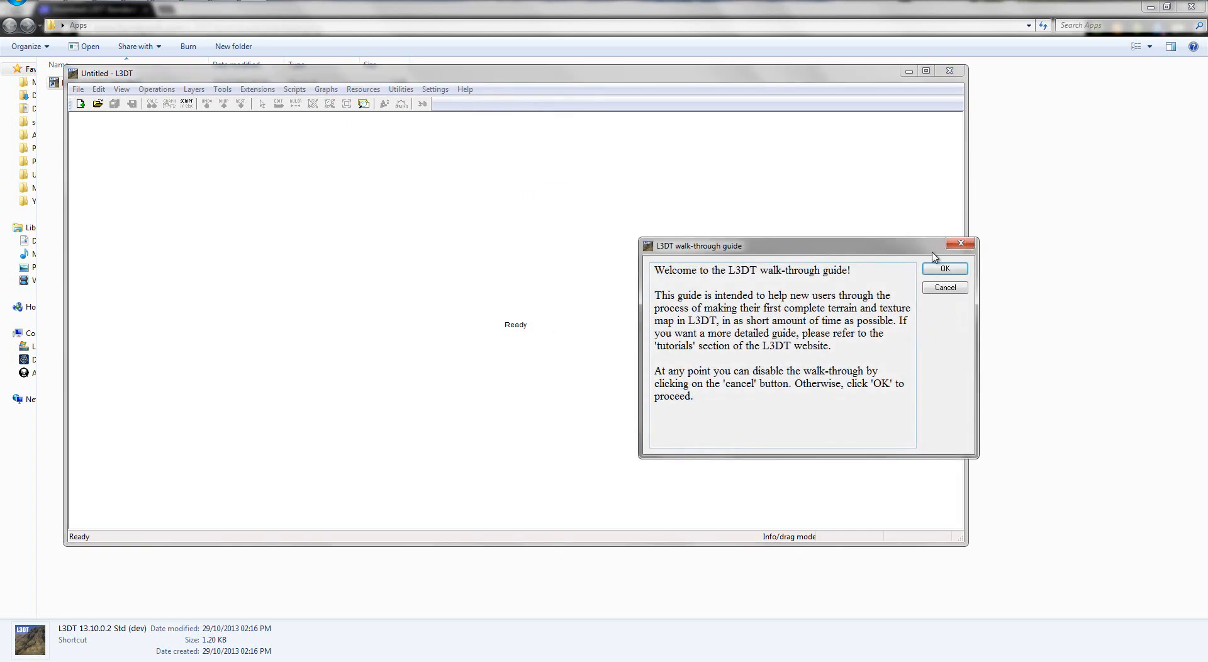
left_click(944, 288)
left_click(434, 89)
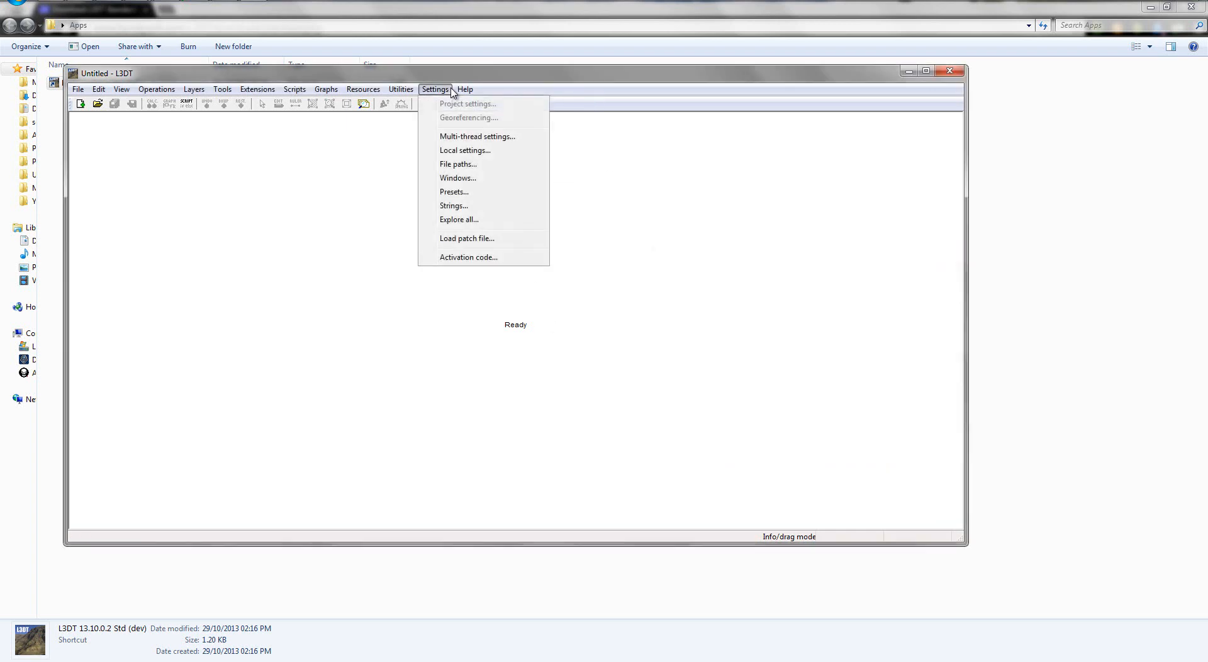
left_click(629, 80)
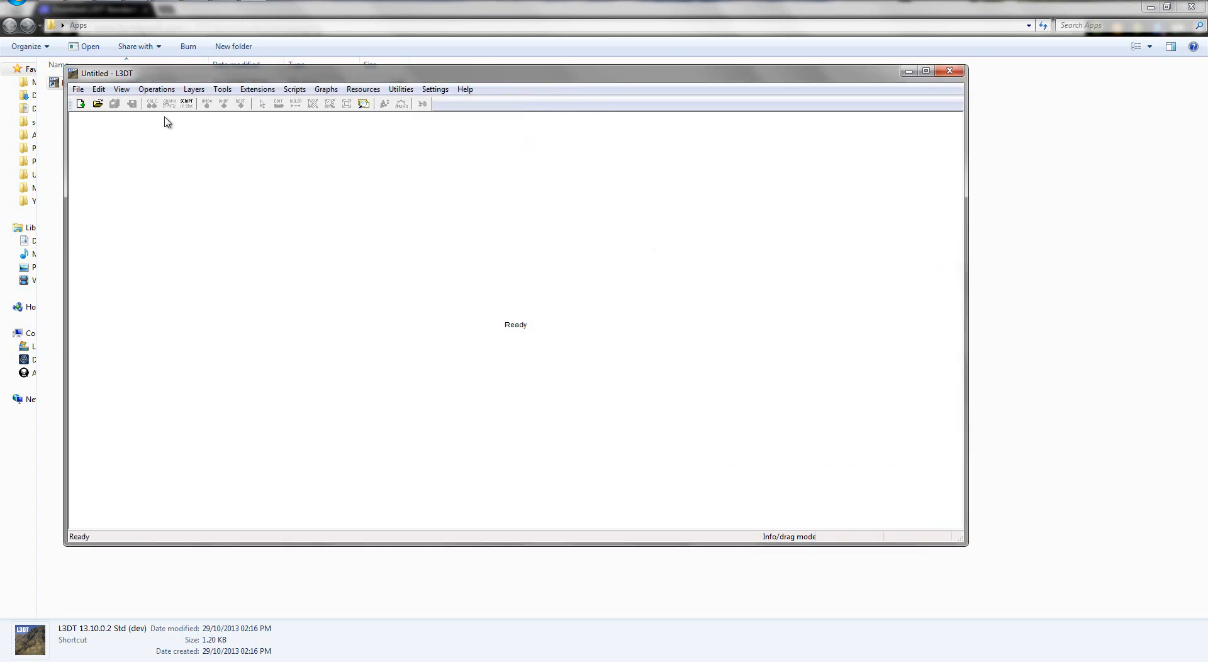
Step: Maximize the L3DT window and start a new project of the type Designable map (recommended)
left_click_drag(297, 77, 388, 7)
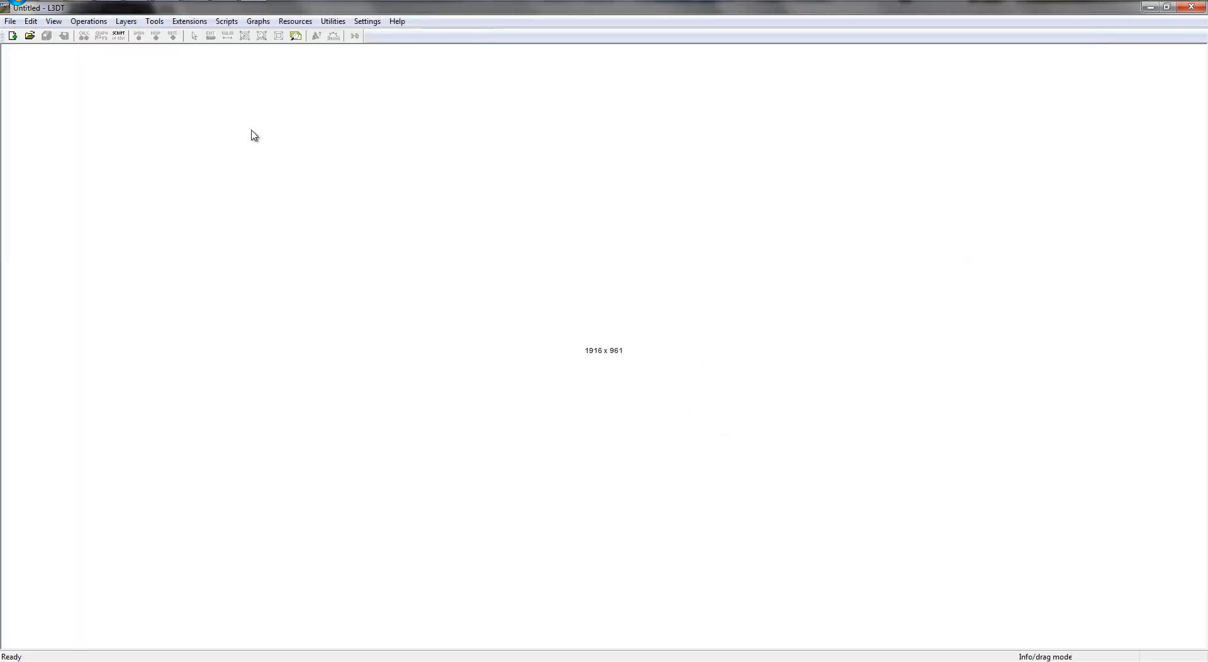
left_click(10, 21)
left_click(50, 37)
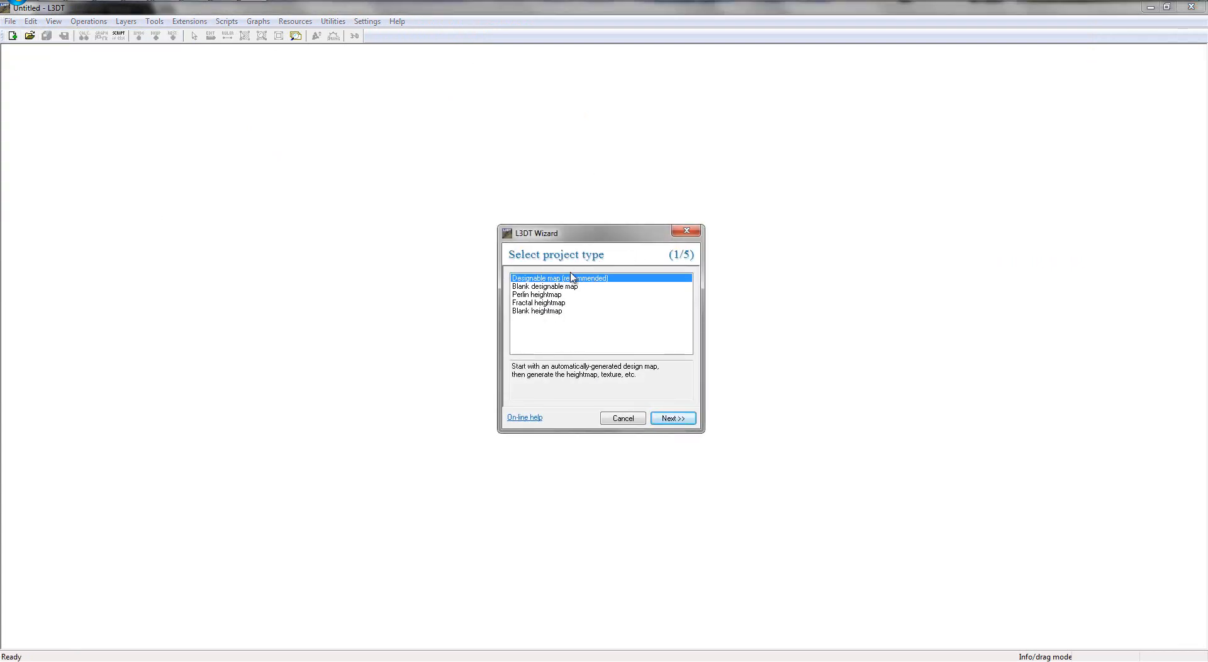
left_click(670, 419)
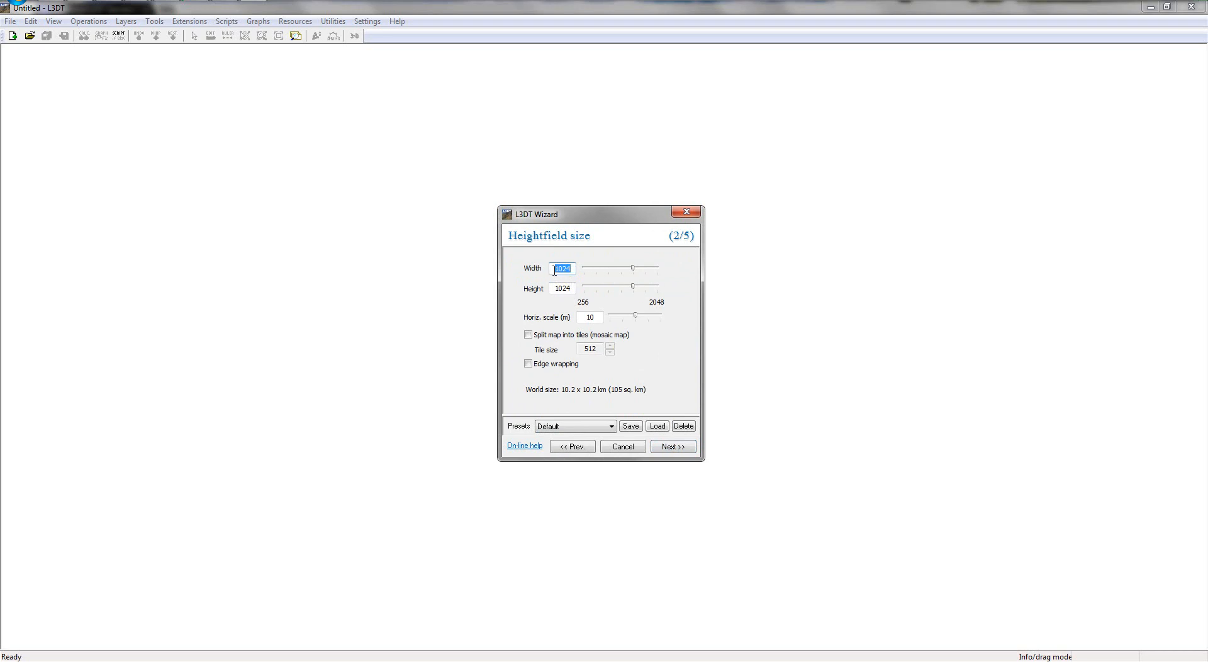
Step: Set the heightfield width and height to 512 and the horizontal scale to 4 m, and continue to the design map size
type("512")
double_click(560, 288)
type("12")
key("BackSpace")
key("BackSpace")
type("512")
left_click_drag(608, 268, 752, 267)
double_click(561, 268)
type("512")
double_click(591, 317)
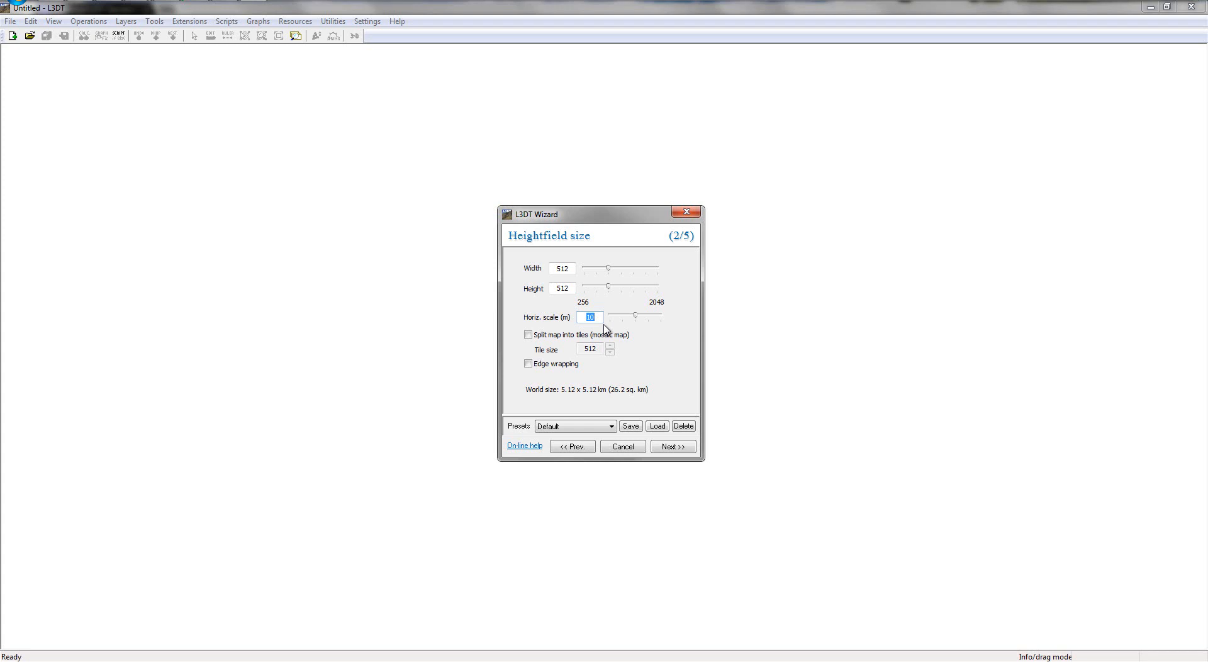
type("4")
left_click(678, 451)
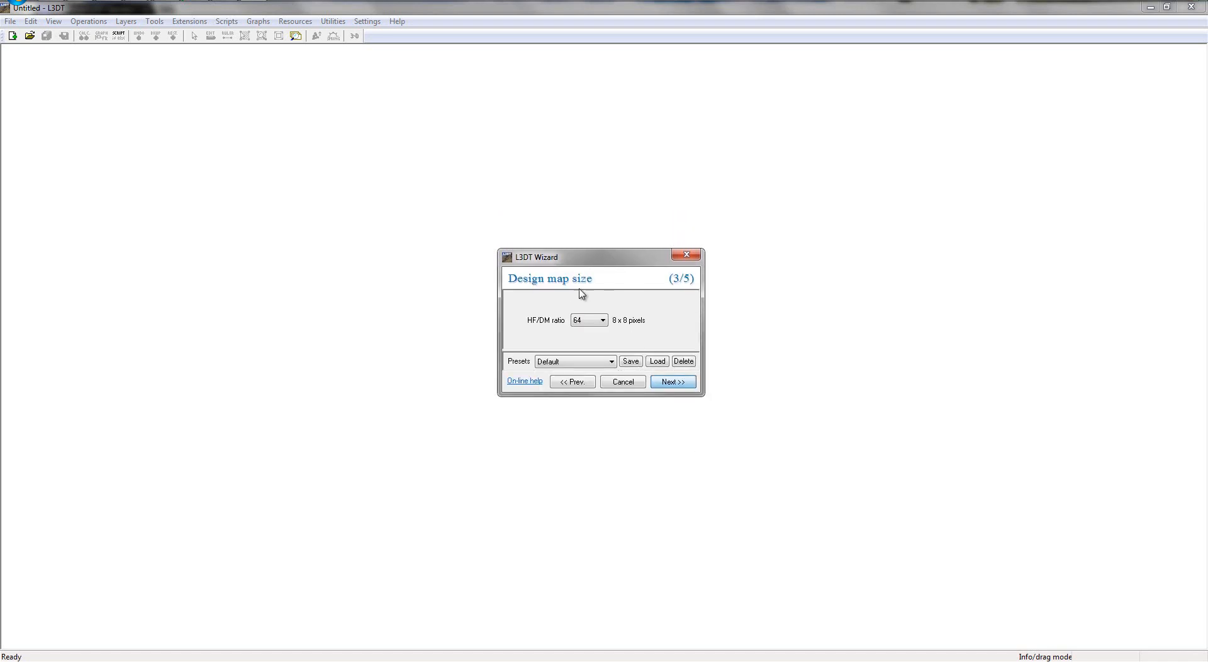
Step: Try HF/DM ratios of 64, 128 and 16 to compare the resulting design map sizes
left_click(595, 322)
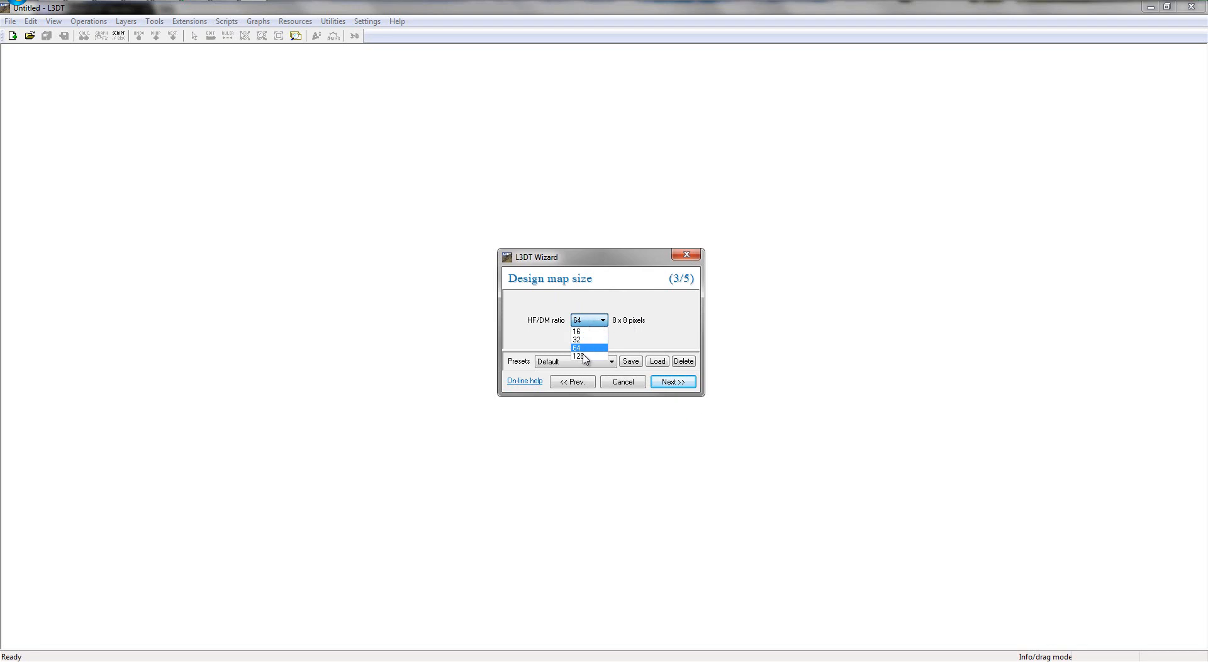
left_click(575, 348)
left_click(582, 324)
left_click(588, 355)
left_click(599, 325)
left_click(586, 325)
left_click(585, 325)
left_click(587, 333)
left_click(599, 325)
left_click(592, 354)
left_click(574, 324)
left_click(590, 332)
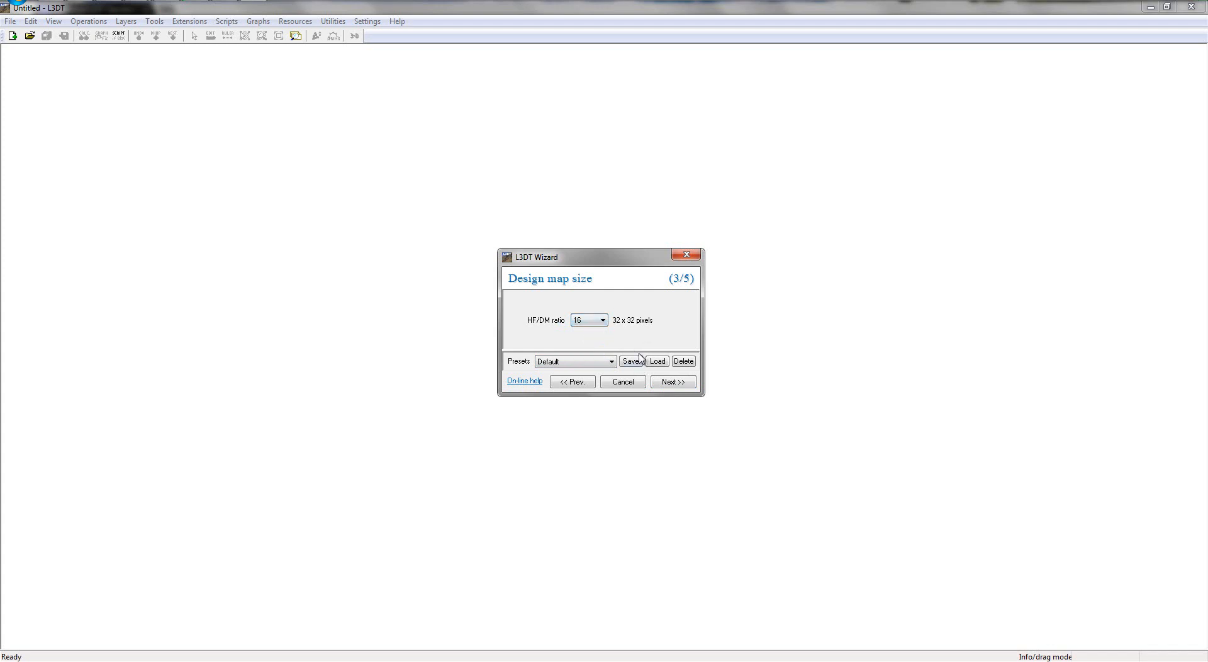
Step: Set the HF/DM ratio to 128 and continue to the design map parameters
left_click(602, 320)
left_click(597, 356)
left_click(602, 321)
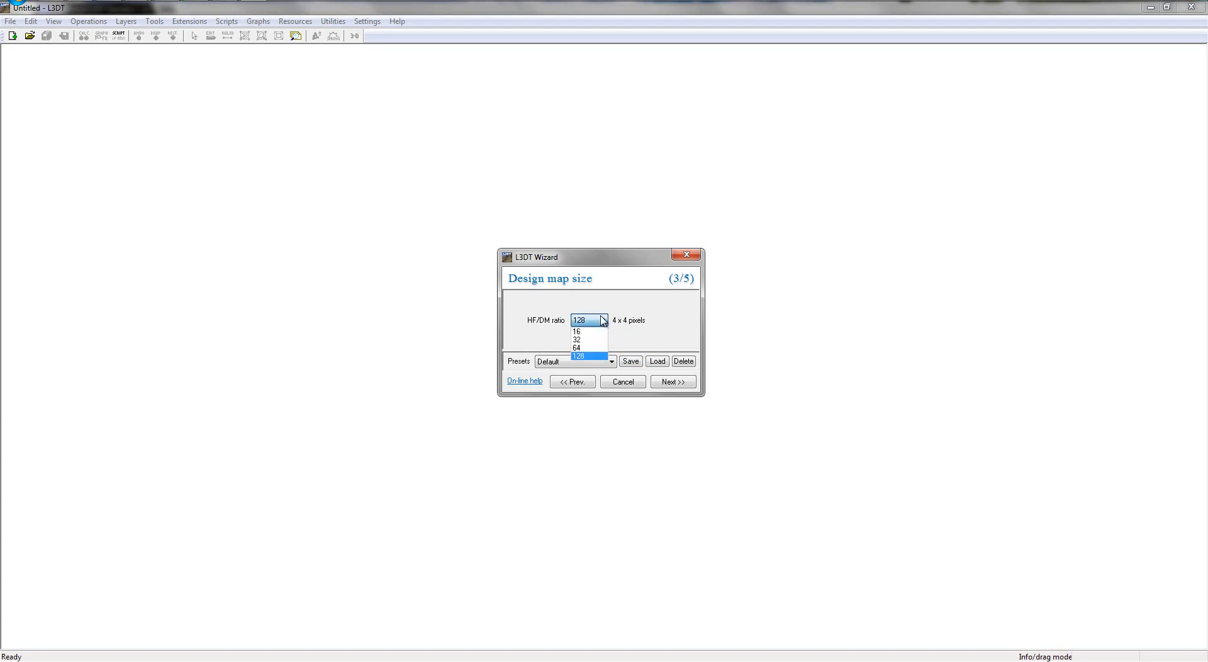
left_click(585, 356)
left_click(600, 320)
left_click(588, 360)
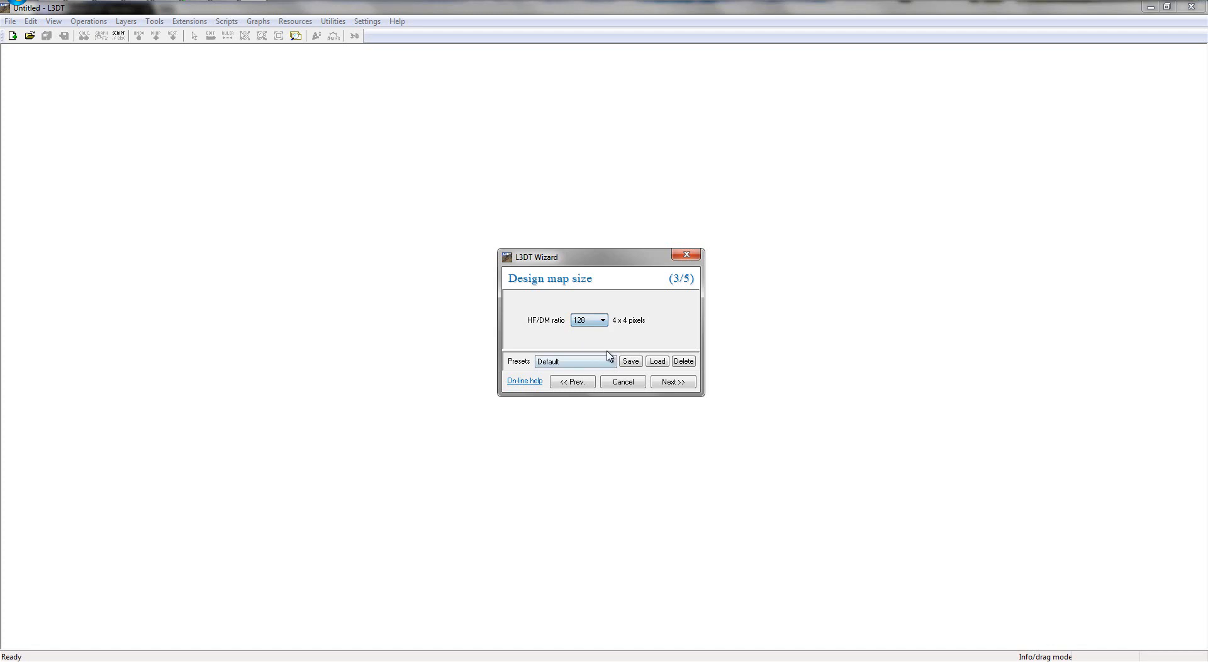
left_click(670, 384)
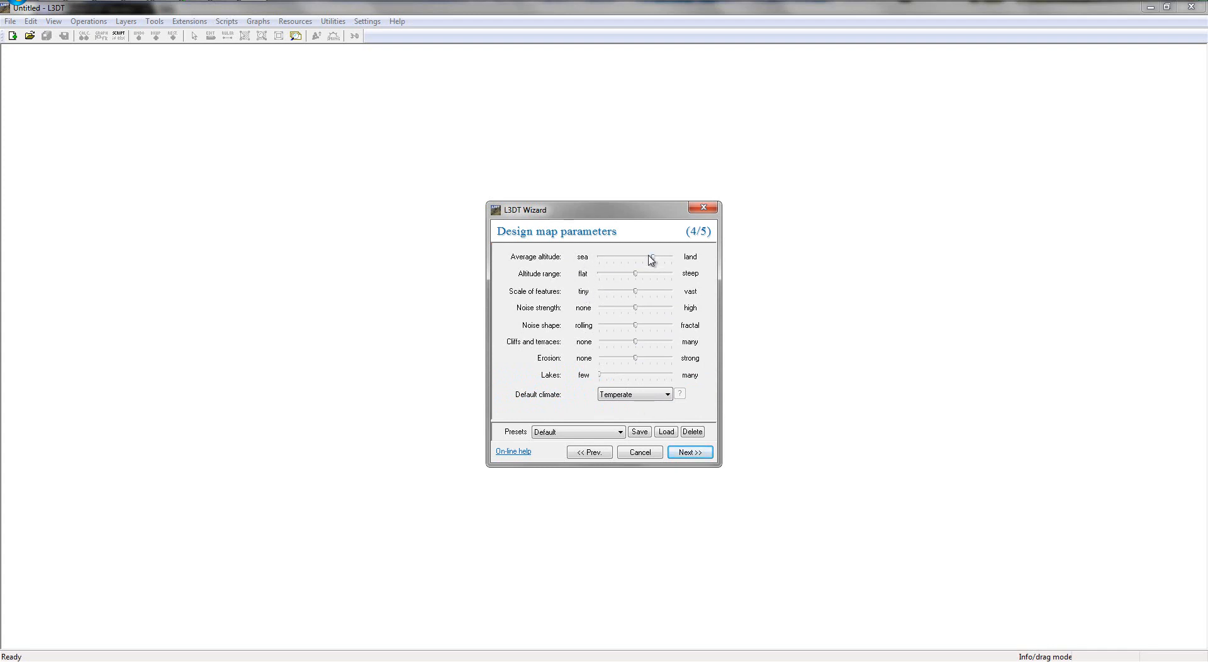
Step: Adjust the design map to slightly more land, a nearly flat altitude range, few cliffs and terraces, stronger erosion and more lakes
mouse_move(654, 259)
left_mouse_down()
mouse_move(617, 260)
mouse_move(660, 263)
left_mouse_up()
left_click_drag(637, 277, 609, 276)
mouse_move(634, 292)
left_mouse_down()
mouse_move(848, 303)
mouse_move(629, 290)
mouse_move(656, 289)
mouse_move(633, 293)
mouse_move(634, 305)
left_mouse_up()
left_click_drag(634, 344, 607, 347)
mouse_move(637, 364)
left_mouse_down()
mouse_move(673, 364)
mouse_move(652, 361)
left_mouse_up()
left_click_drag(601, 376, 623, 380)
Step: Try the Spring Mars (FA) climate, settle on Arctic as the default climate, and continue to the calculation queue
left_click(623, 396)
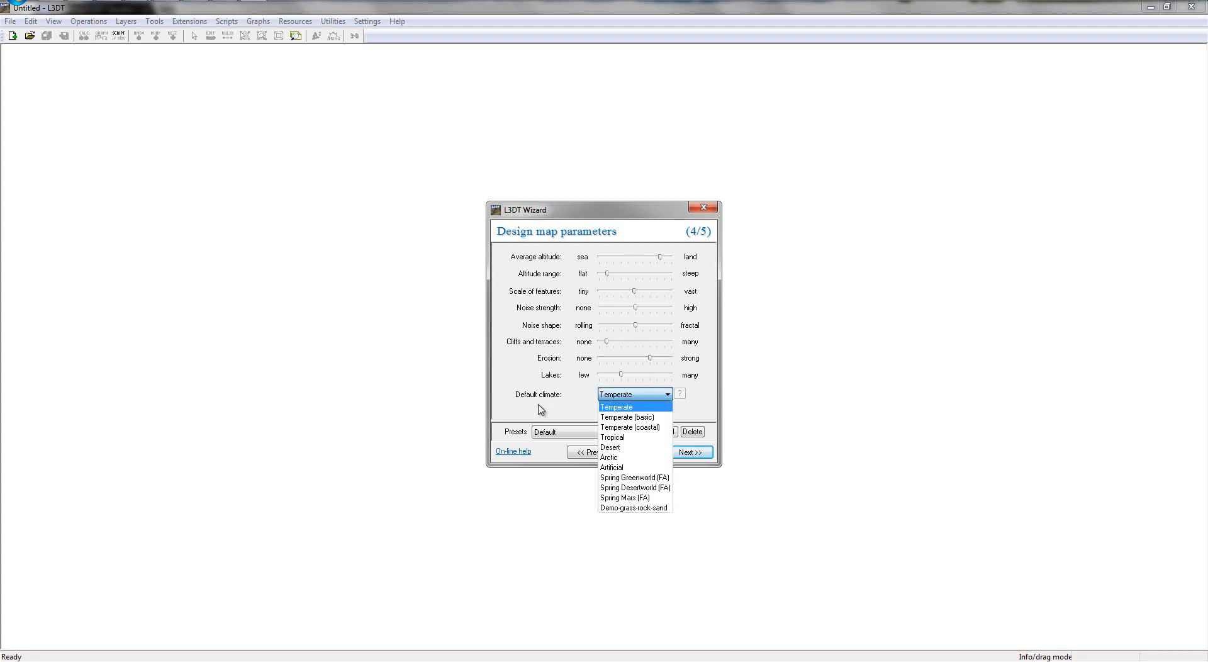
left_click(652, 498)
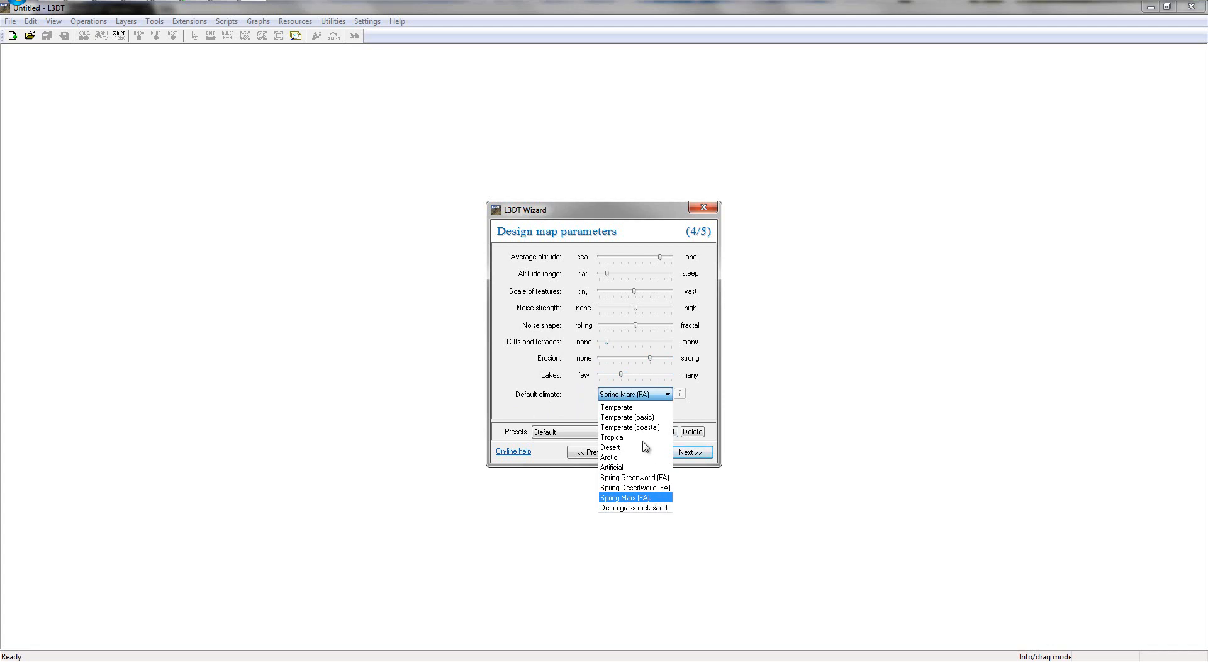
left_click(636, 397)
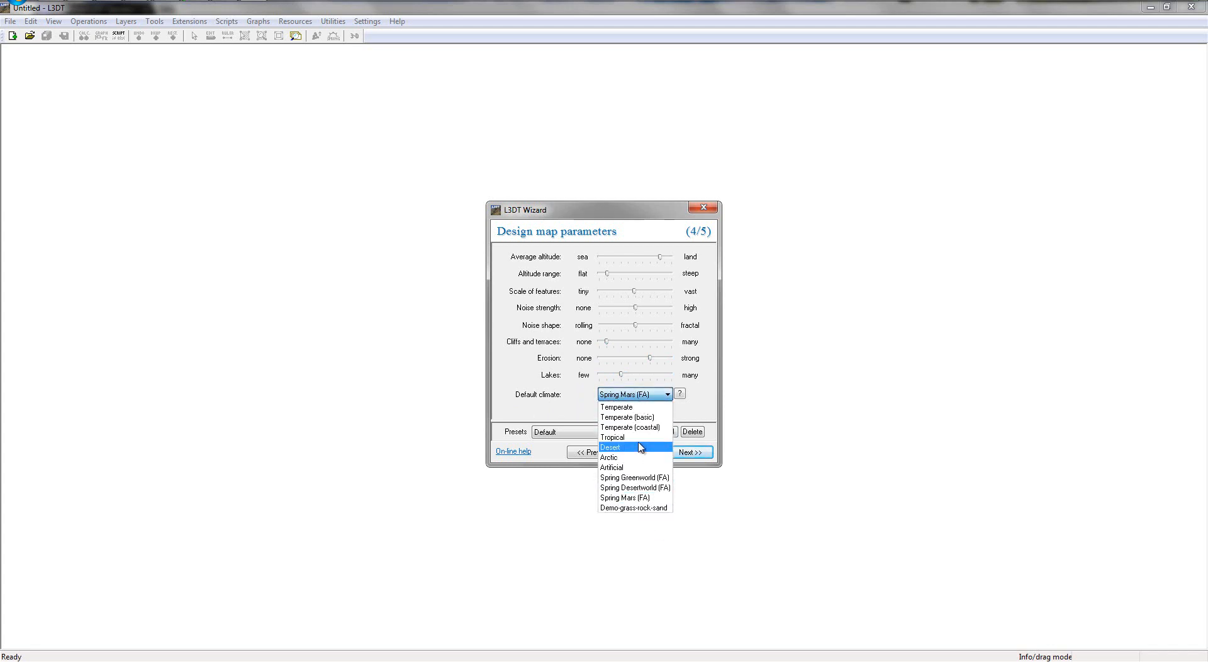
left_click(622, 459)
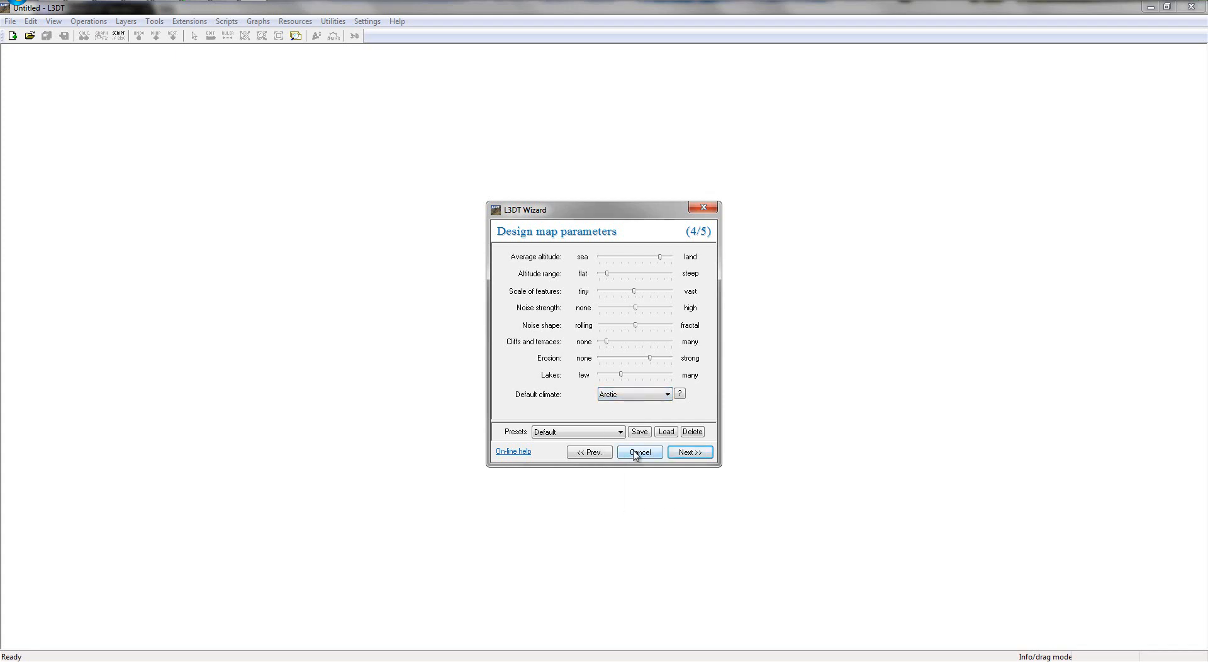
left_click(689, 451)
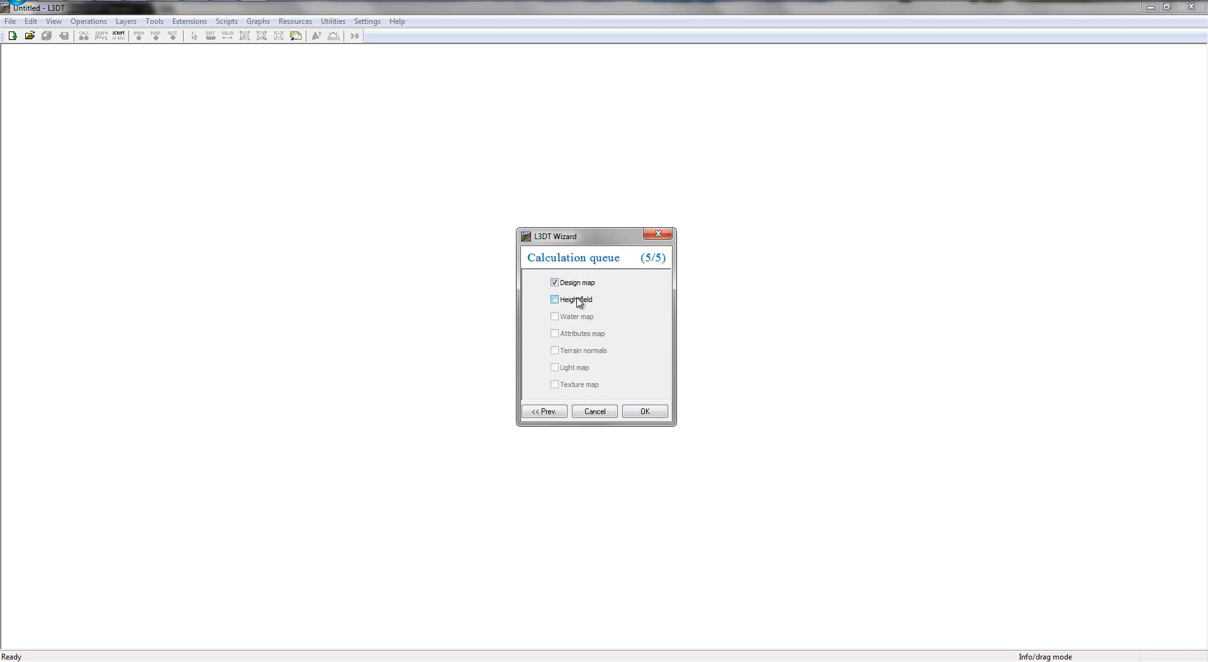
Step: Add the heightfield, water map, attributes map, terrain normals, light map and texture map to the calculation queue and continue
left_click(578, 300)
left_click(579, 317)
left_click(580, 334)
left_click(580, 350)
left_click(578, 369)
left_click(580, 385)
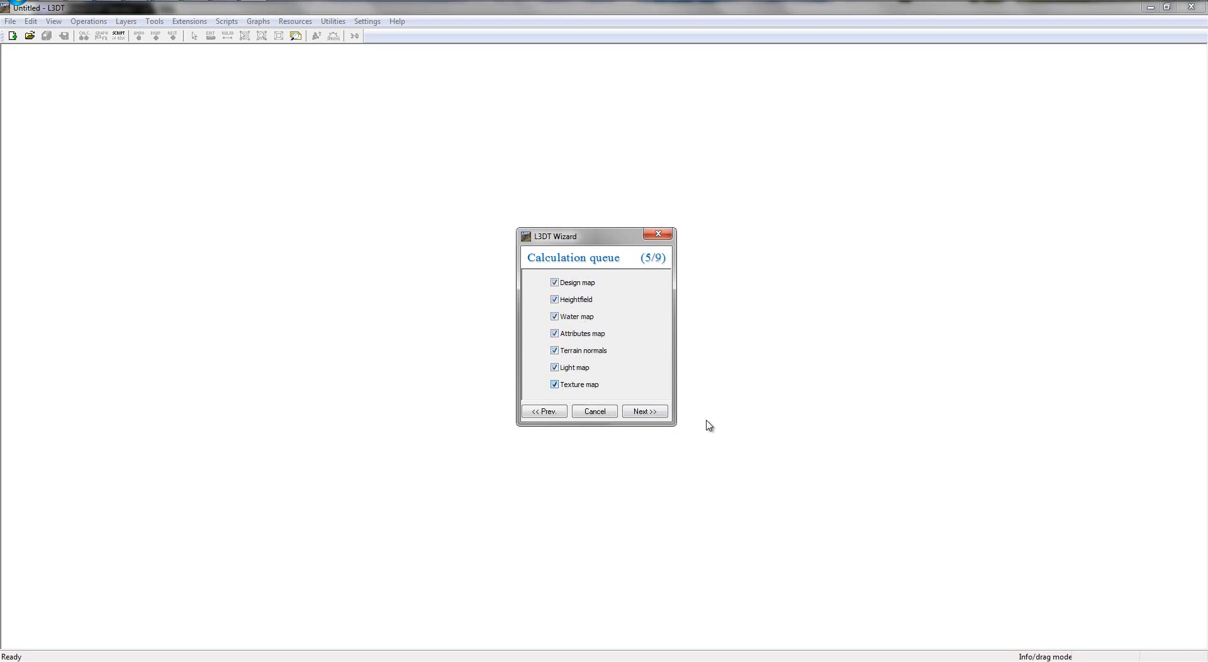
left_click(645, 412)
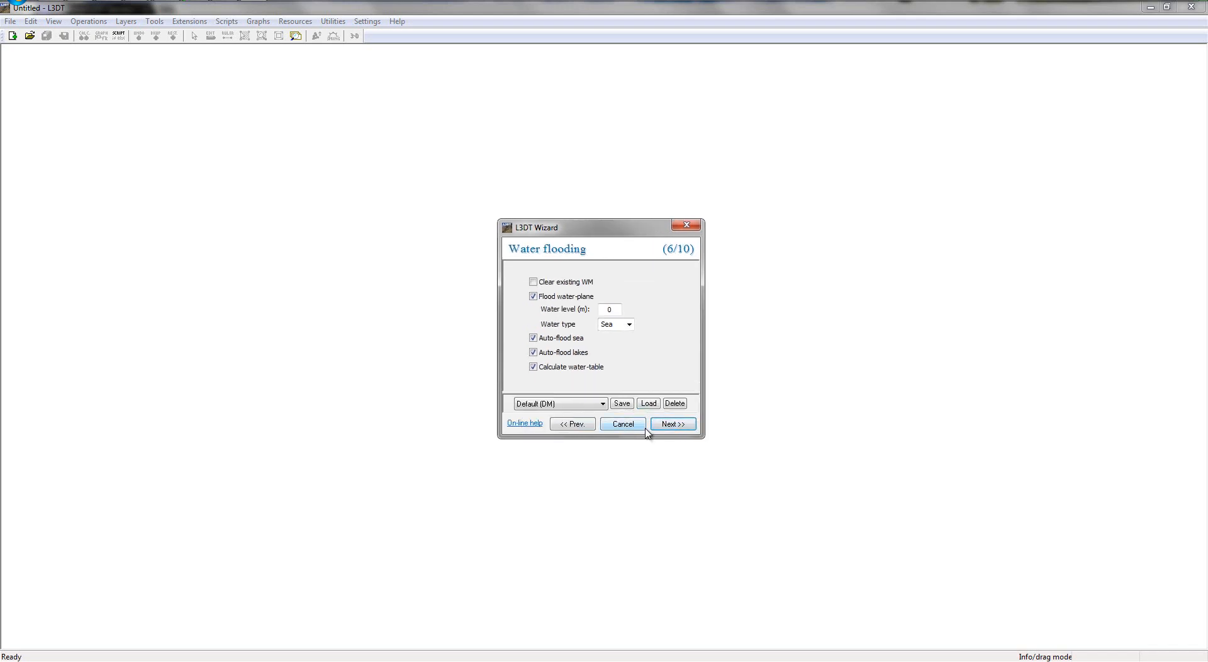
Step: Set the flood water level to 0.1 m, consult the online help on water flooding, and accept the default water-table modelling
left_click(628, 324)
left_click(632, 325)
left_click(526, 424)
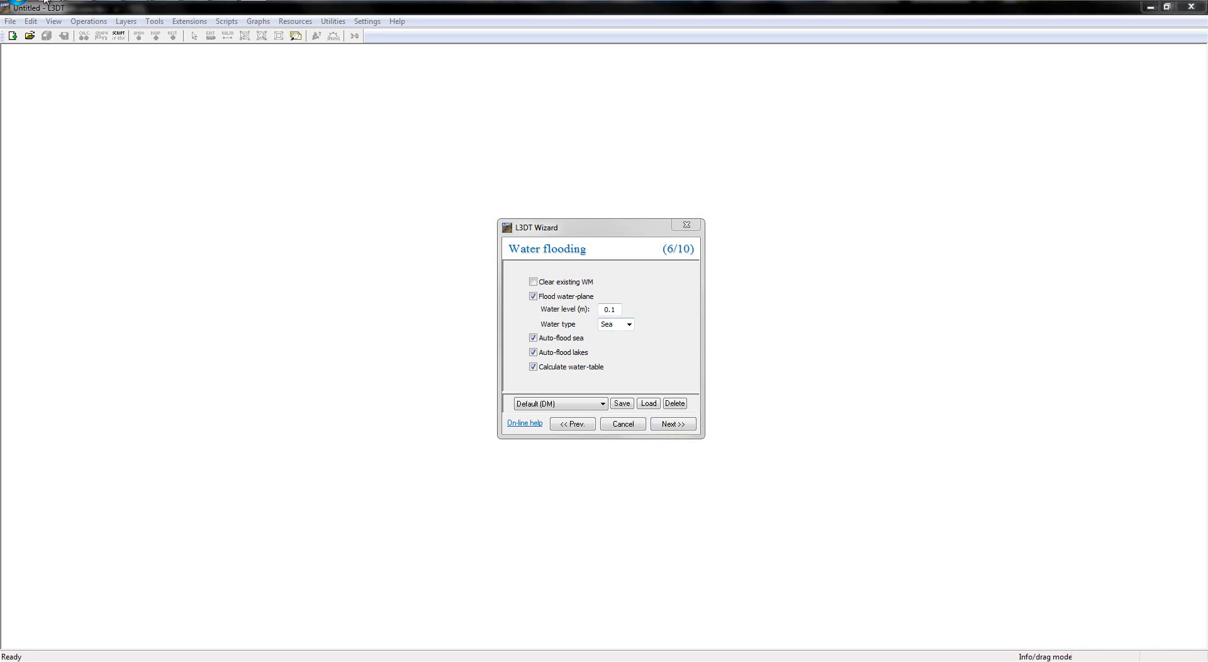
left_click(224, 59)
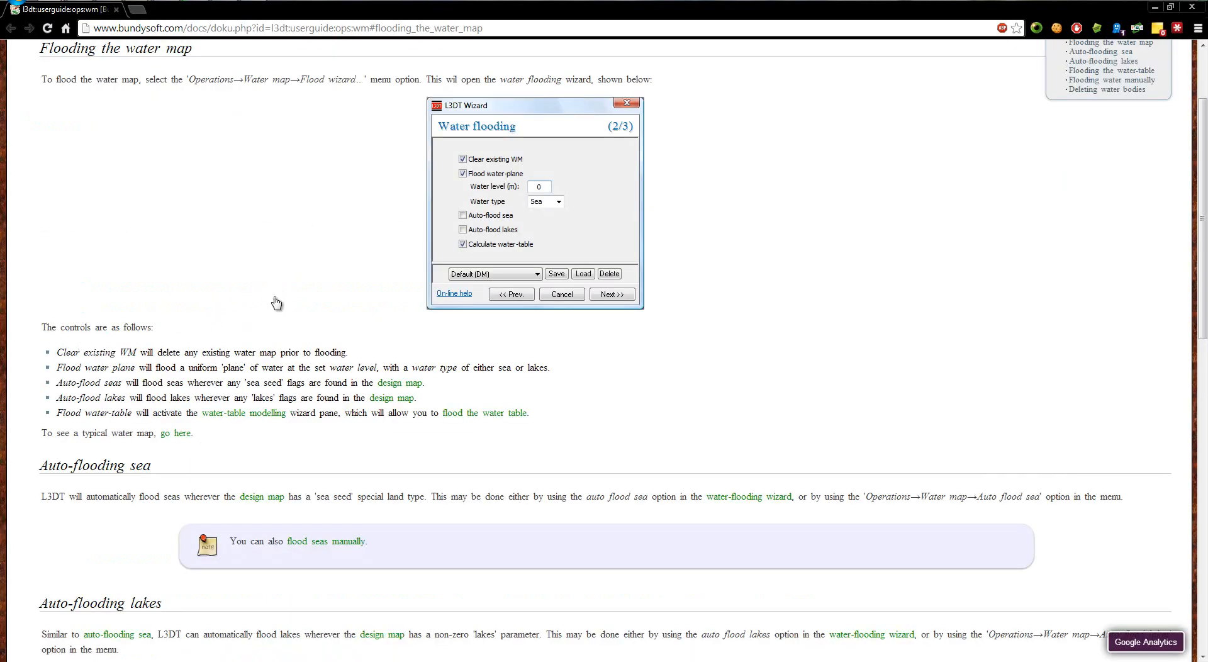
left_click_drag(69, 355, 320, 352)
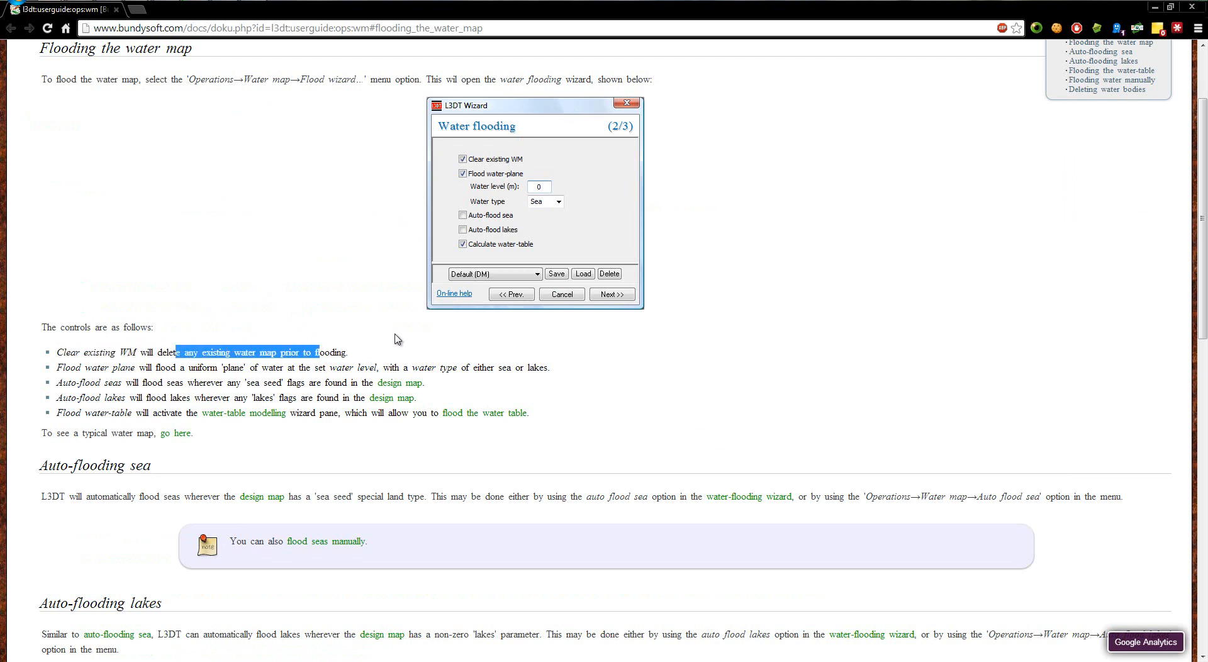
left_click(1193, 5)
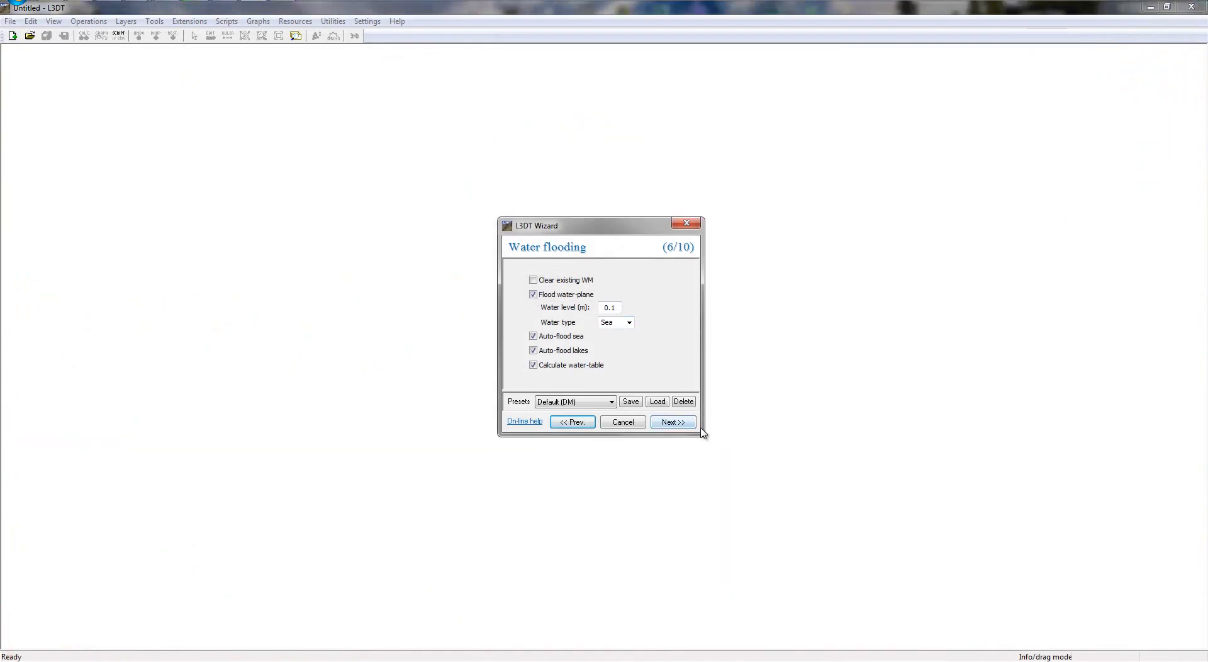
left_click(668, 421)
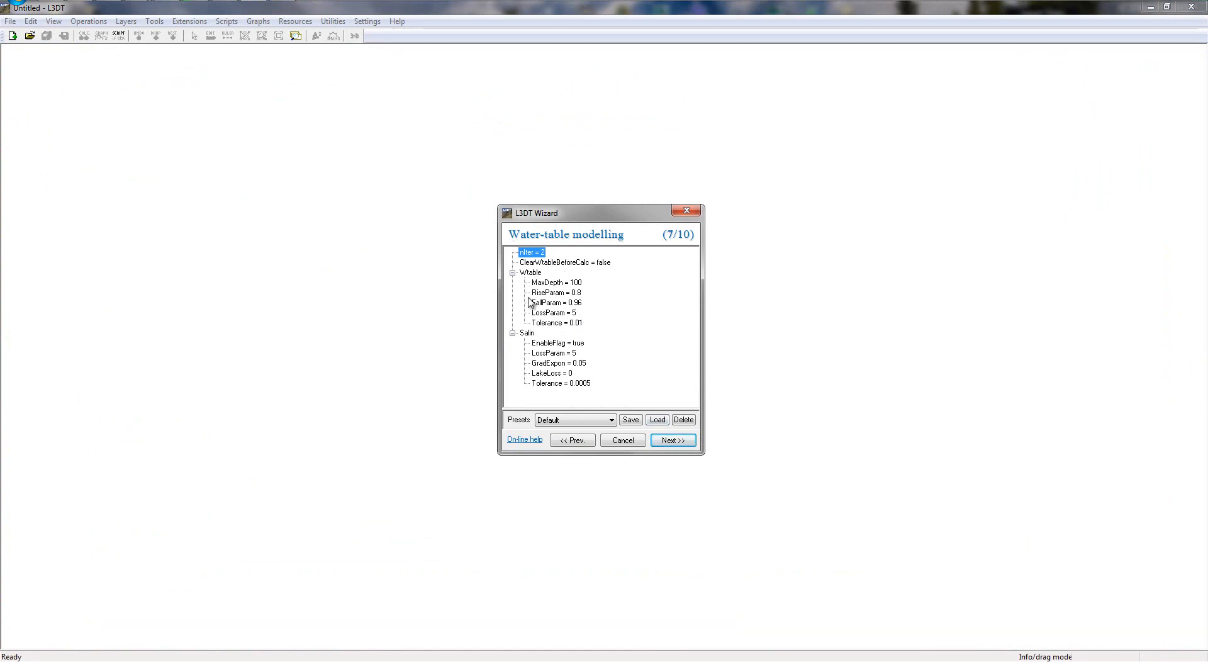
left_click(685, 439)
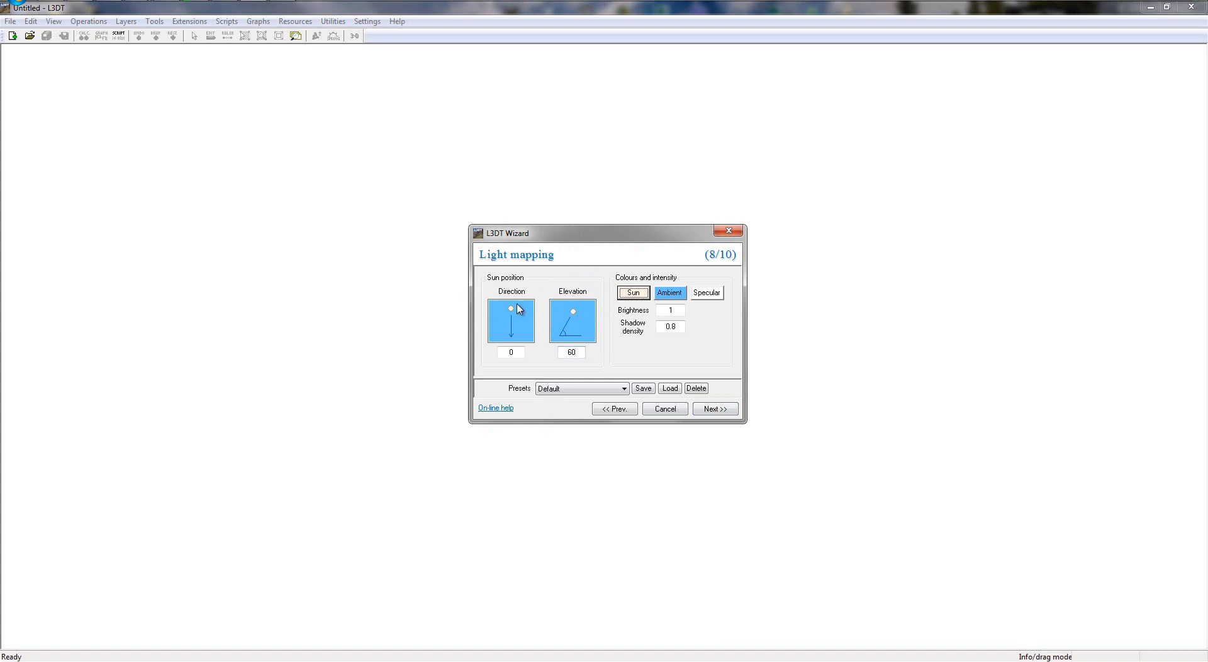
Step: Set the sun direction to 0 and move its elevation to nearly overhead, and continue to the remaining light mapping options
left_click_drag(510, 309, 514, 304)
double_click(511, 353)
type("0")
key("Tab")
left_click_drag(574, 312, 562, 308)
left_click(708, 410)
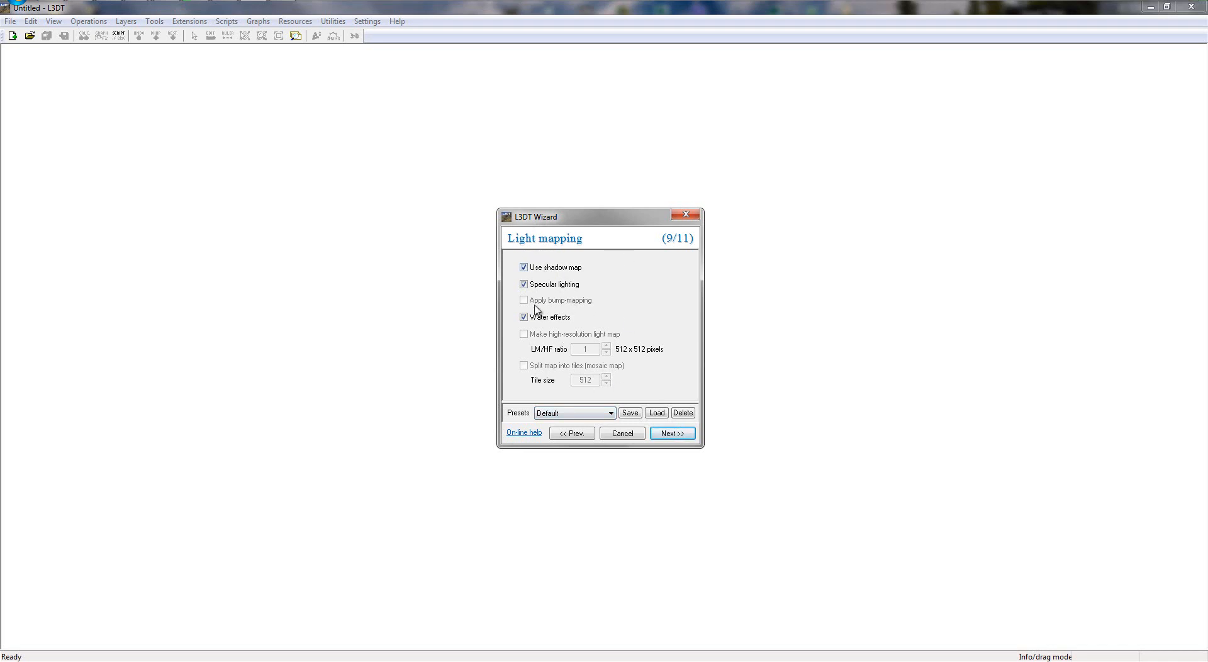
Step: Accept the default light mapping, light/water effects and texture settings, and generate the terrain maps
left_click(675, 434)
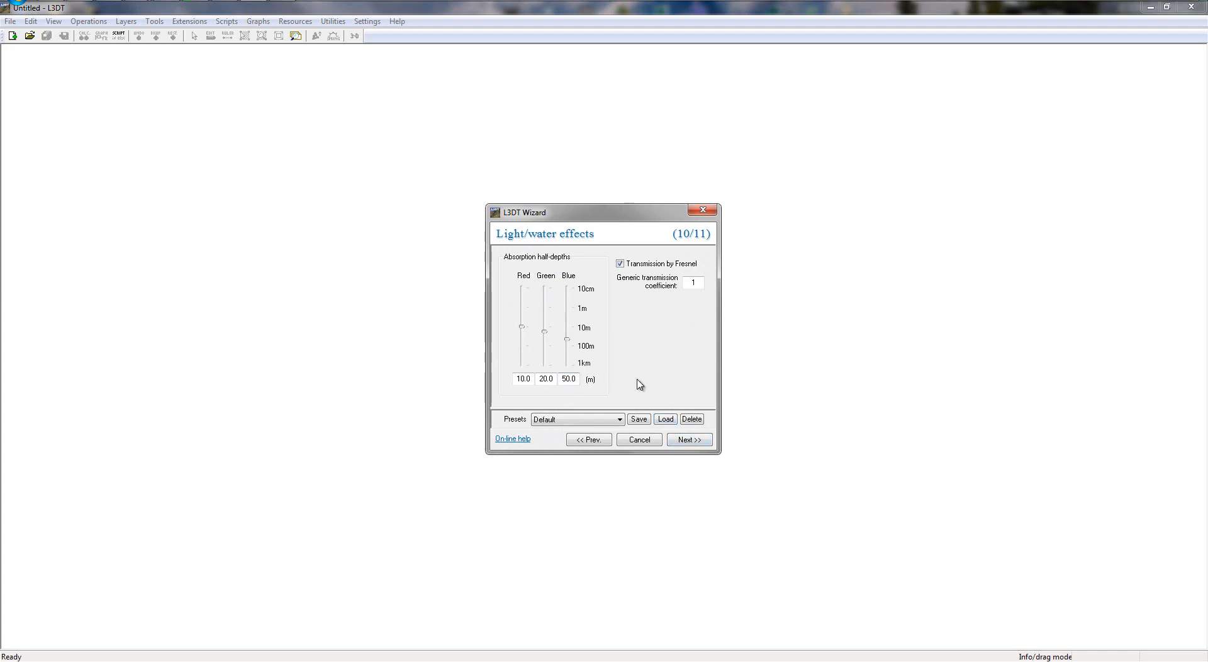
left_click(692, 439)
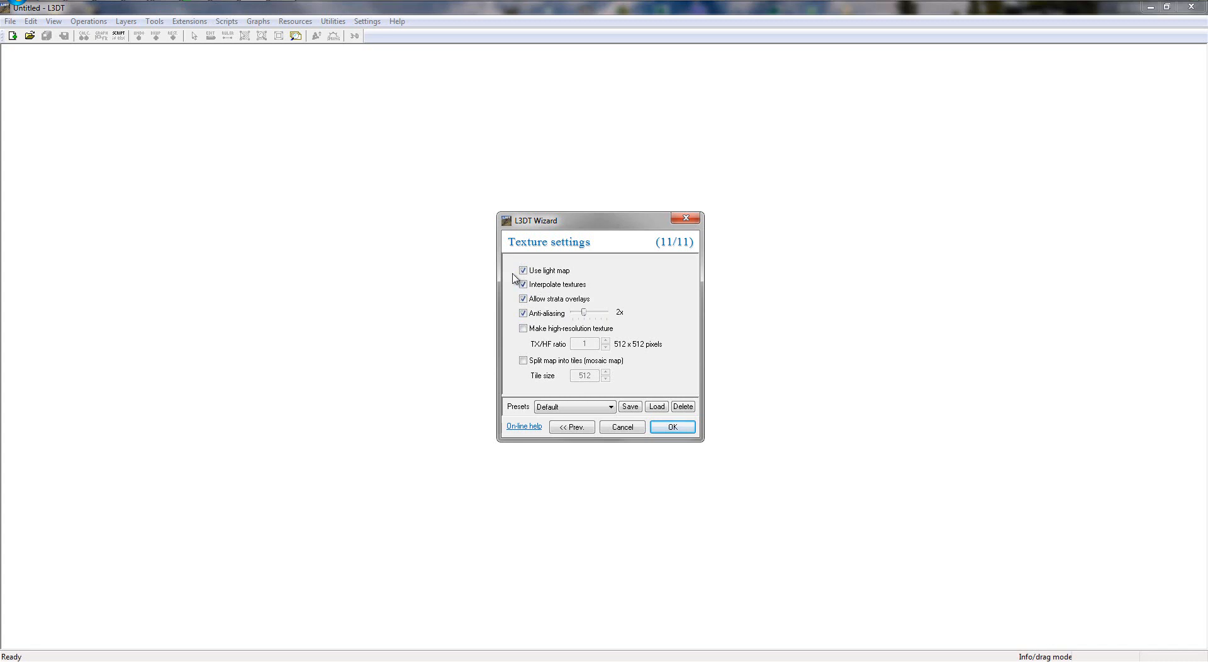
left_click(674, 427)
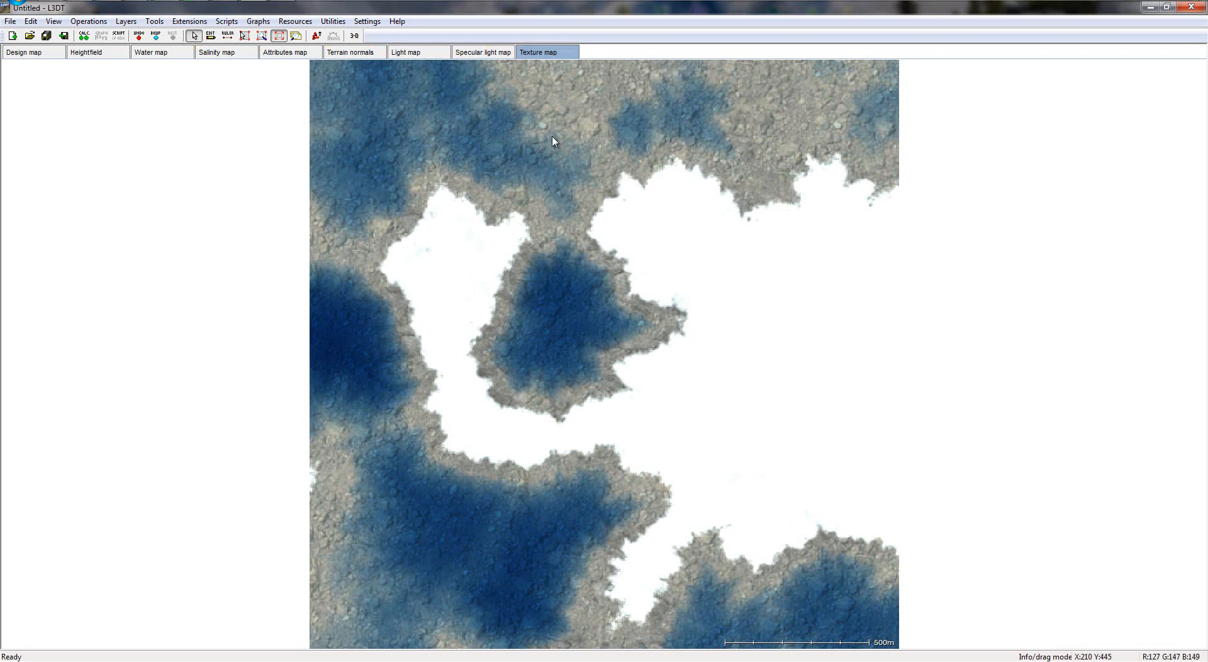
Step: Examine the generated texture map up close around the central lake, then return to the full map view
scroll(592, 272, "up", 2)
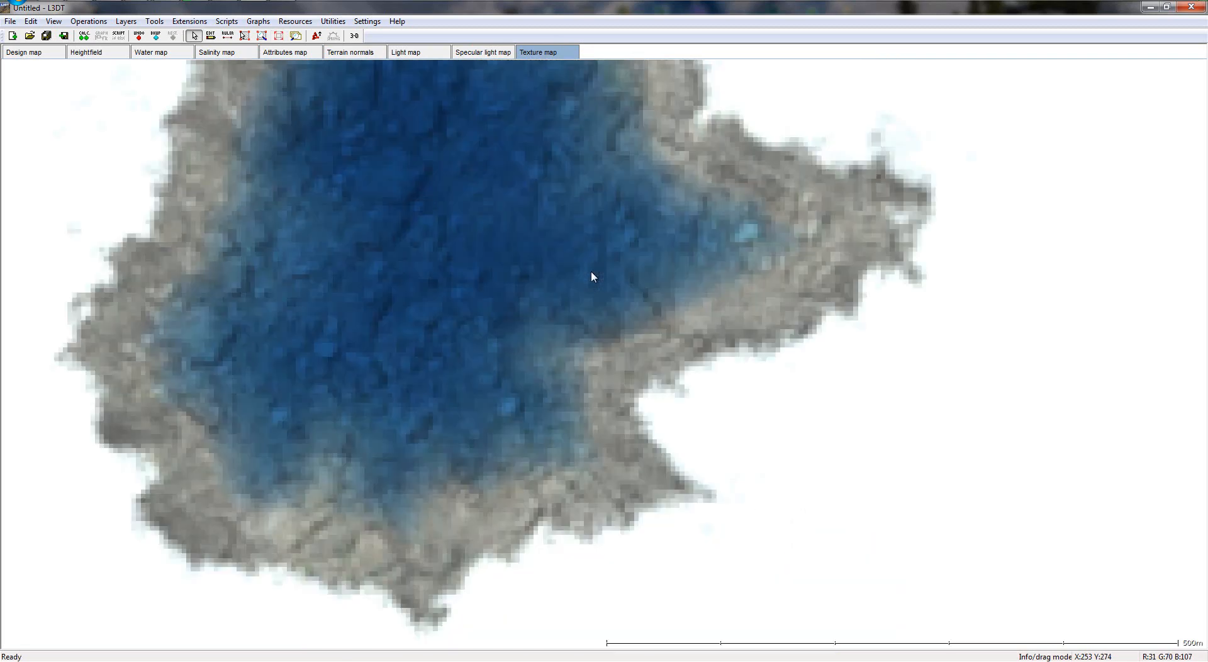
scroll(573, 280, "down", 2)
scroll(572, 280, "up", 3)
scroll(563, 292, "down", 3)
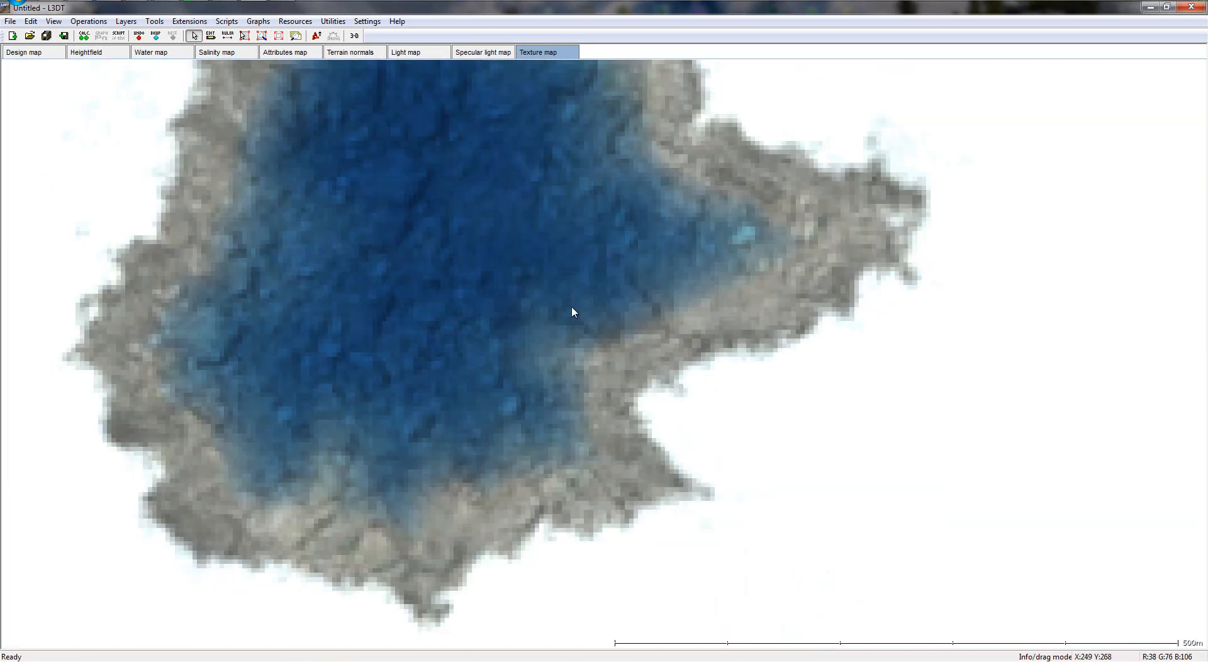
scroll(568, 313, "up", 3)
scroll(574, 329, "down", 3)
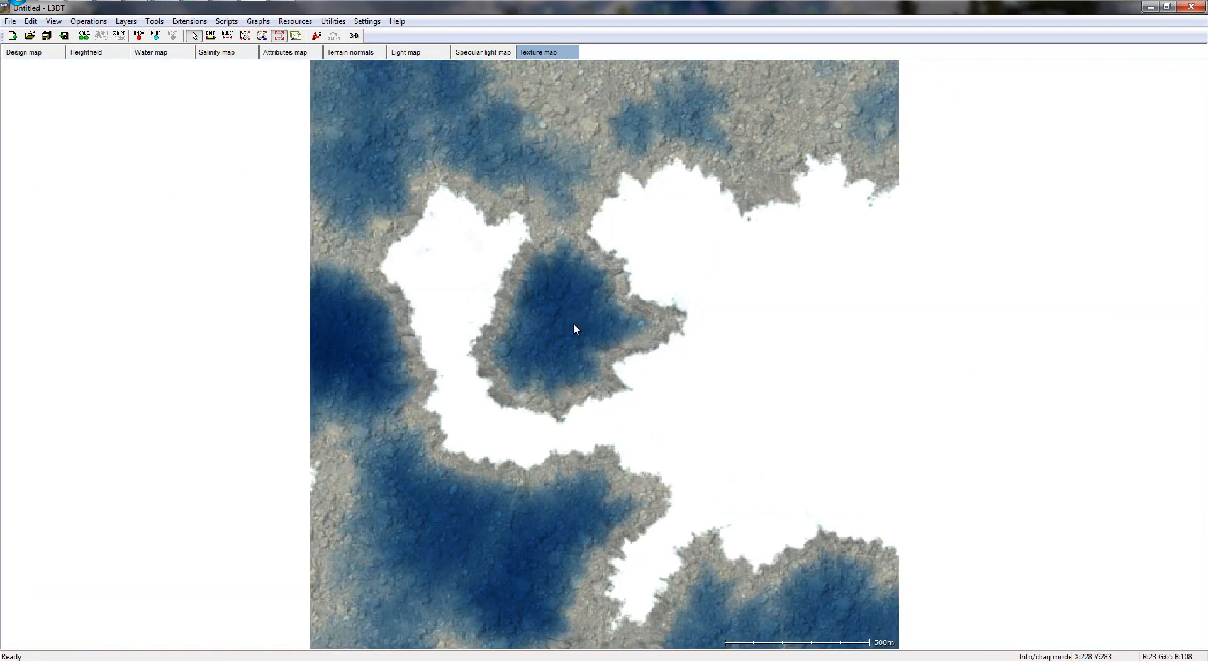
Step: Review the specular light map, light map, terrain normals and water map layers
left_click(489, 54)
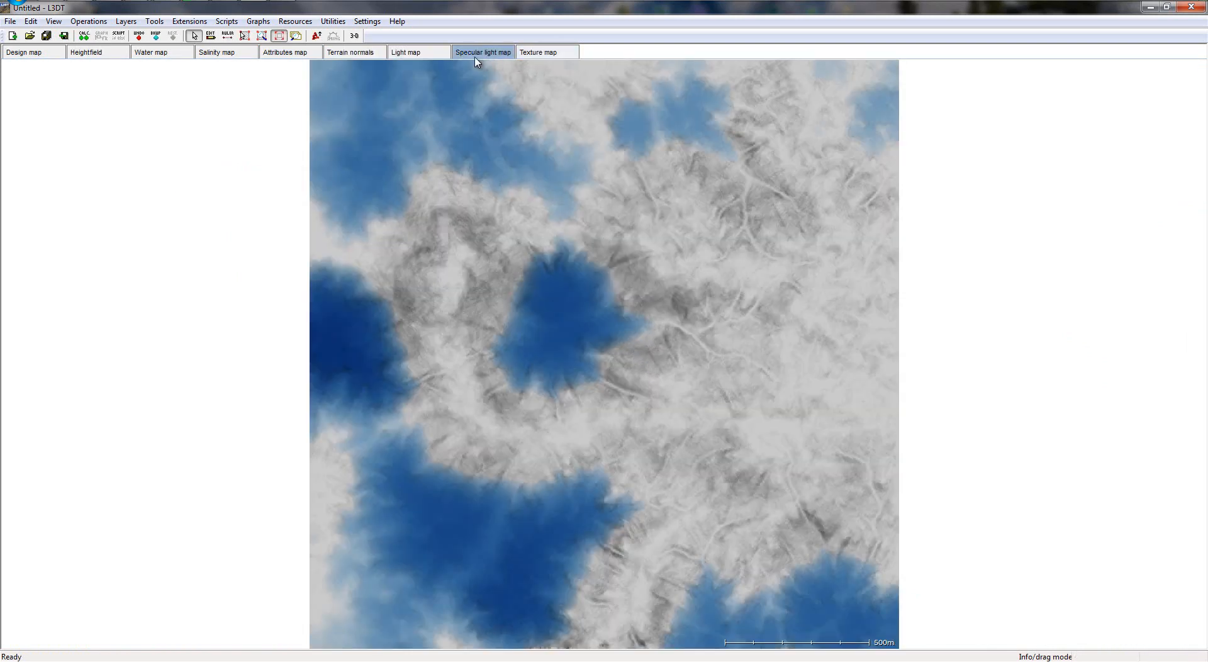
left_click(416, 56)
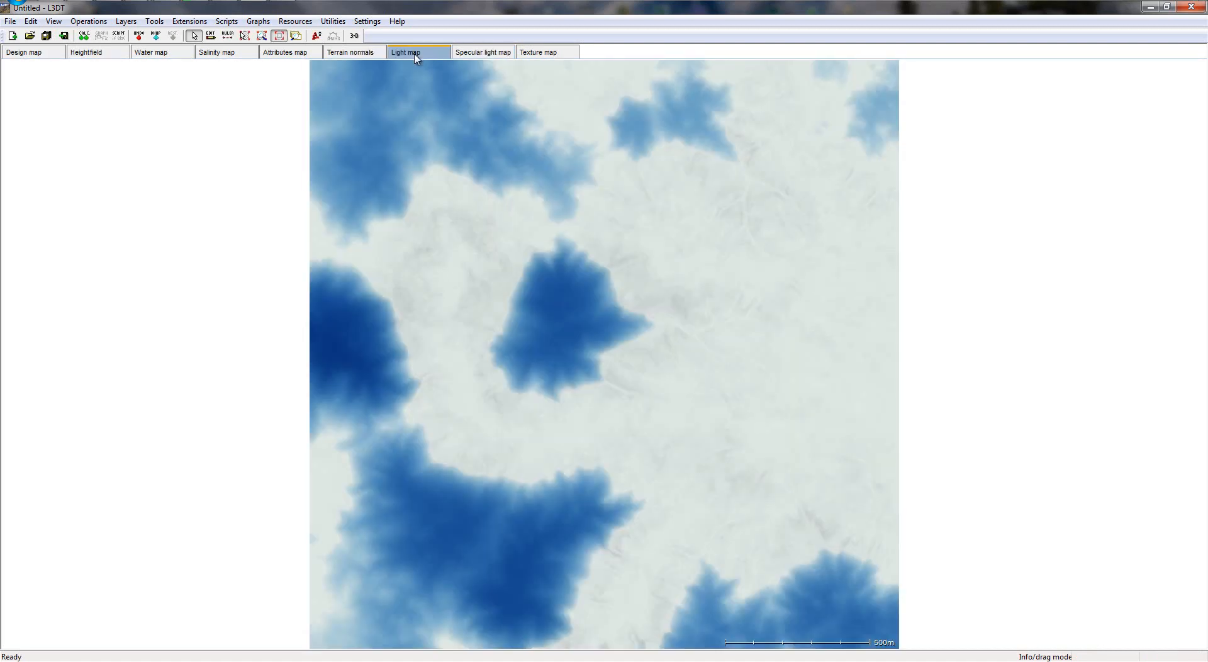
left_click(415, 56)
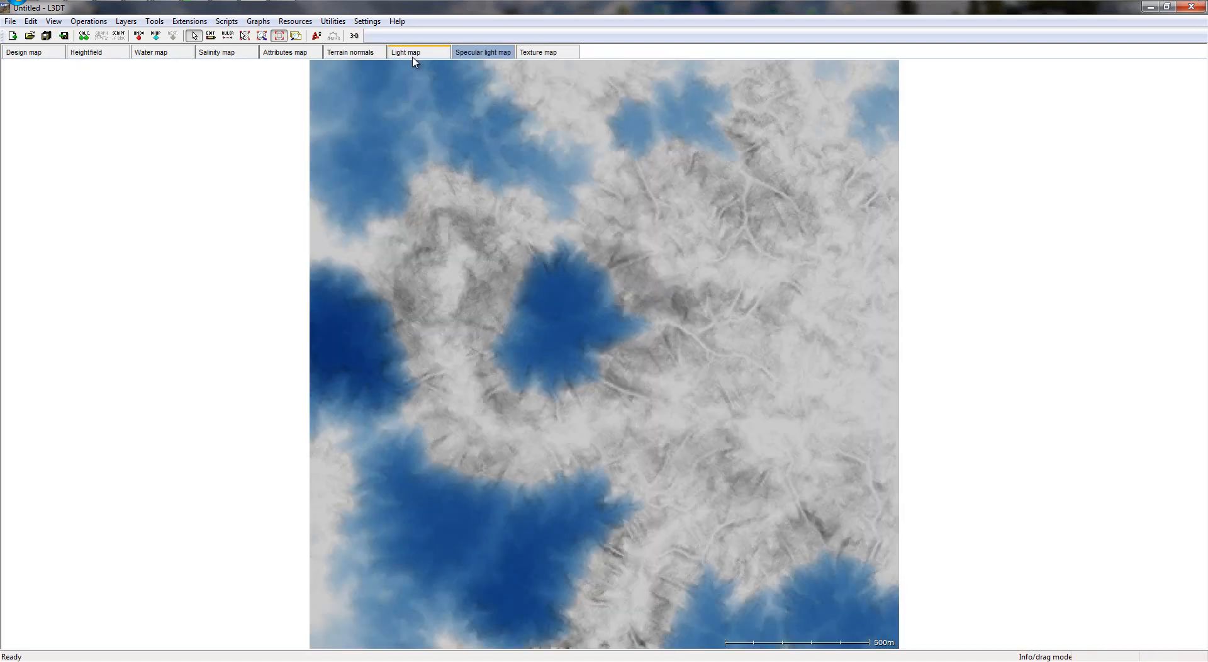
left_click(410, 57)
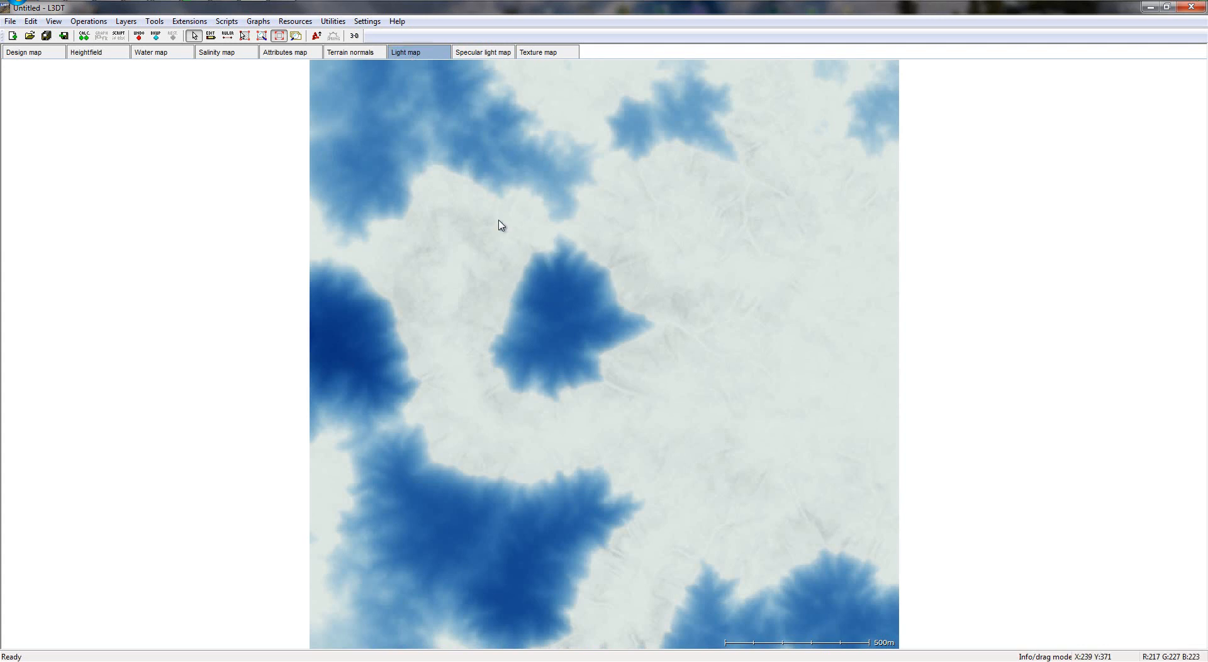
left_click(346, 56)
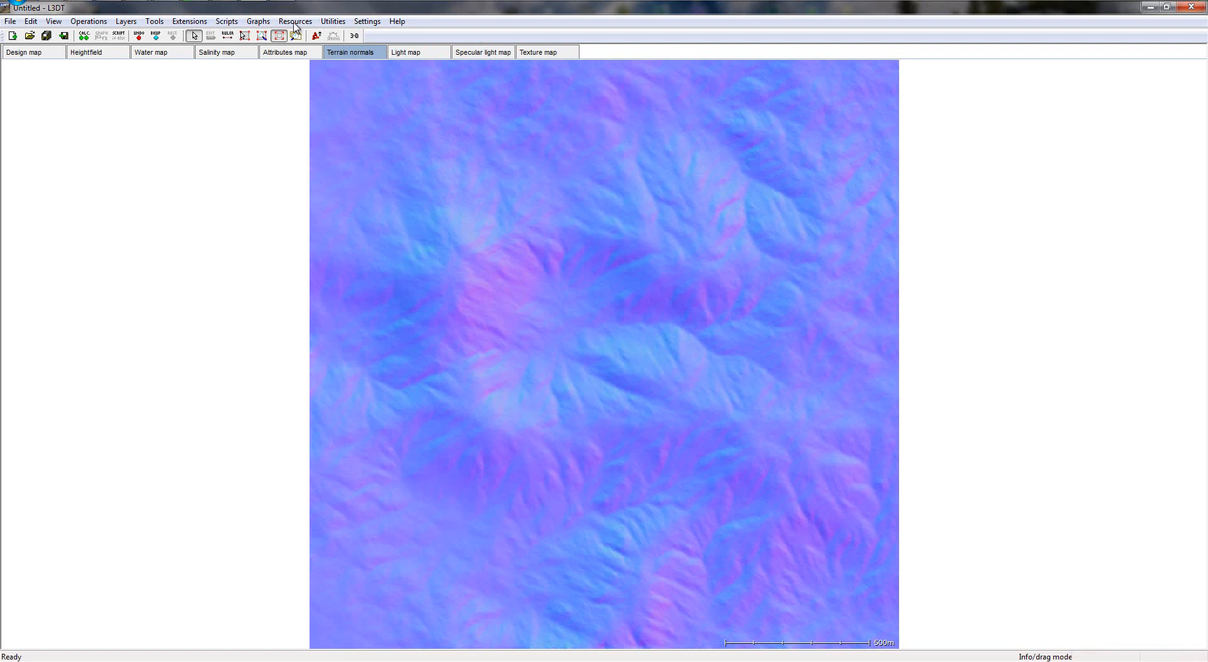
left_click(160, 54)
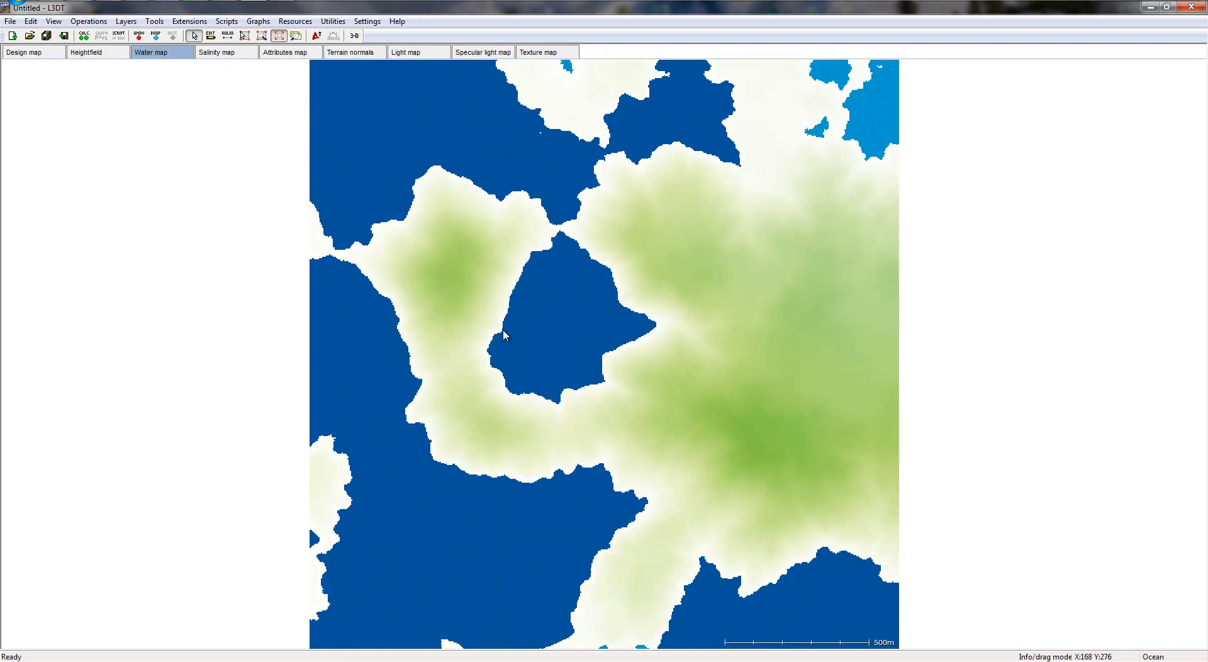
Step: Display the design map and start editing it with the design map brush
left_click(35, 57)
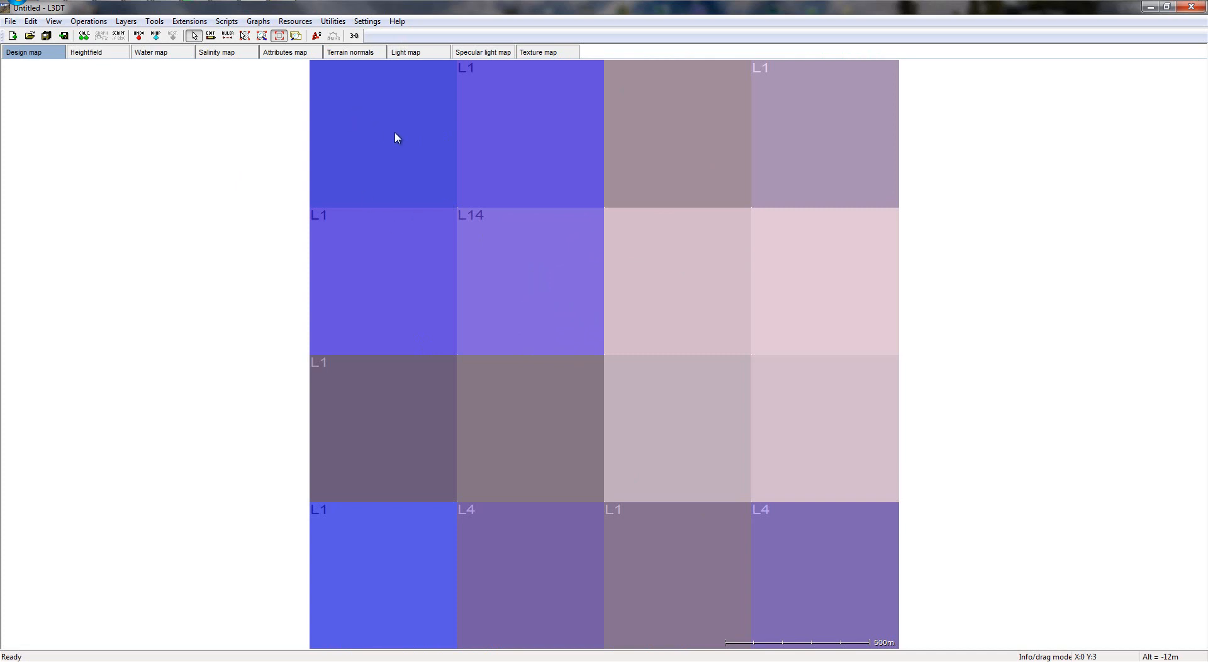
right_click(366, 146)
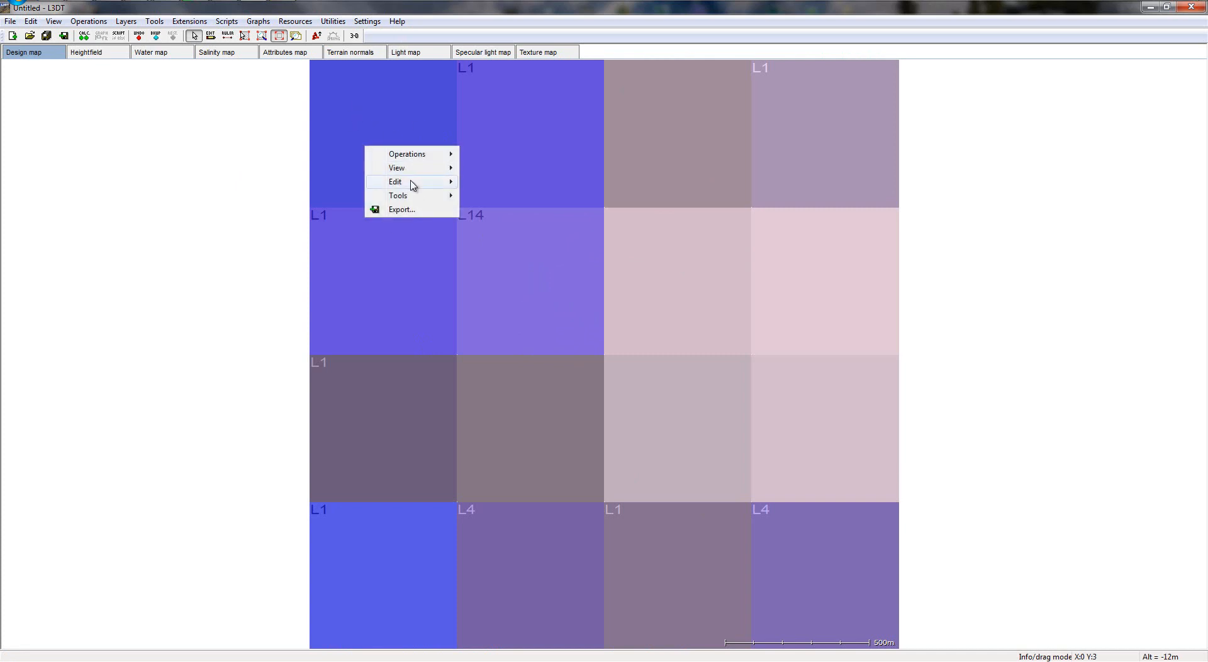
mouse_move(417, 200)
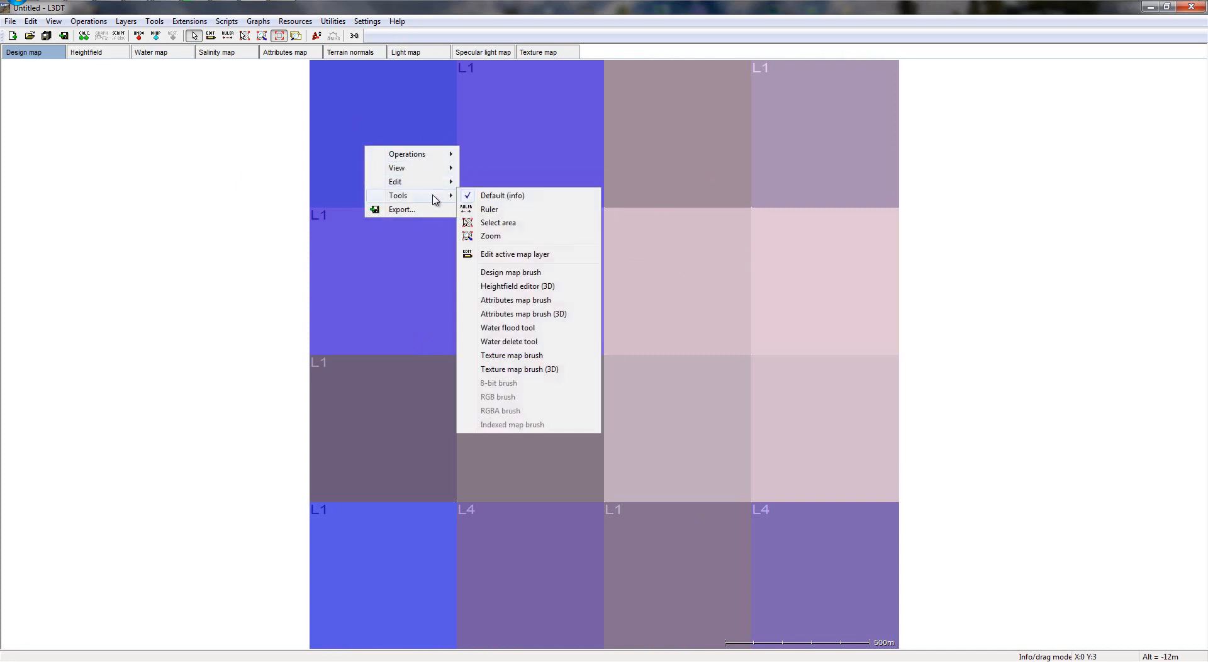
left_click(528, 254)
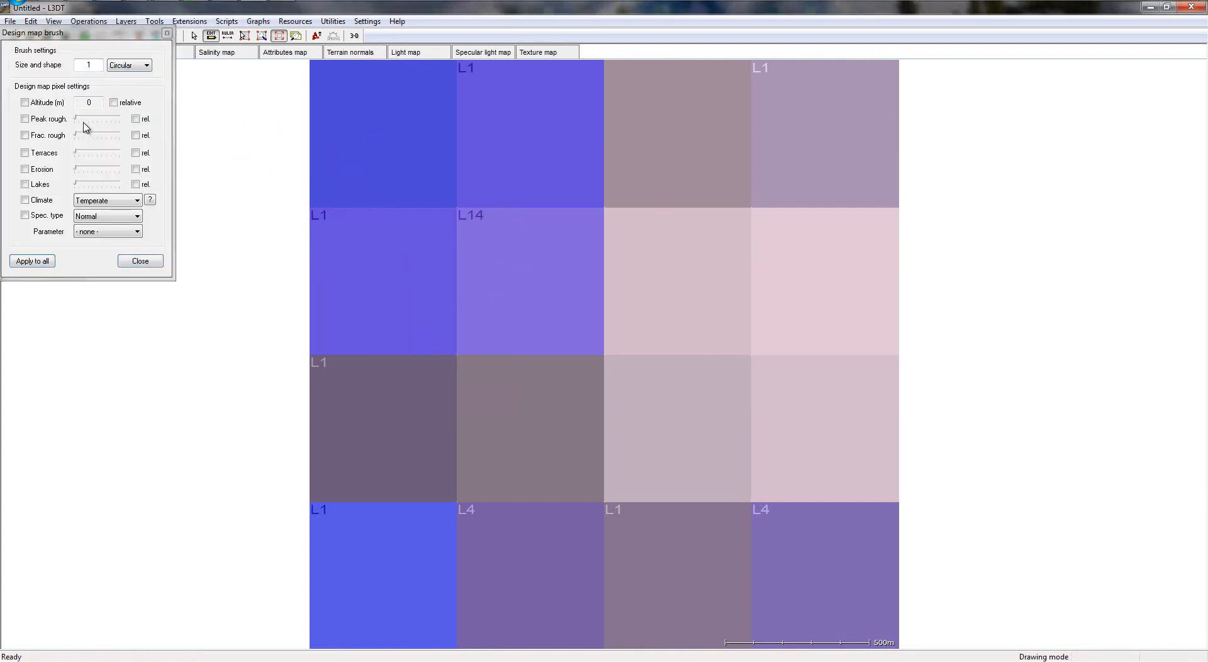
Step: Make the brush square and paint increased peak roughness onto the first two cells of the design map's top row
left_click(146, 65)
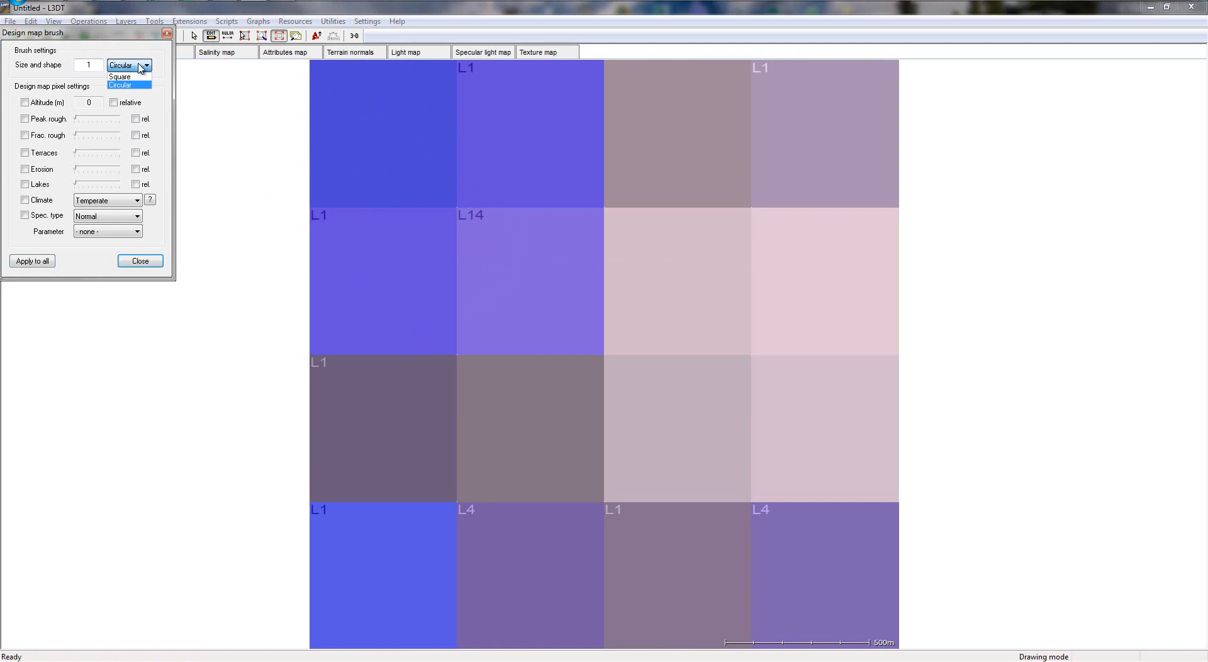
left_click(125, 76)
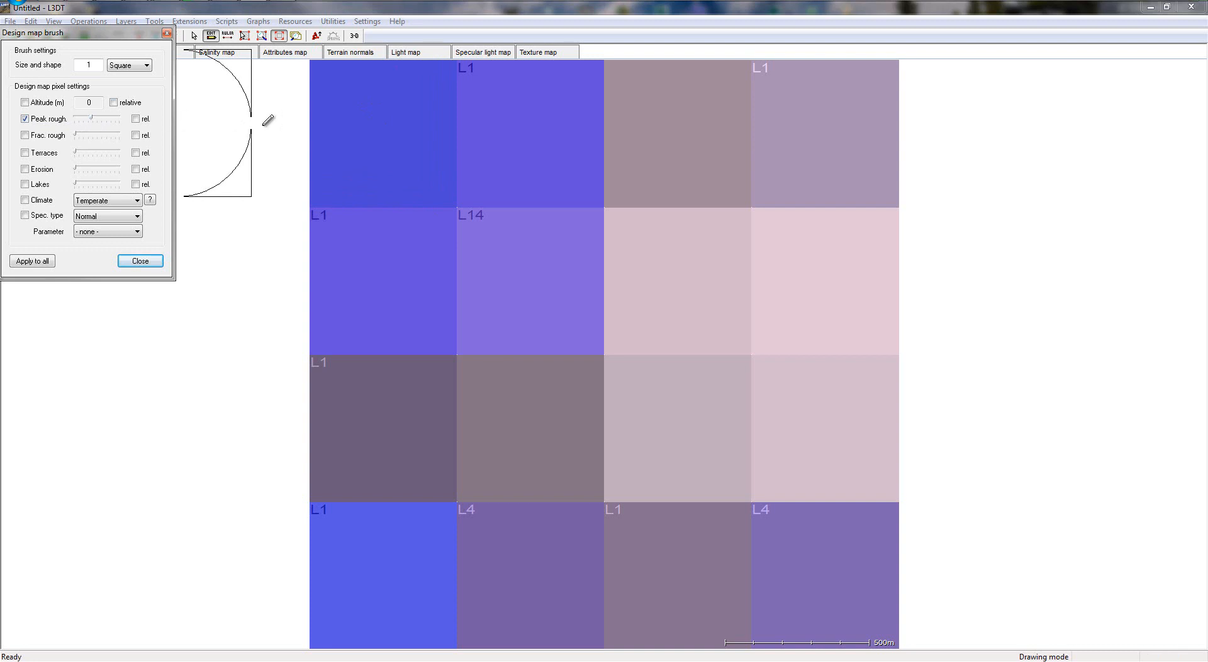
left_click(381, 130)
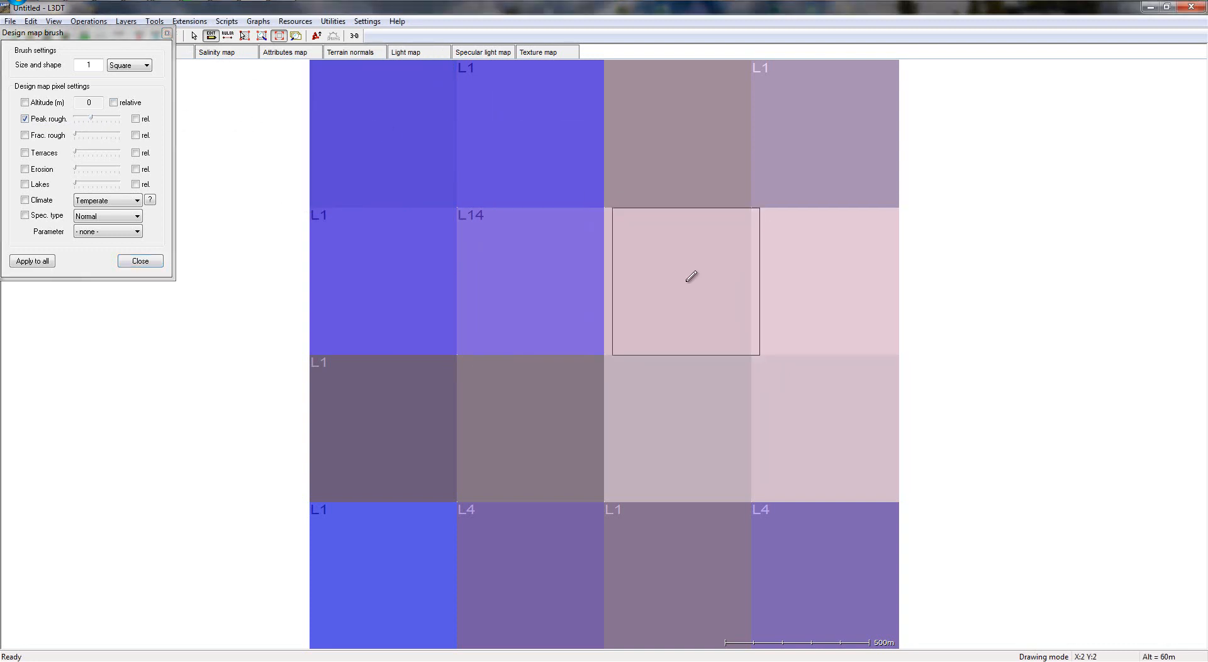
left_click(539, 143)
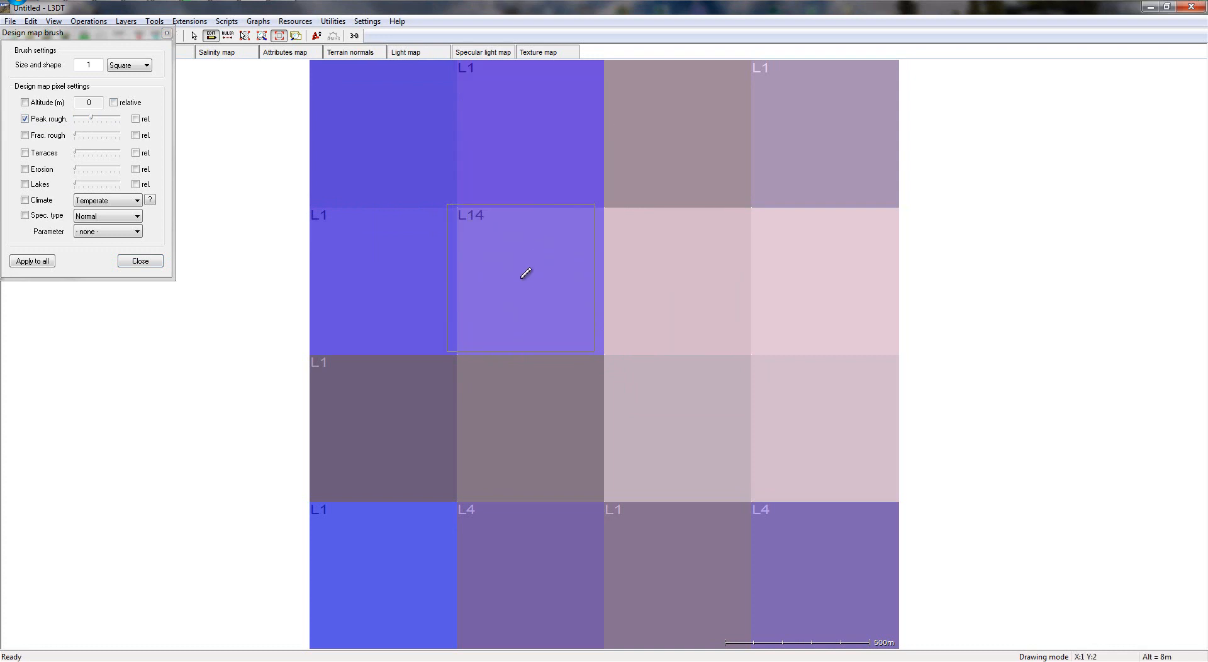
Step: Replace the peak roughness setting with a high erosion value and paint it onto the first cell of the second row
left_click(34, 121)
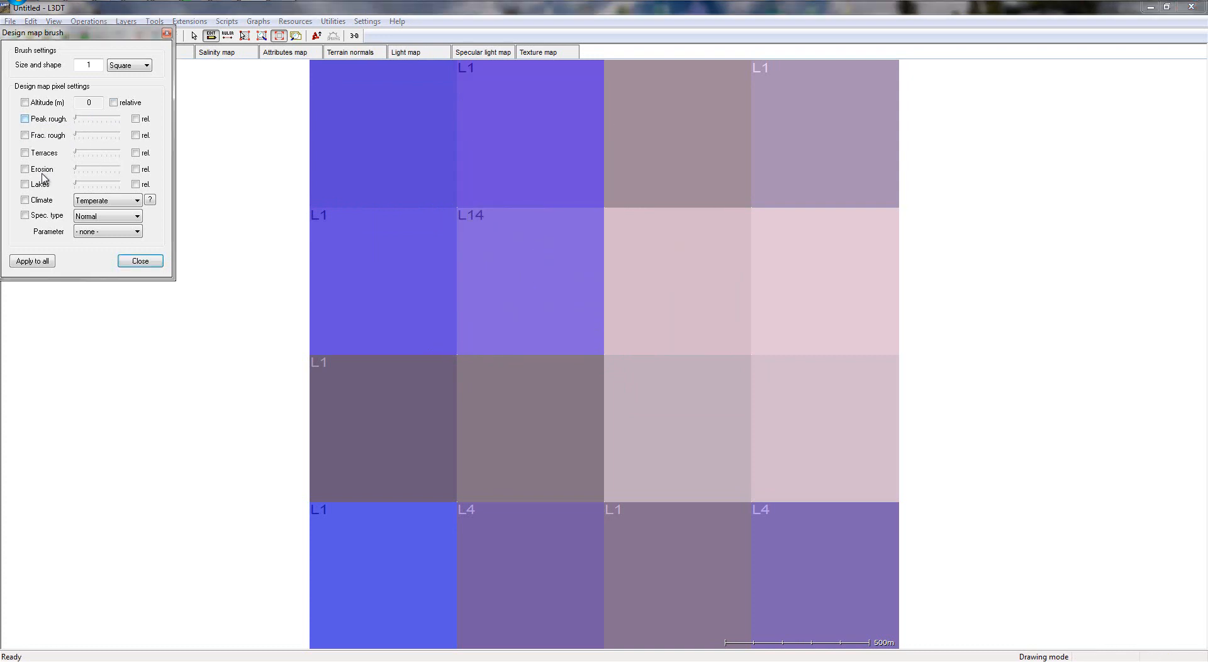
left_click(389, 267)
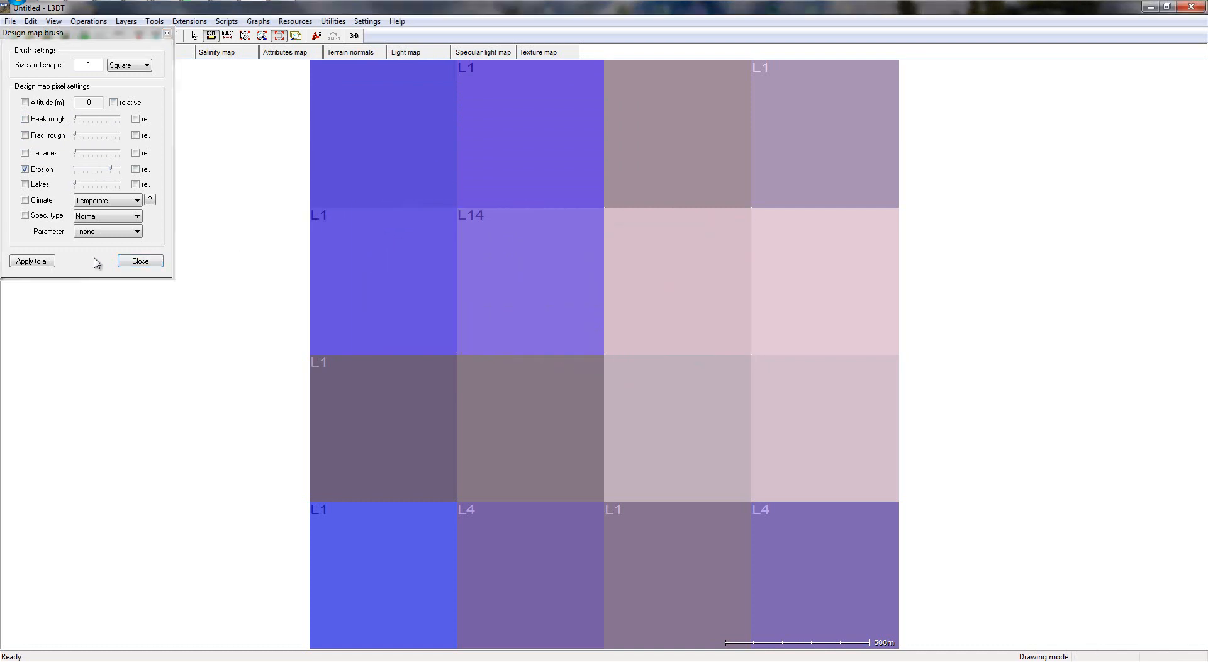
left_click(41, 168)
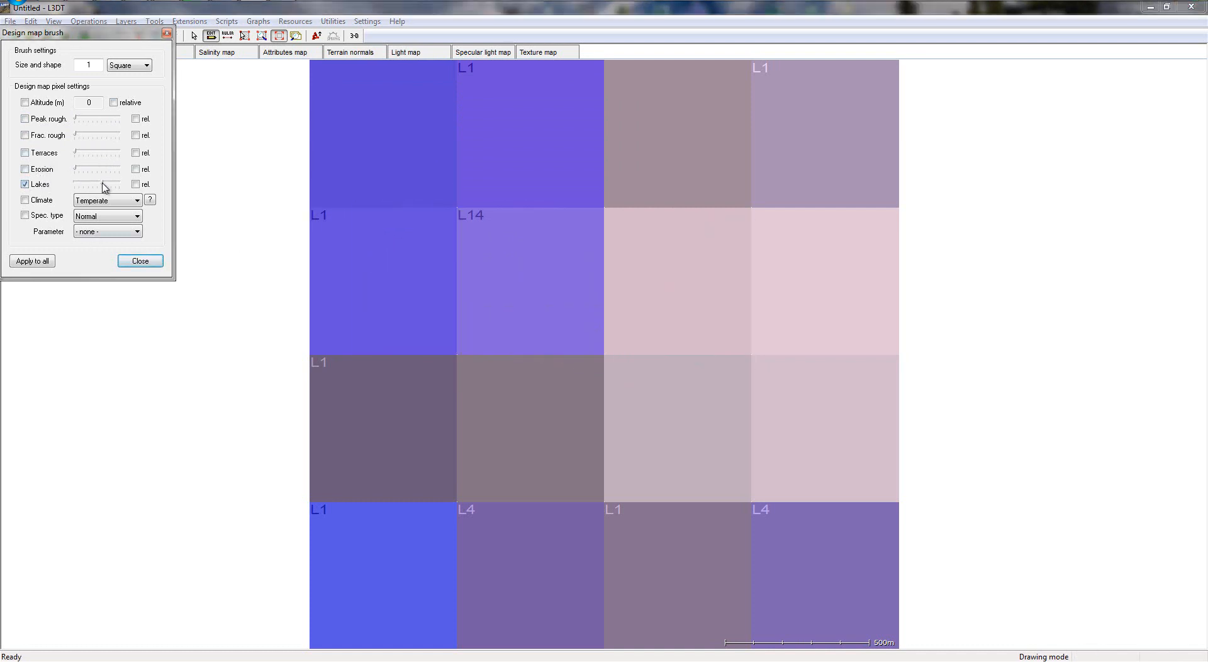
Step: Paint a lakes value of 60 onto the first cells of the second and third rows, and finish editing the design map
left_click(390, 425)
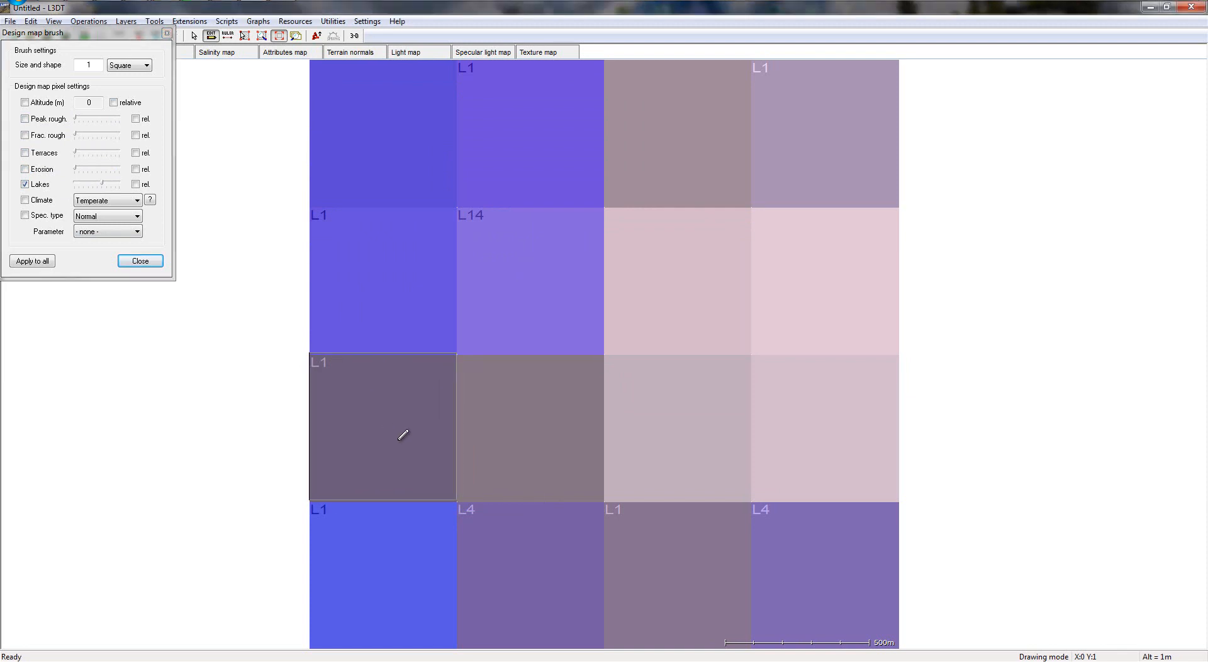
left_click(403, 434)
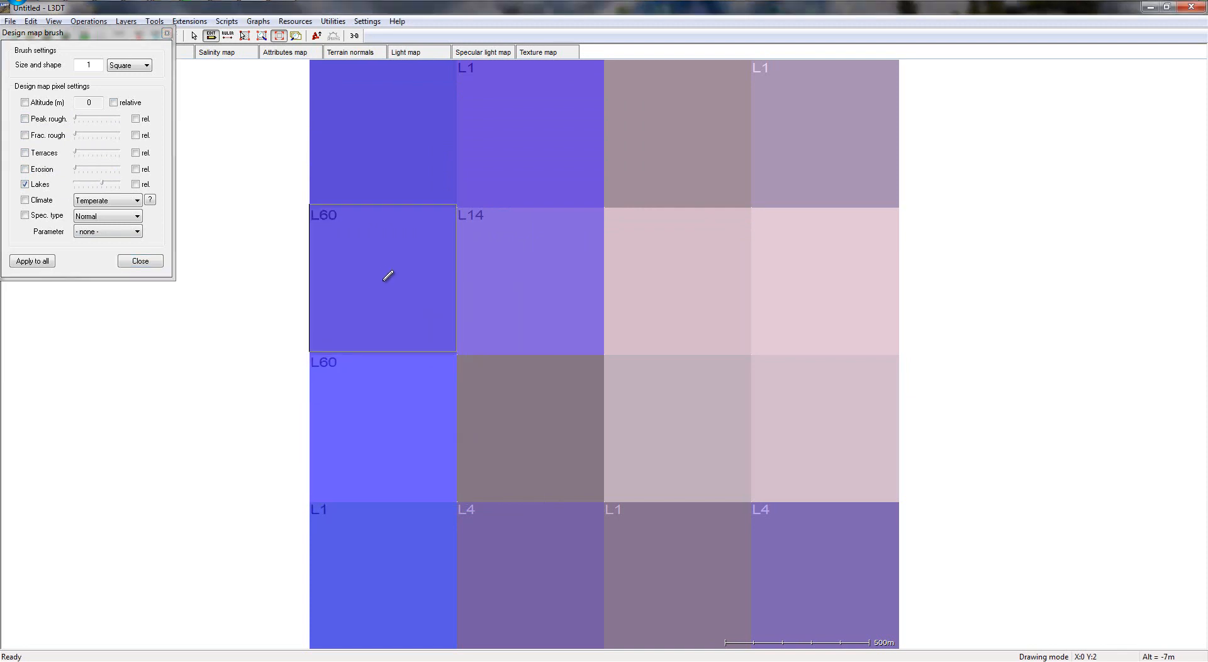
left_click_drag(102, 183, 111, 183)
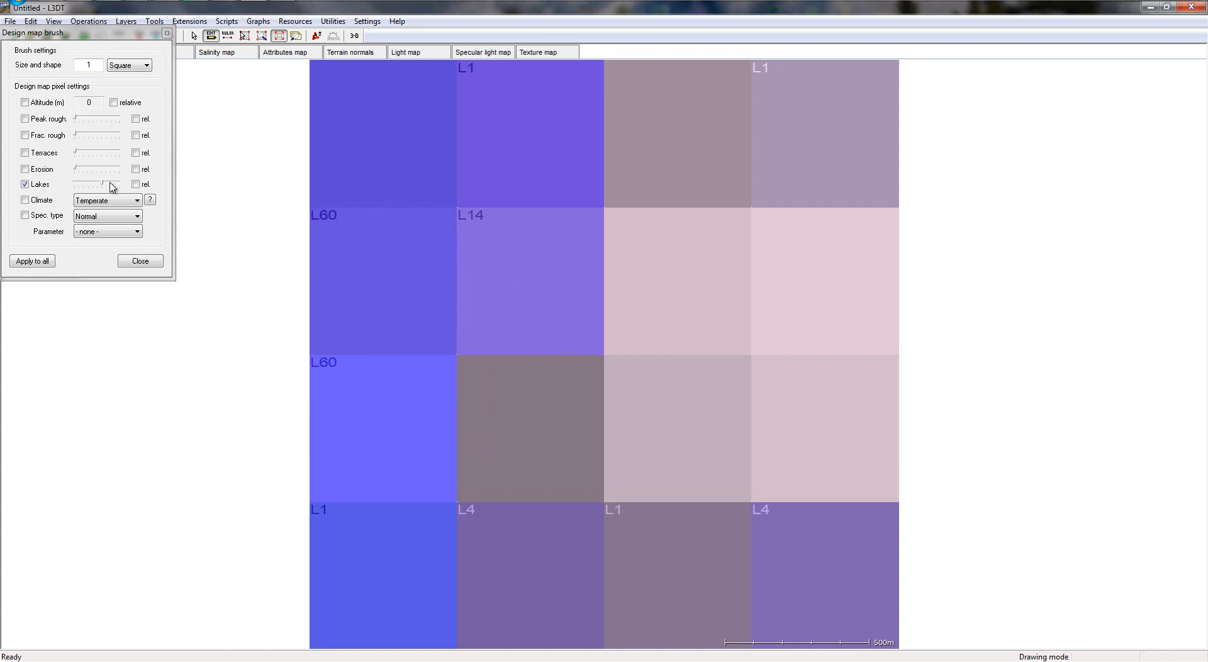
left_click(141, 261)
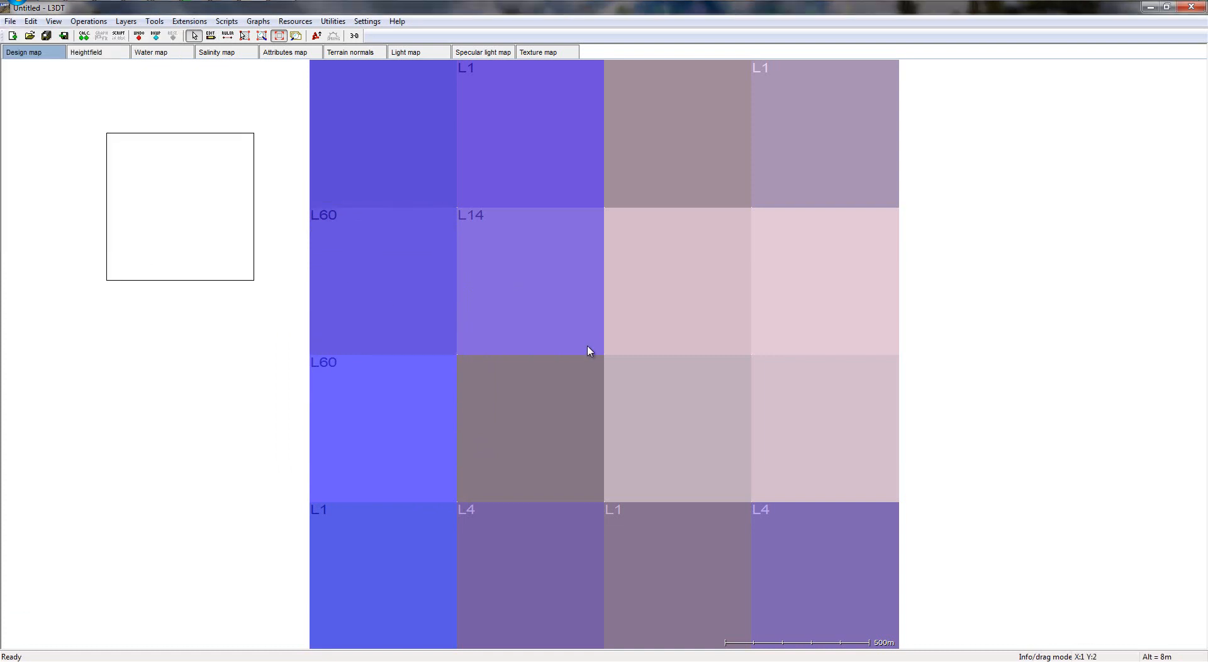
Step: Display the texture map, open the terrain in the Sapphire 3D viewer and look around it from above
left_click(547, 54)
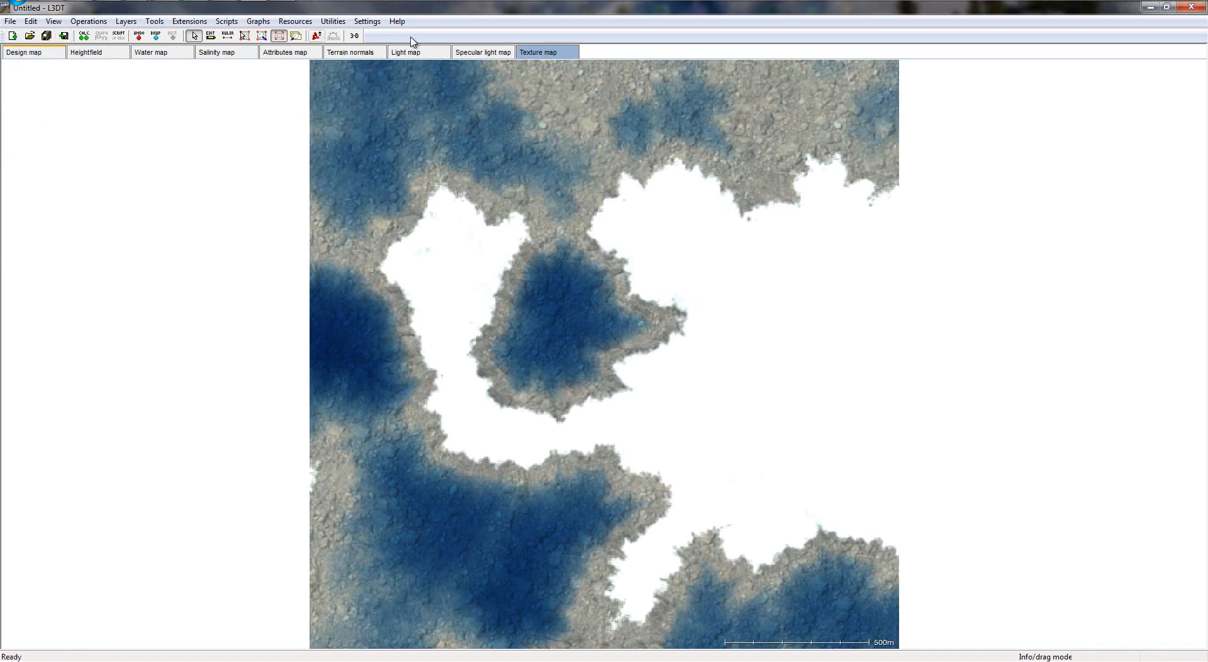
left_click(357, 38)
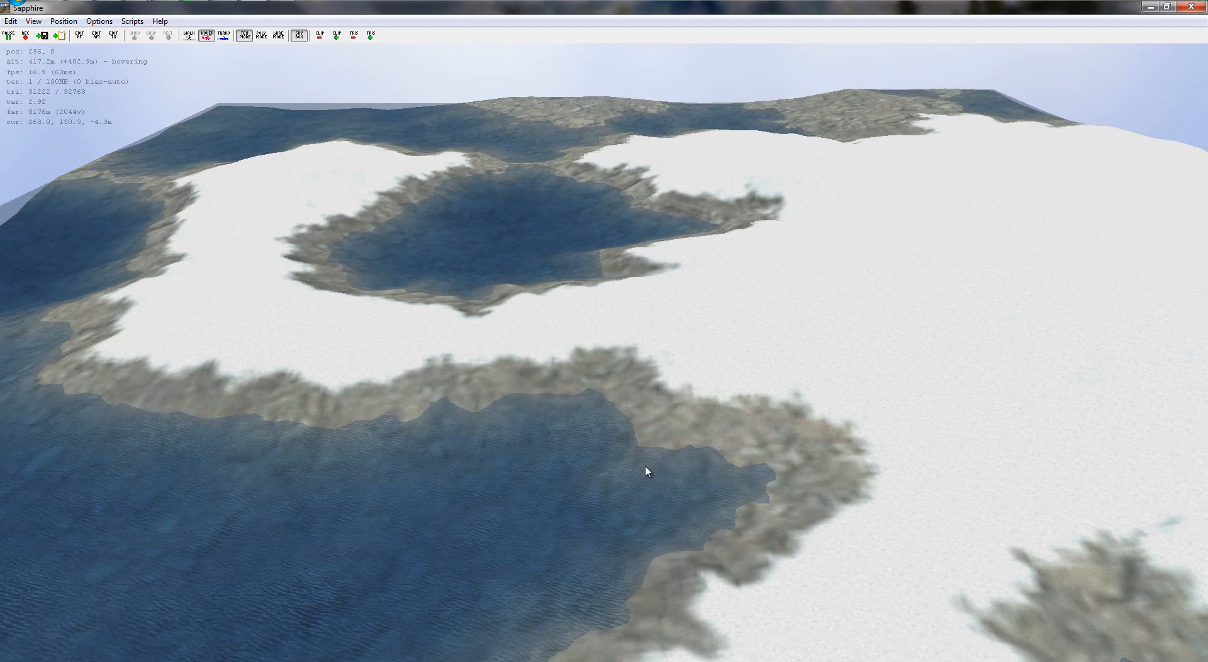
mouse_move(600, 330)
left_mouse_down()
mouse_move(553, 334)
mouse_move(794, 341)
mouse_move(675, 392)
mouse_move(589, 384)
mouse_move(596, 338)
mouse_move(431, 248)
mouse_move(601, 328)
mouse_move(595, 340)
mouse_move(755, 338)
mouse_move(750, 315)
mouse_move(615, 338)
mouse_move(768, 353)
mouse_move(606, 338)
mouse_move(774, 338)
mouse_move(556, 334)
mouse_move(499, 319)
mouse_move(585, 318)
left_mouse_up()
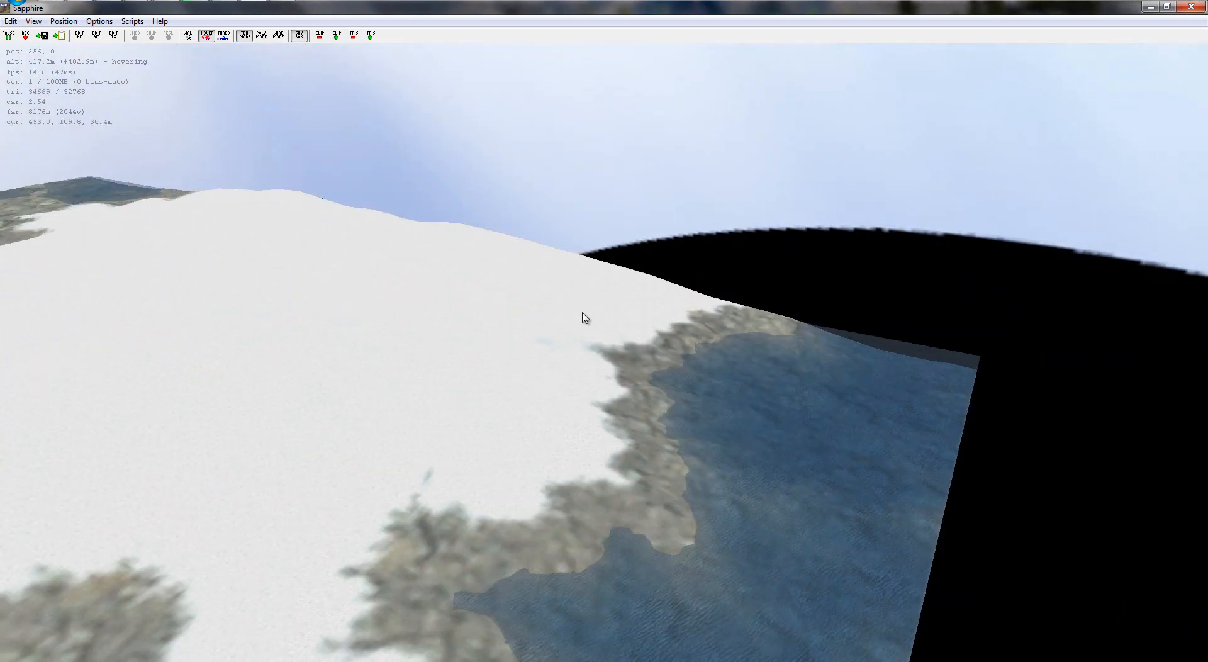
left_click_drag(353, 314, 560, 292)
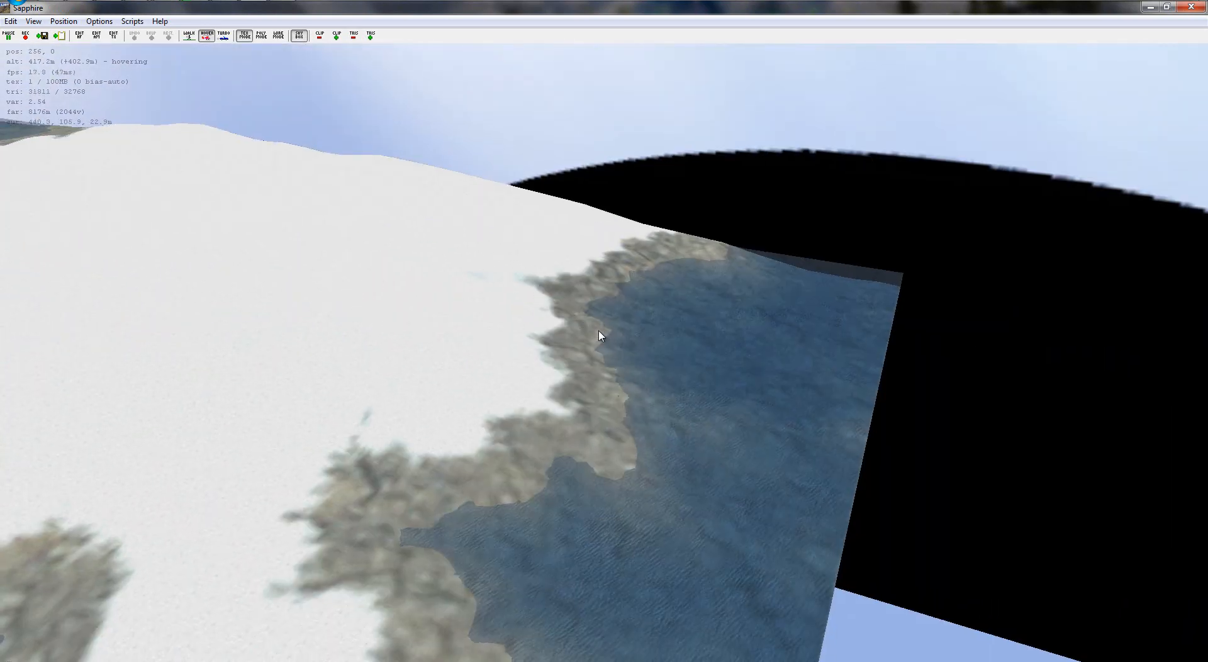
left_click_drag(601, 335, 544, 322)
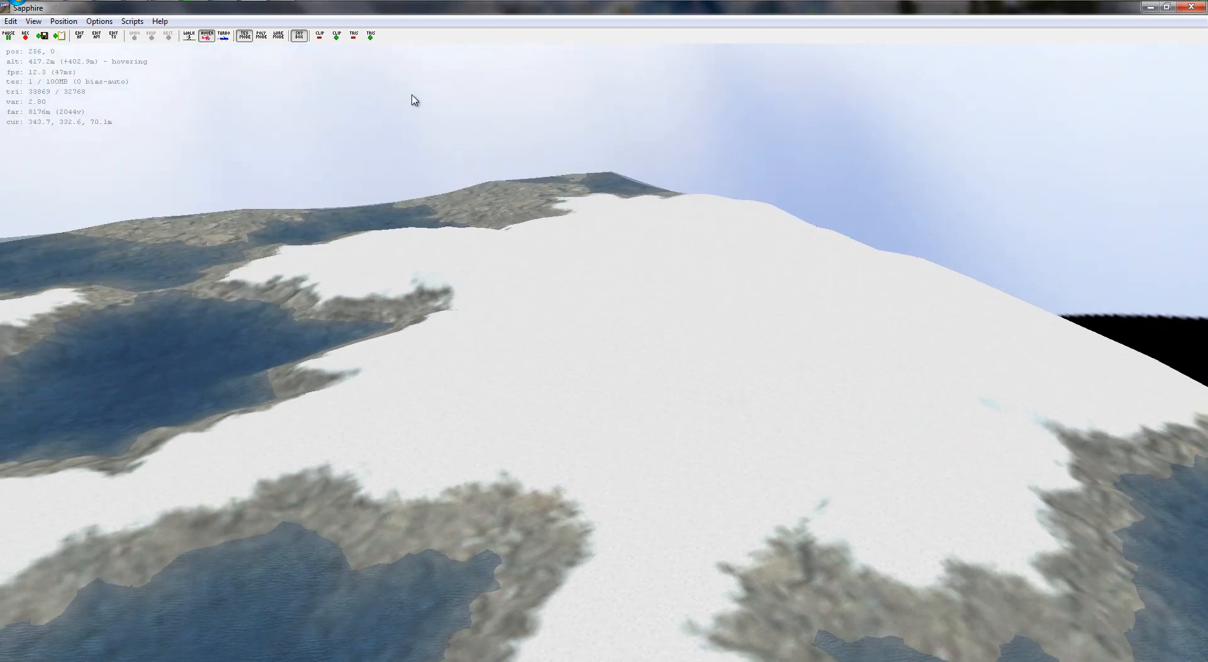
Step: Explore the 3D terrain at ground level in walk mode, moving forward across the snow and shore, and return to hover mode
left_click(190, 35)
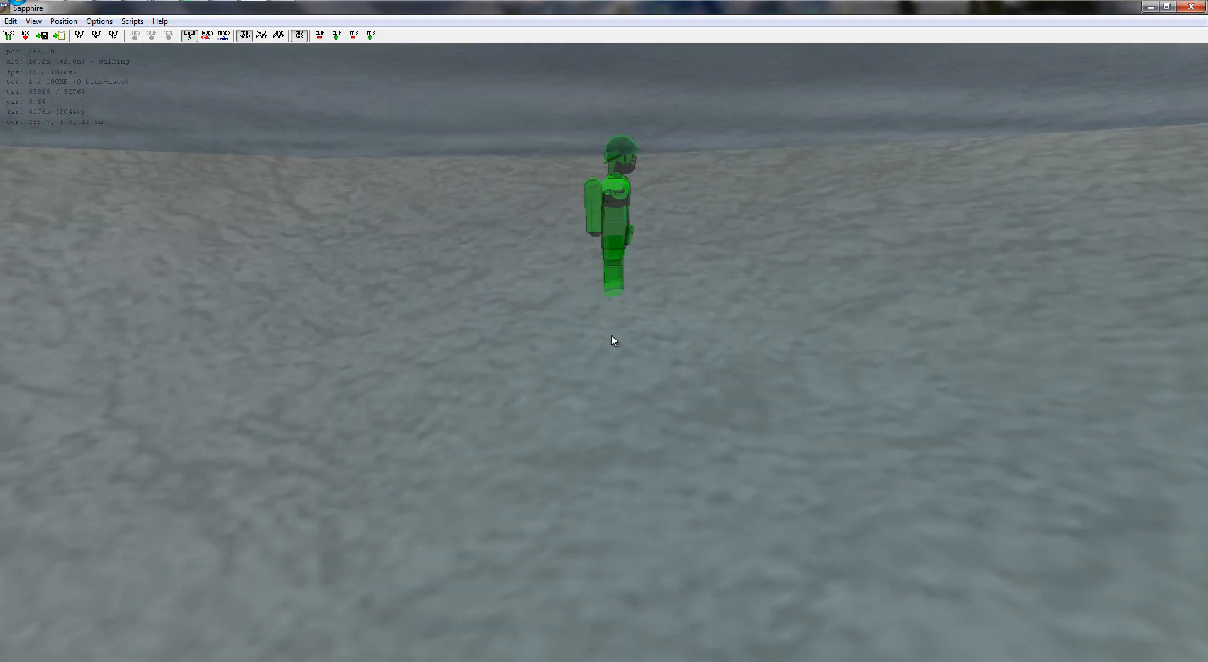
mouse_move(610, 337)
left_mouse_down()
mouse_move(623, 325)
mouse_move(588, 330)
left_mouse_up()
key("w")
key("w")
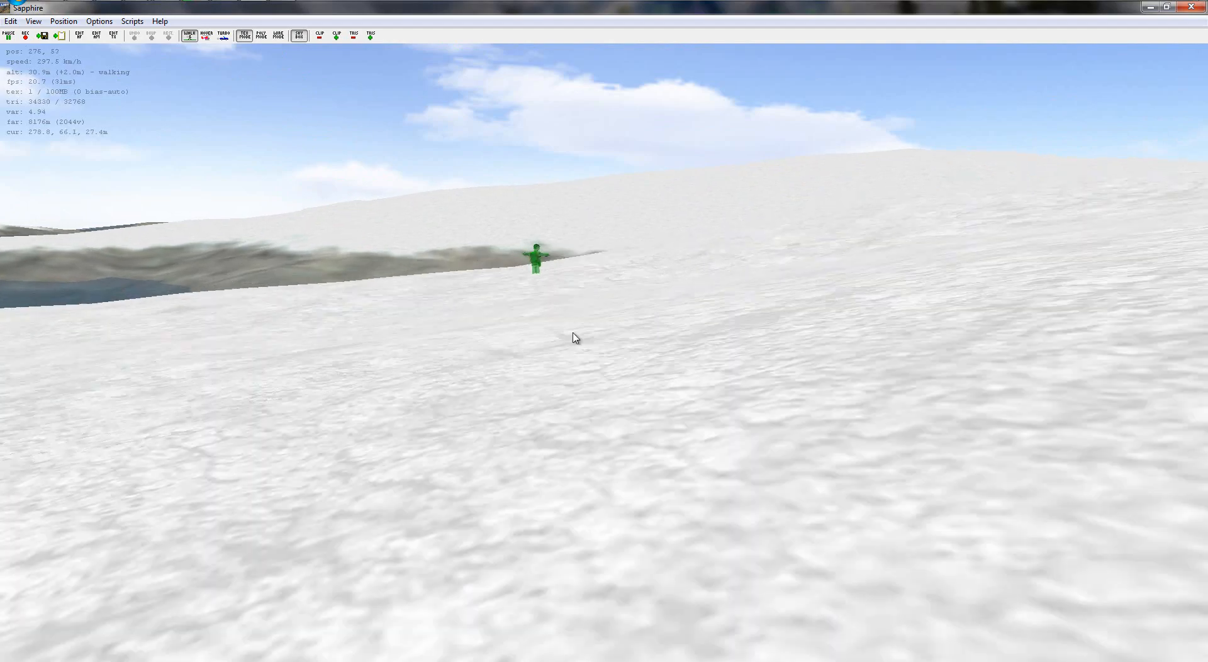
mouse_move(572, 338)
left_mouse_down()
mouse_move(602, 338)
mouse_move(502, 353)
mouse_move(658, 329)
mouse_move(494, 336)
mouse_move(578, 360)
mouse_move(467, 353)
mouse_move(607, 333)
mouse_move(404, 344)
mouse_move(601, 335)
mouse_move(591, 331)
mouse_move(754, 291)
mouse_move(603, 345)
mouse_move(589, 325)
left_mouse_up()
key("w")
key("w")
key("w")
key("w")
key("w")
key("w")
key("h")
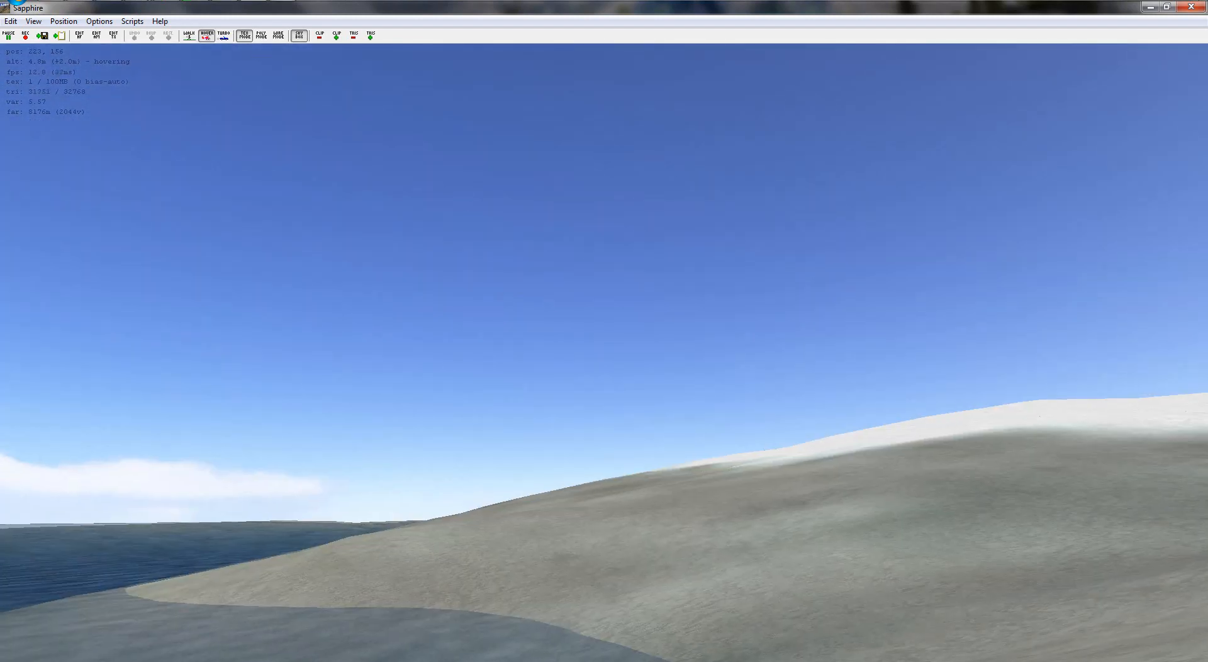
Step: Close the 3D viewer, open the optimised mesh export to look through the L3DT save folder, and cancel it
key("Escape")
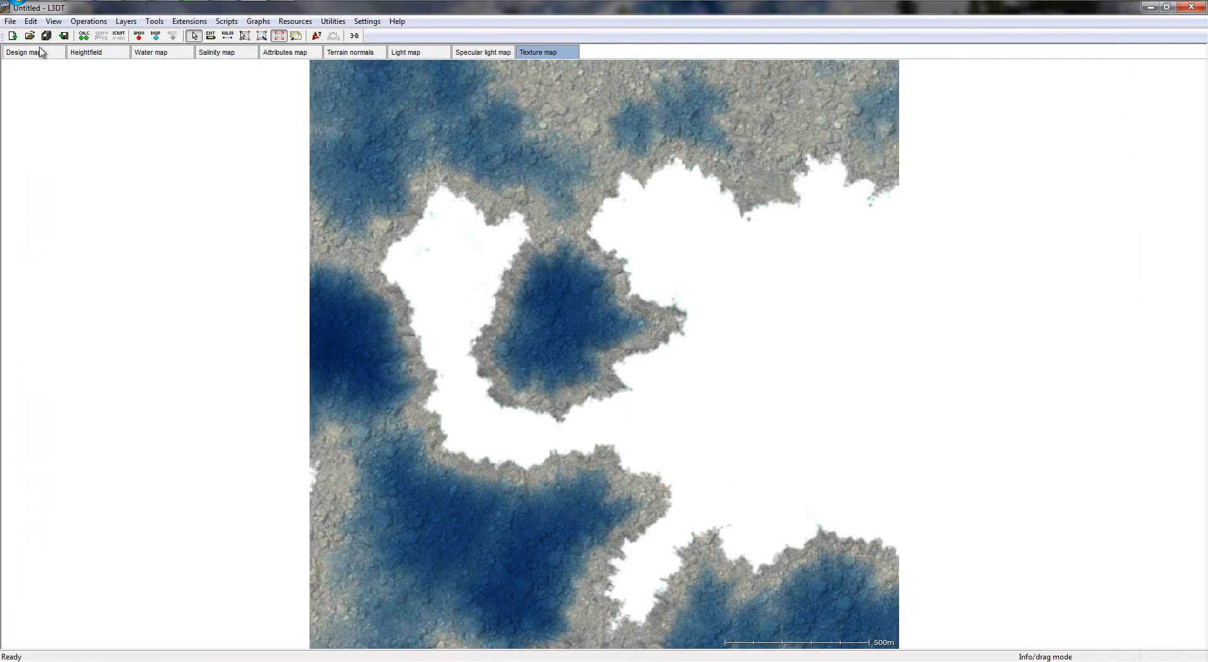
left_click(10, 23)
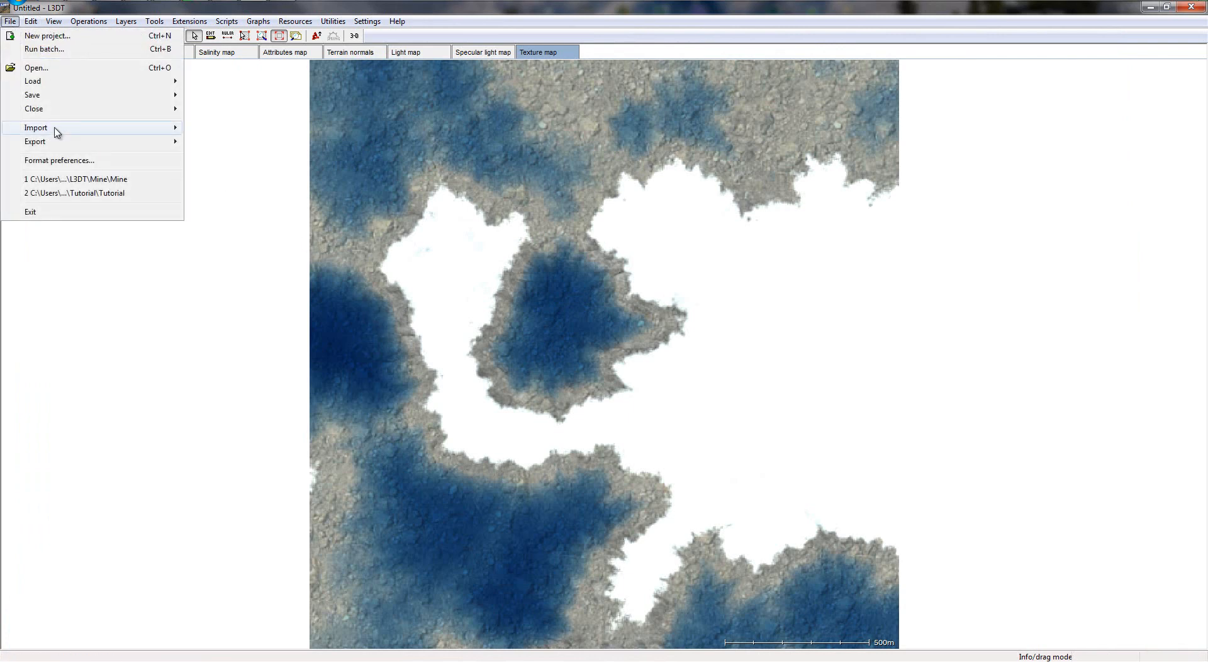
mouse_move(63, 141)
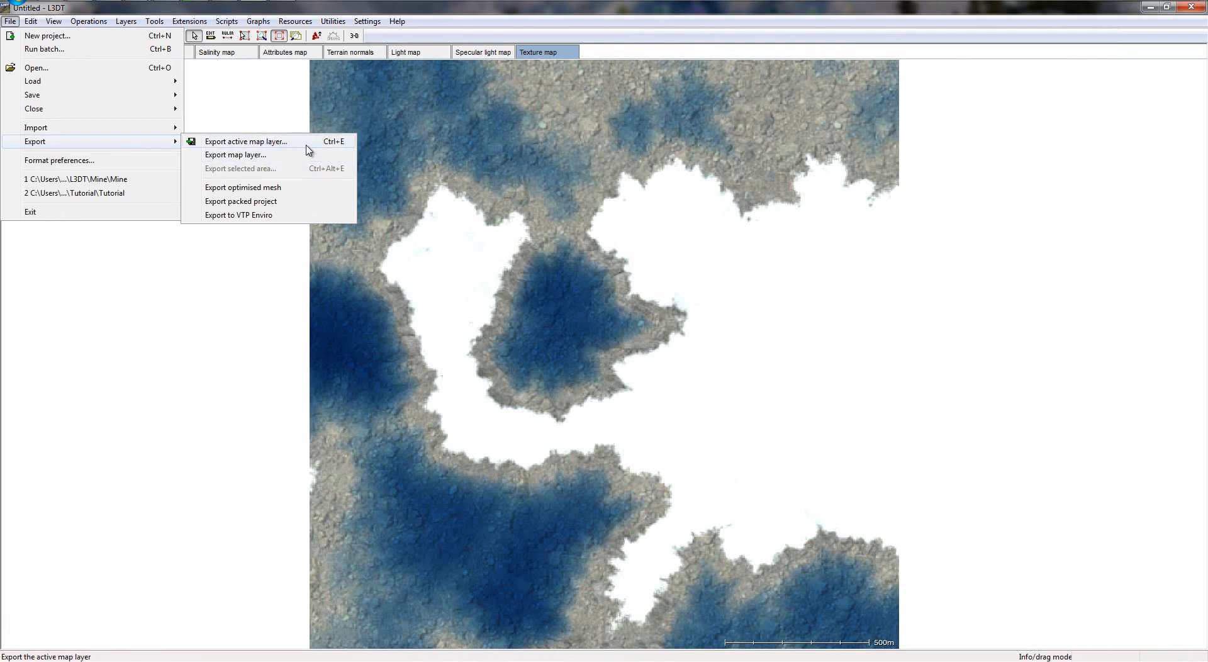
left_click(278, 190)
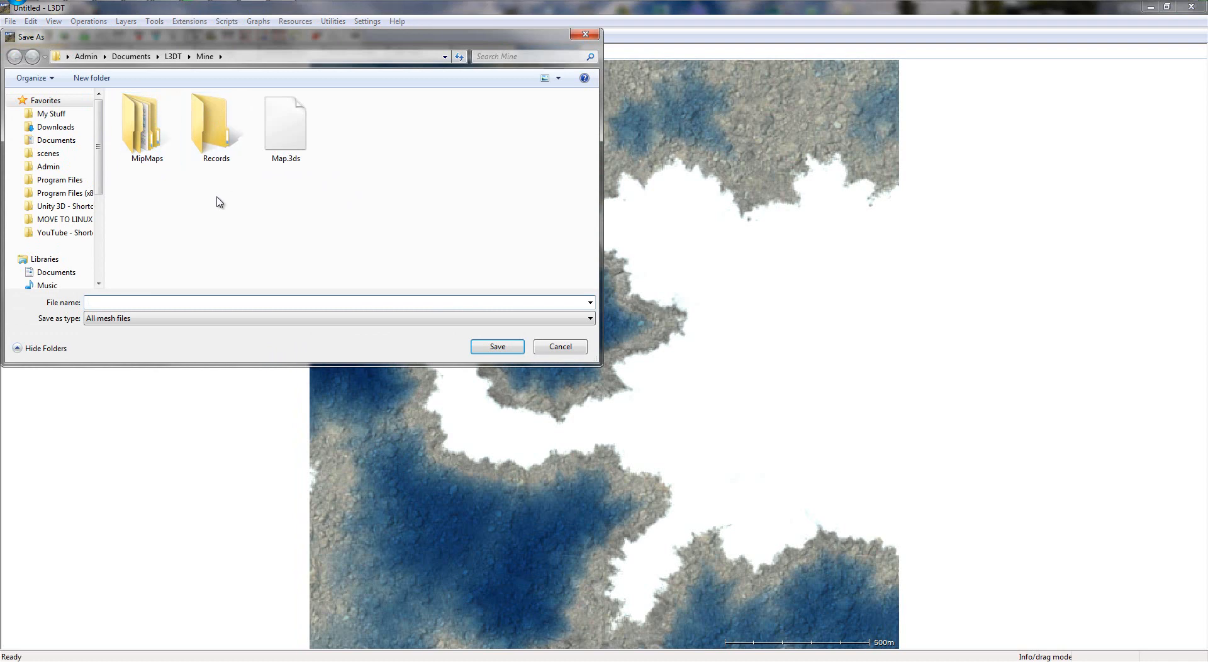
left_click(173, 56)
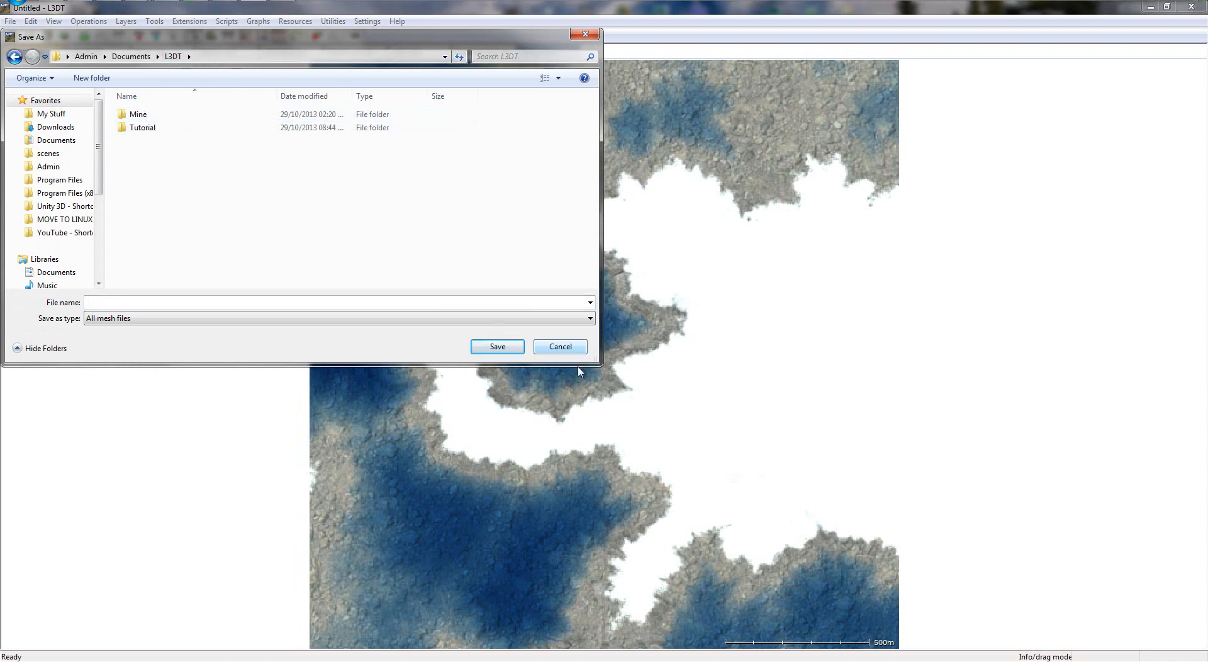
left_click(560, 346)
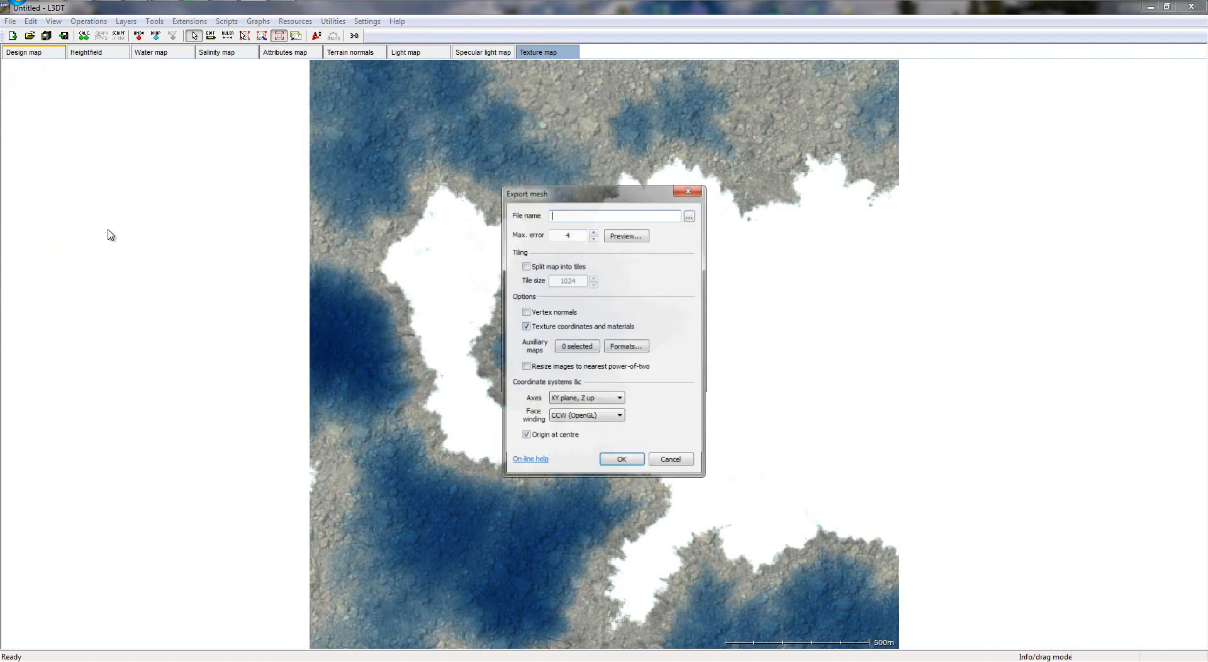
left_click(696, 191)
Step: Reopen the optimised mesh export, examine the mesh file formats it offers, and cancel without exporting
left_click(11, 22)
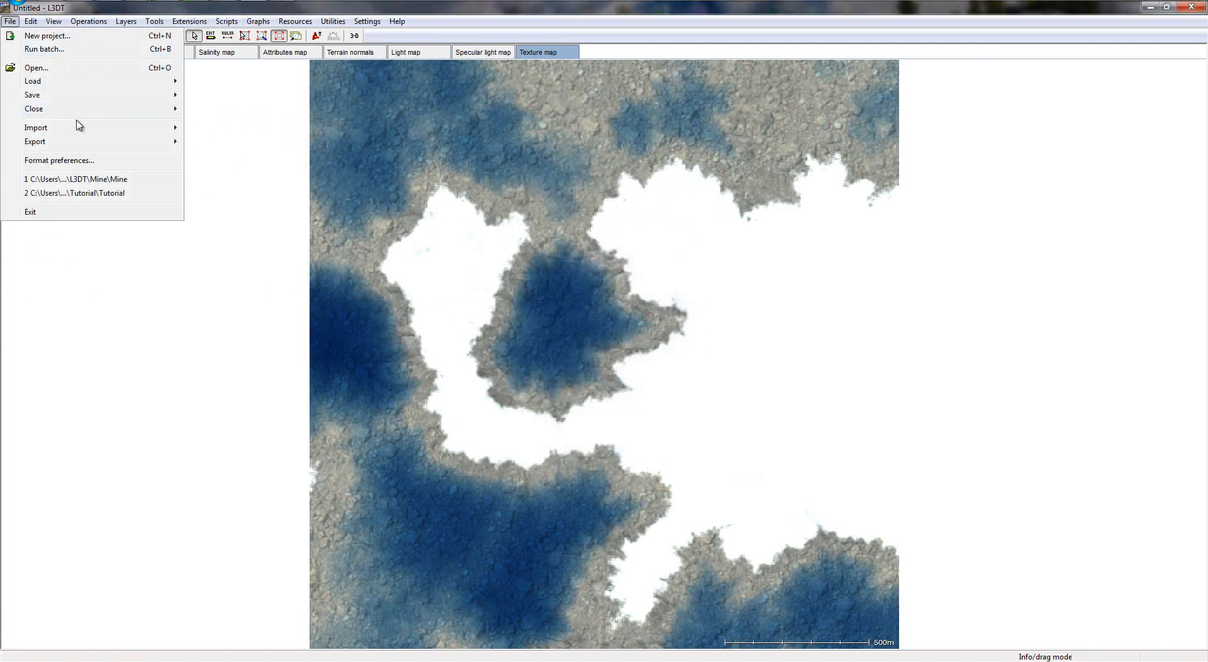
mouse_move(91, 142)
left_click(277, 188)
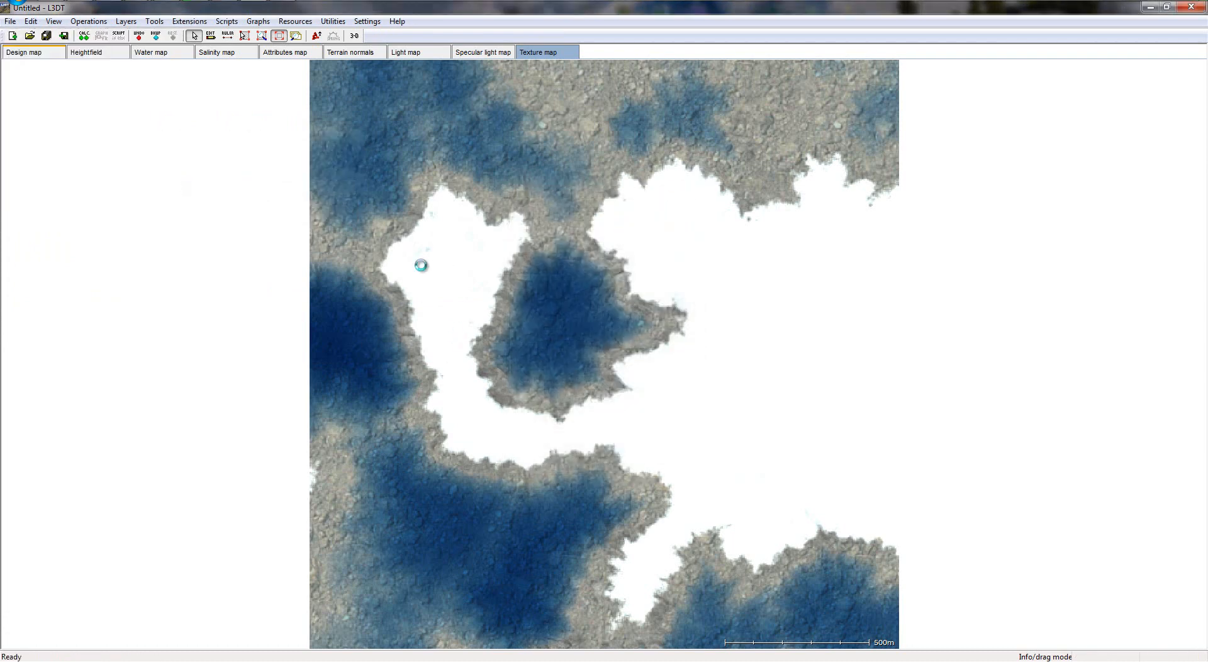
left_click(230, 319)
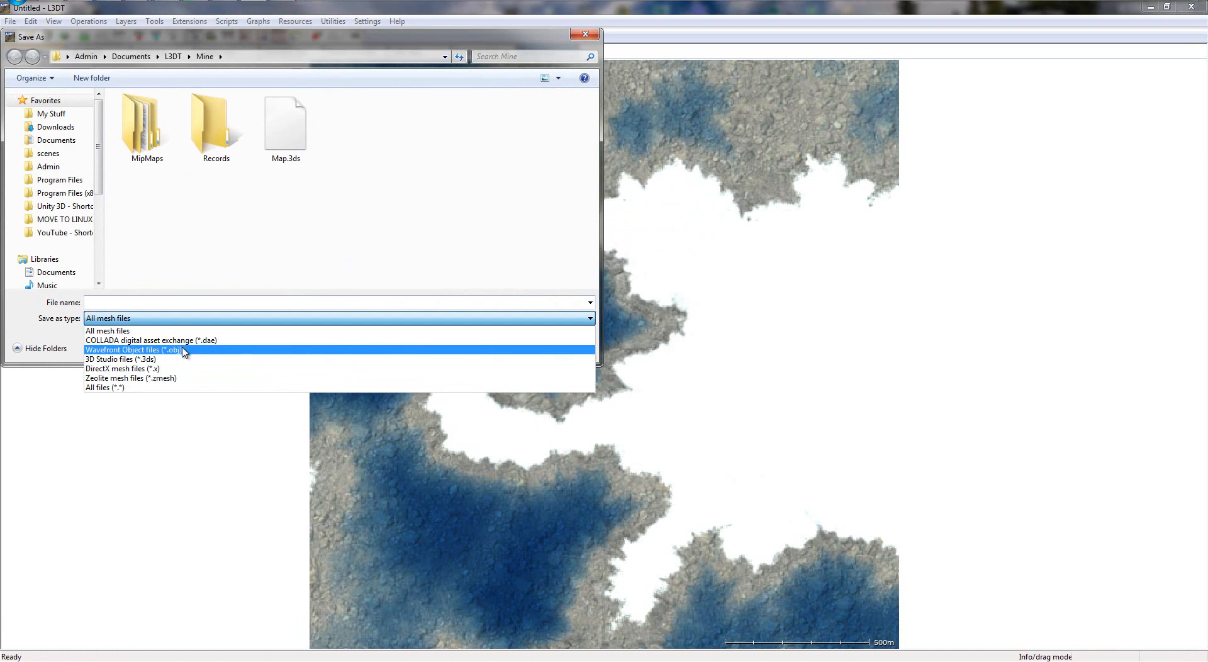
left_click(563, 387)
left_click(565, 345)
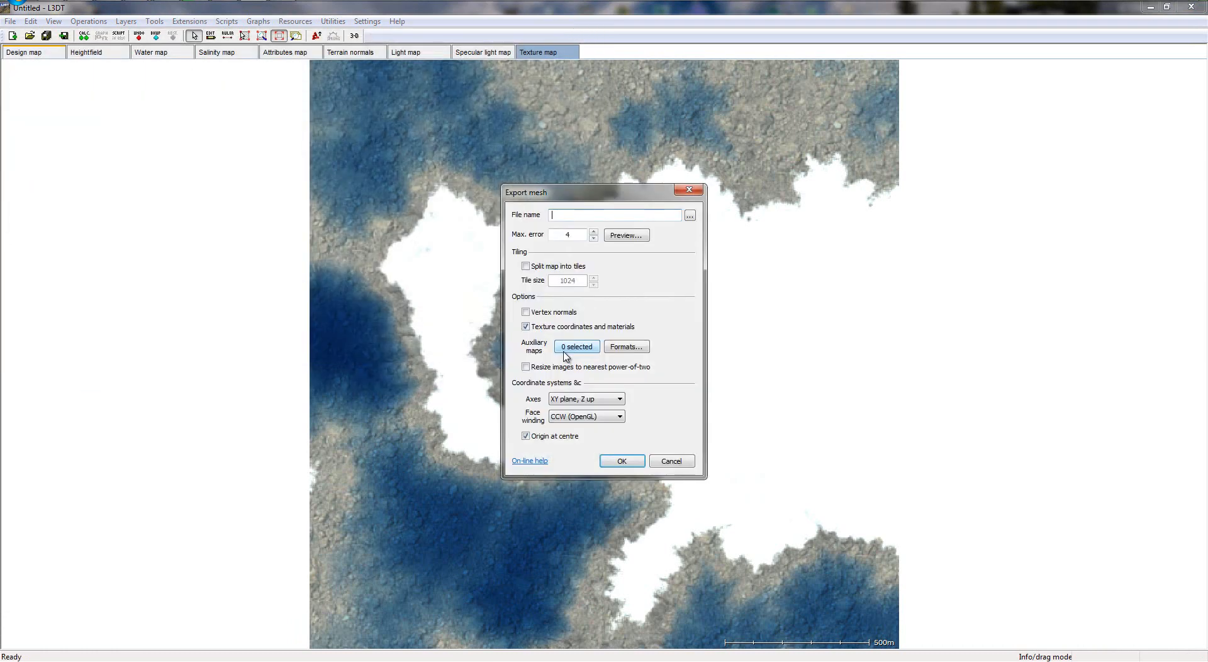
left_click(683, 466)
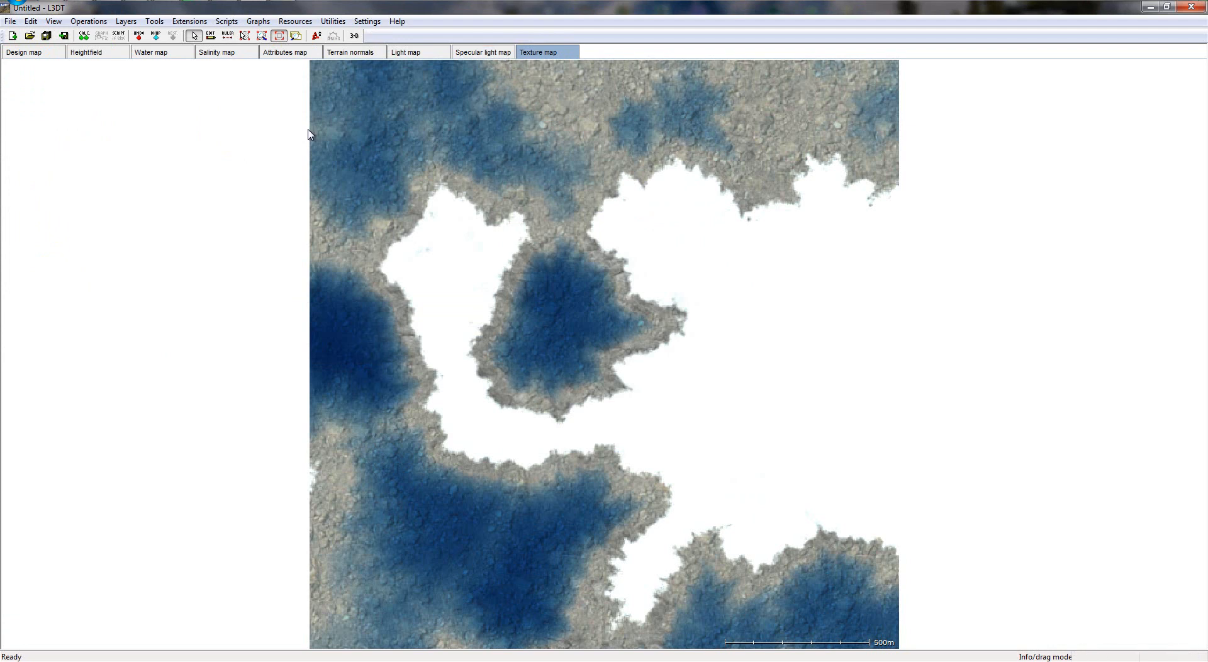
Step: Switch to Unity, turn off scene lighting in the Scene view, and look over the imported mountain terrain
mouse_move(168, 1)
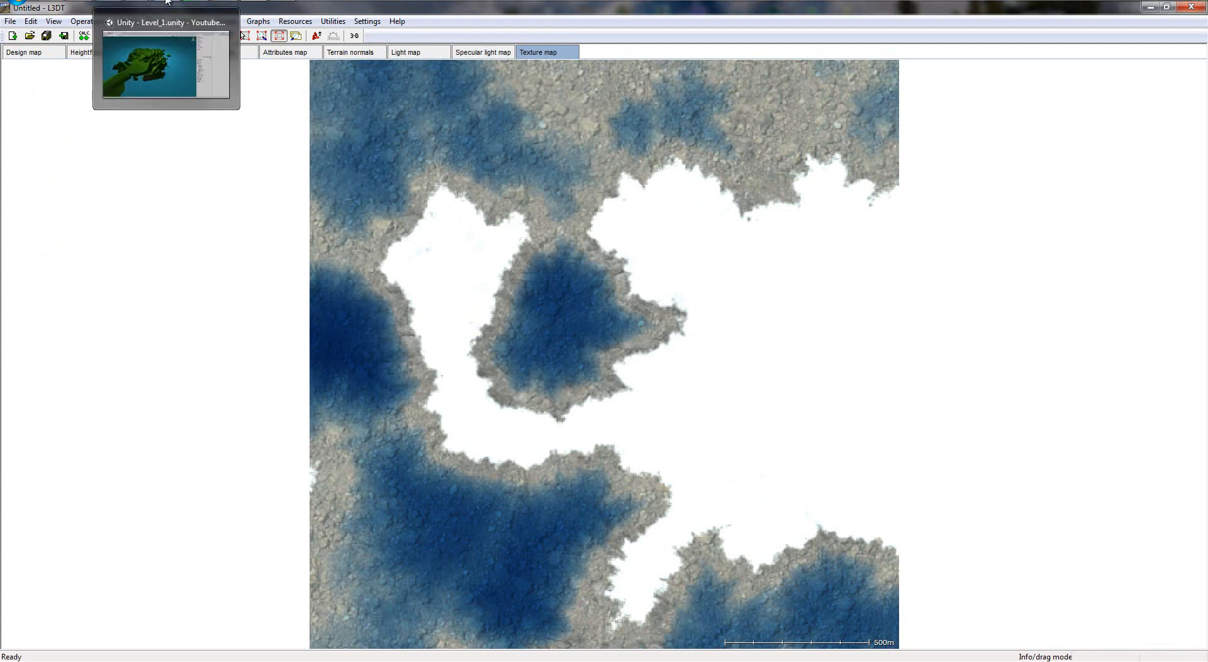
left_click(183, 69)
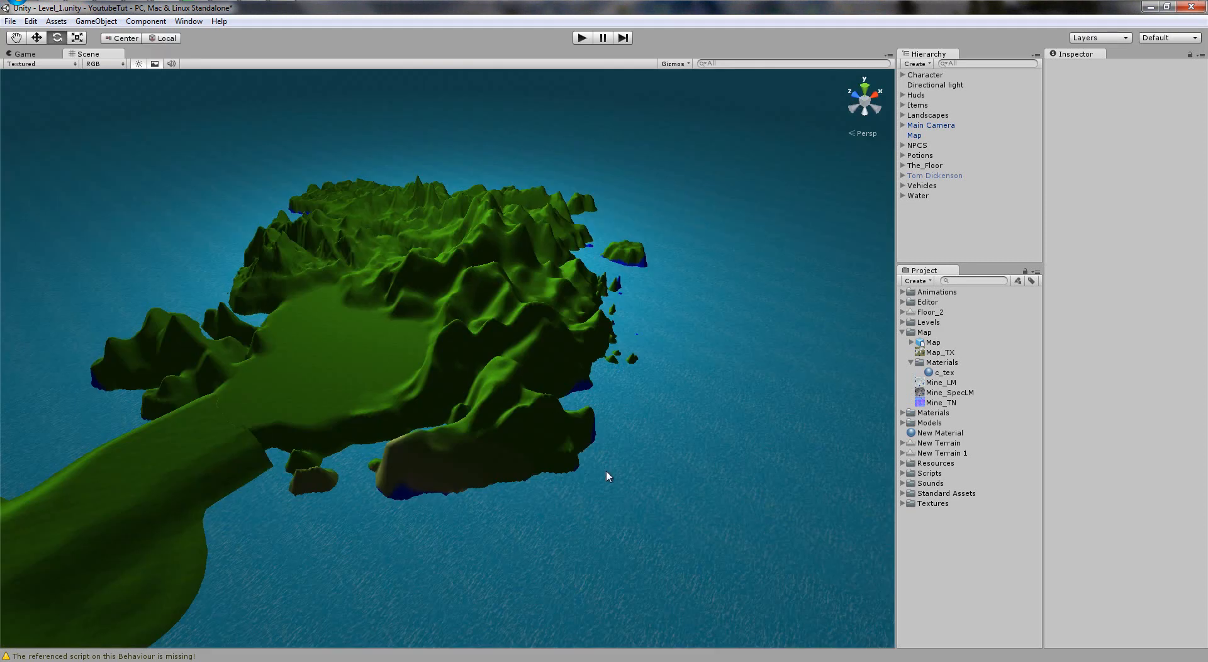
middle_click_drag(607, 473, 444, 498)
scroll(762, 555, "down", 5)
middle_click_drag(762, 556, 566, 466)
left_click_drag(566, 466, 749, 493, "alt")
left_click(138, 64)
middle_click_drag(302, 164, 376, 273)
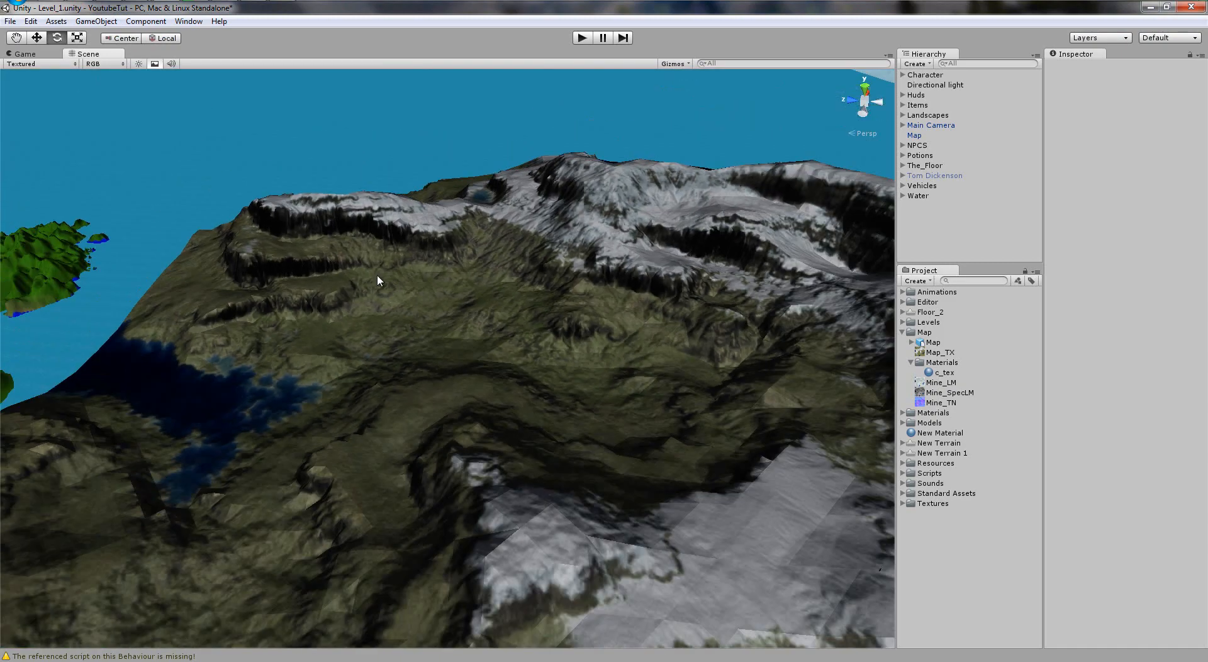
scroll(376, 274, "down", 5)
middle_click_drag(392, 322, 310, 265)
left_click_drag(310, 265, 579, 346, "alt")
scroll(579, 346, "up", 3)
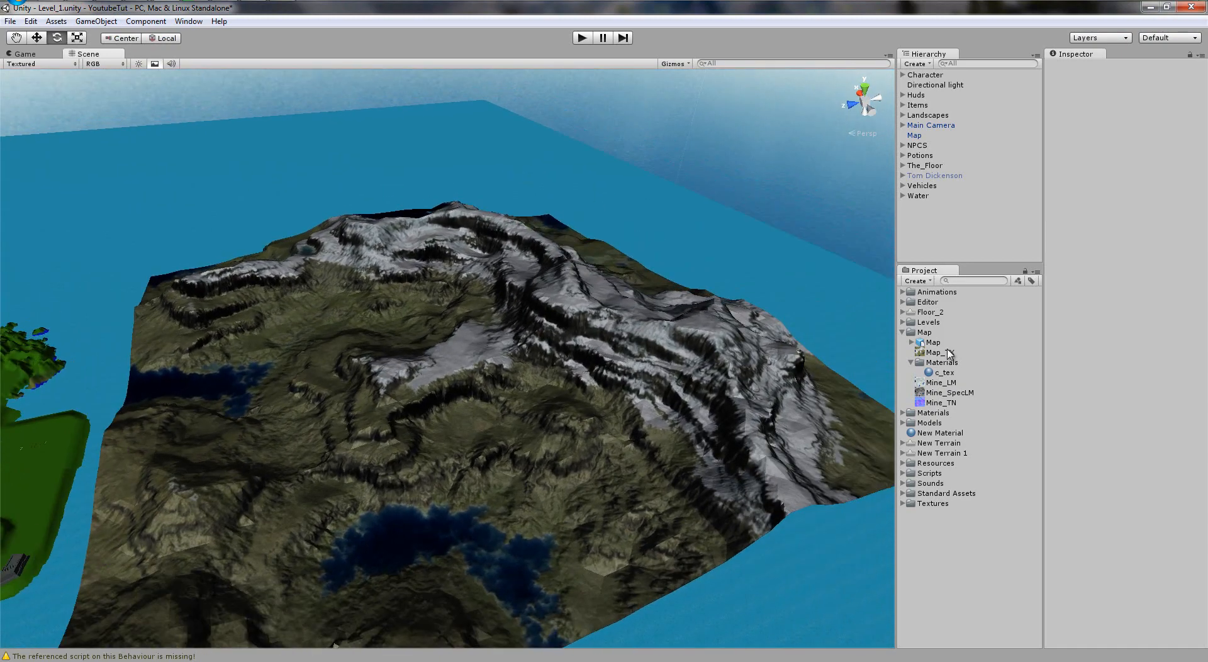
Step: Inspect the Map model asset's import settings, rotate its preview, and deselect the asset
left_click(942, 342)
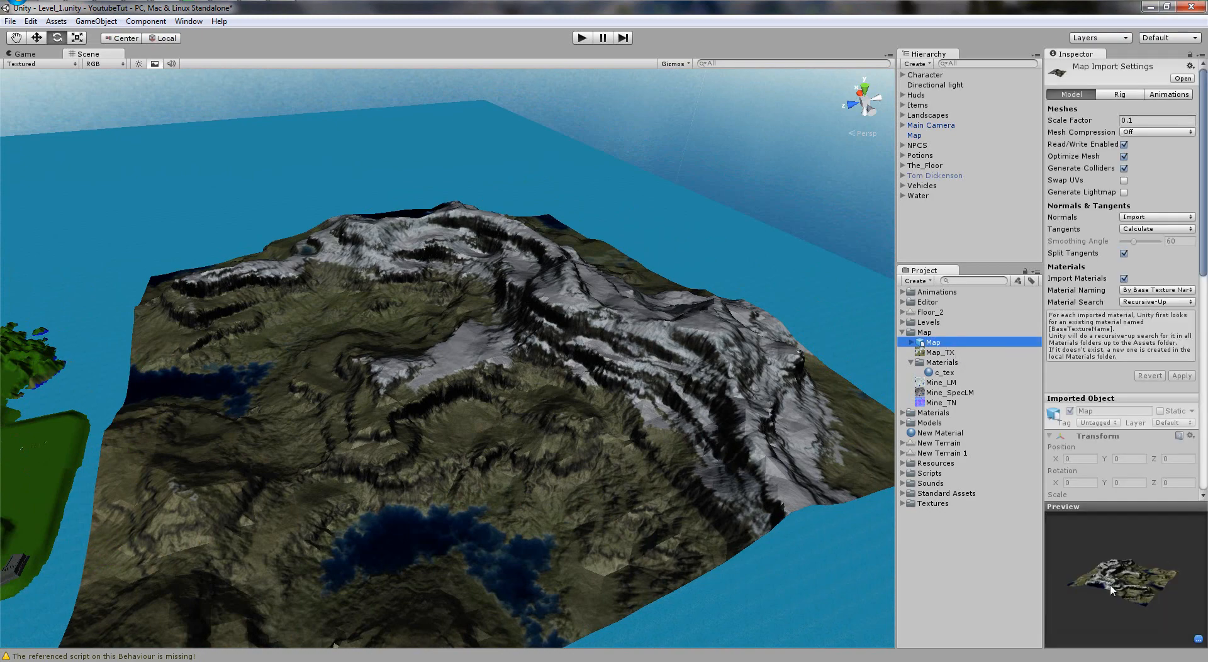
left_click_drag(1111, 590, 1084, 570)
left_click(233, 367)
Step: Examine the imported terrain's mountains, snow plateau and cliffs up close, and return to an overview of the whole map
middle_click_drag(237, 406, 242, 359)
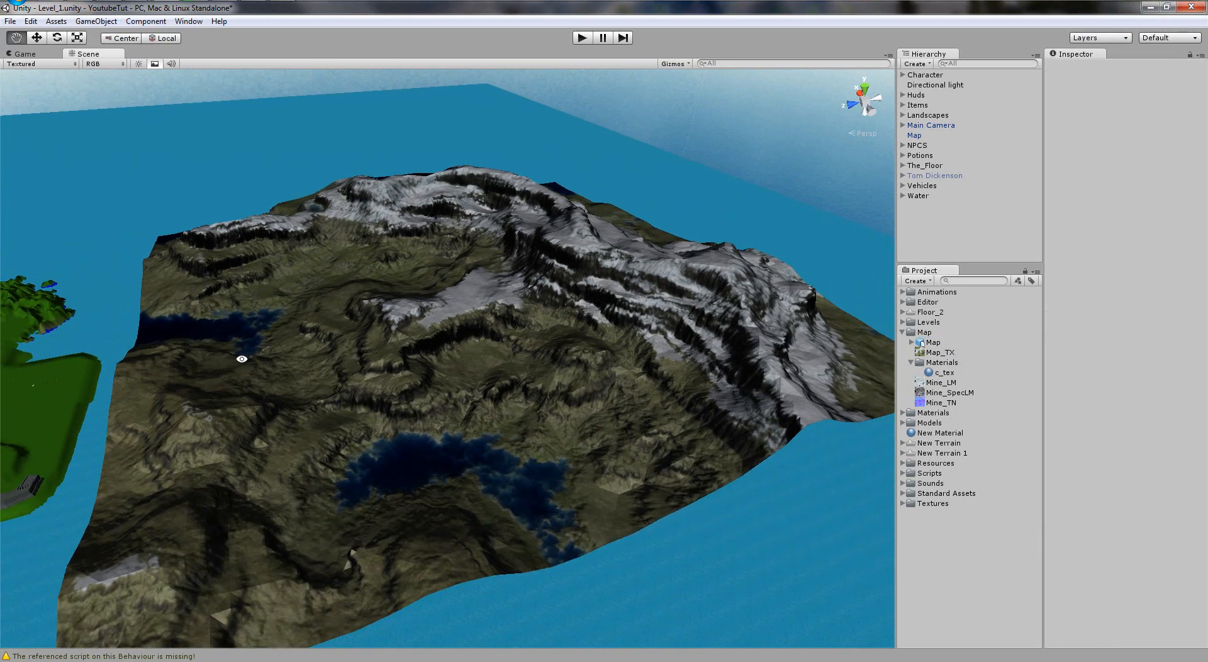
left_click_drag(242, 359, 281, 418, "alt")
scroll(501, 277, "up", 5)
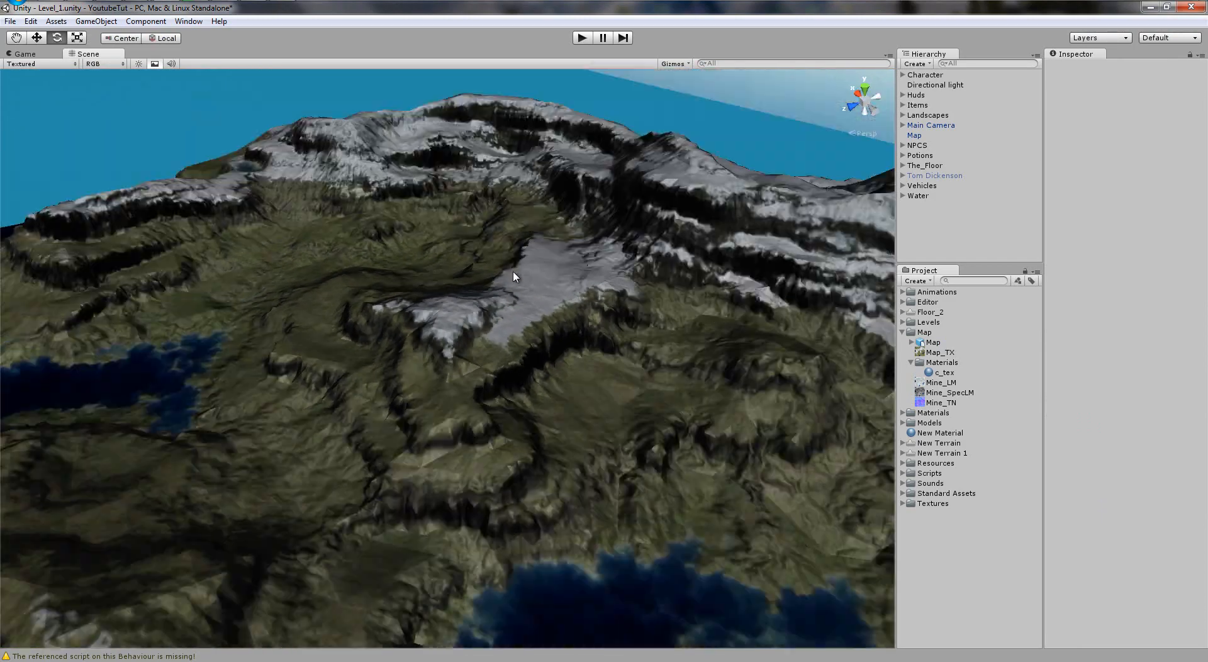
scroll(513, 277, "up", 10)
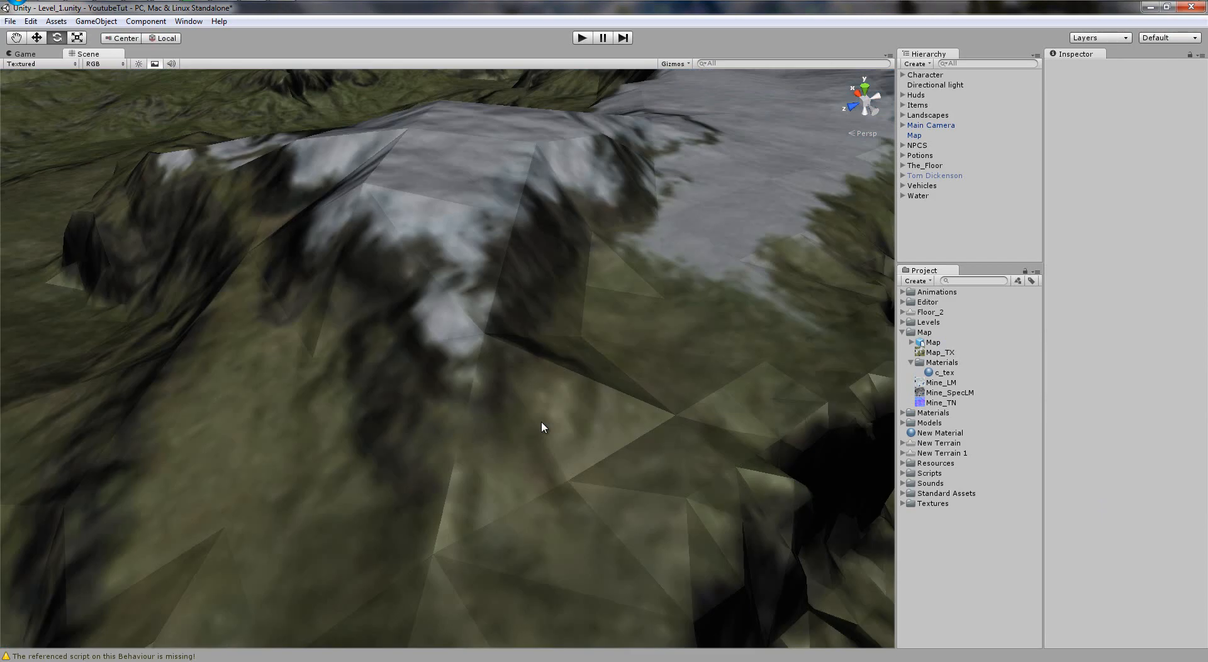
scroll(544, 427, "down", 6)
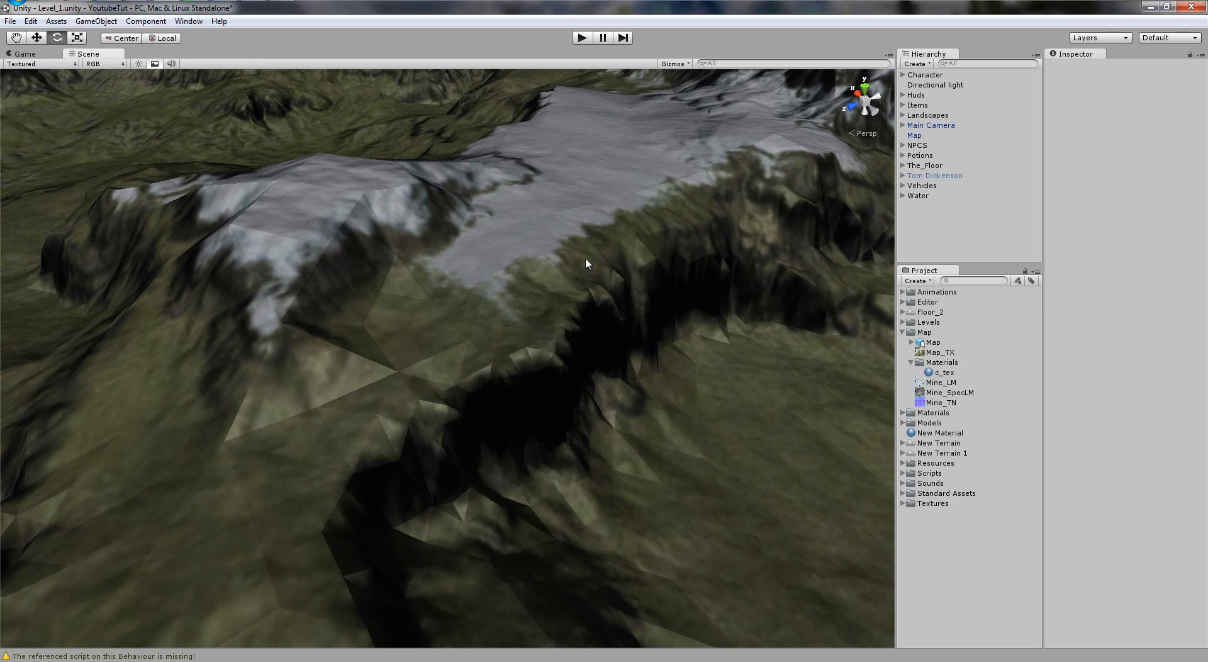
left_click(254, 2)
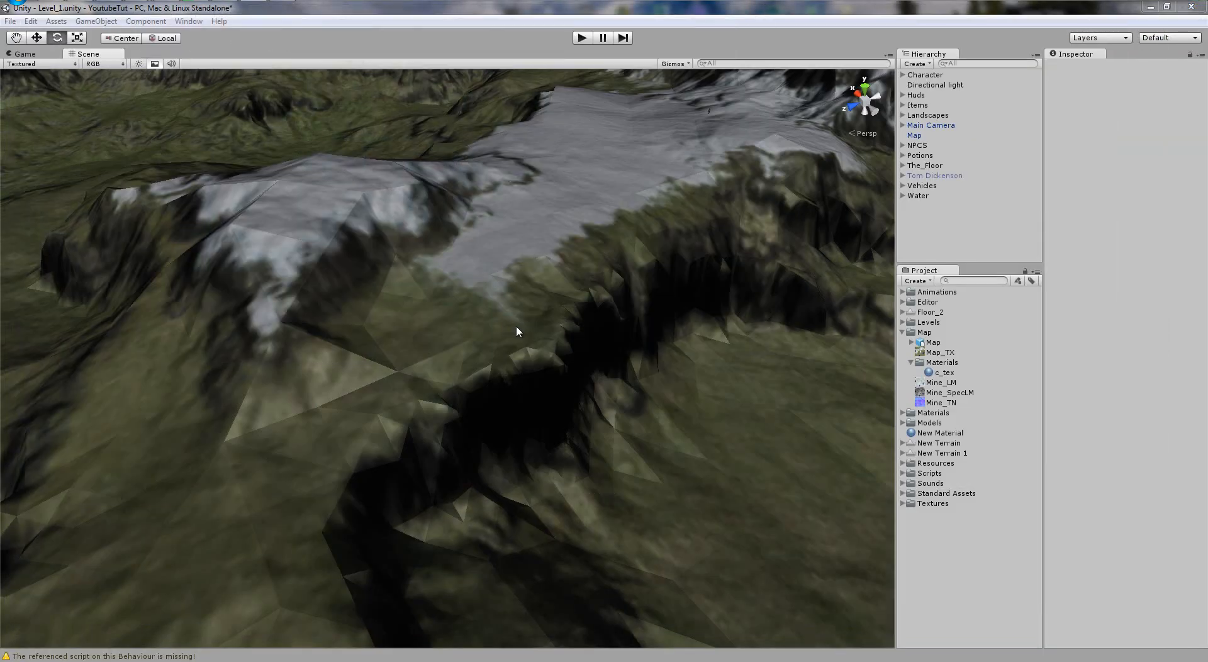
right_click_drag(516, 327, 308, 489)
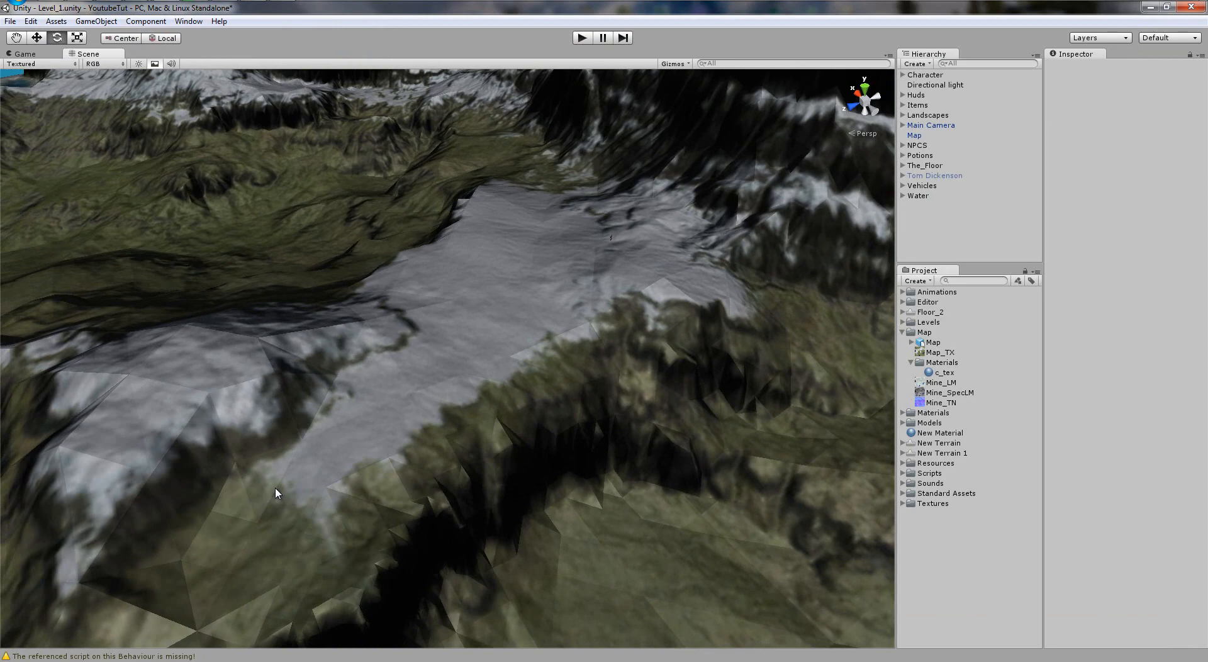
right_click_drag(277, 493, 520, 405)
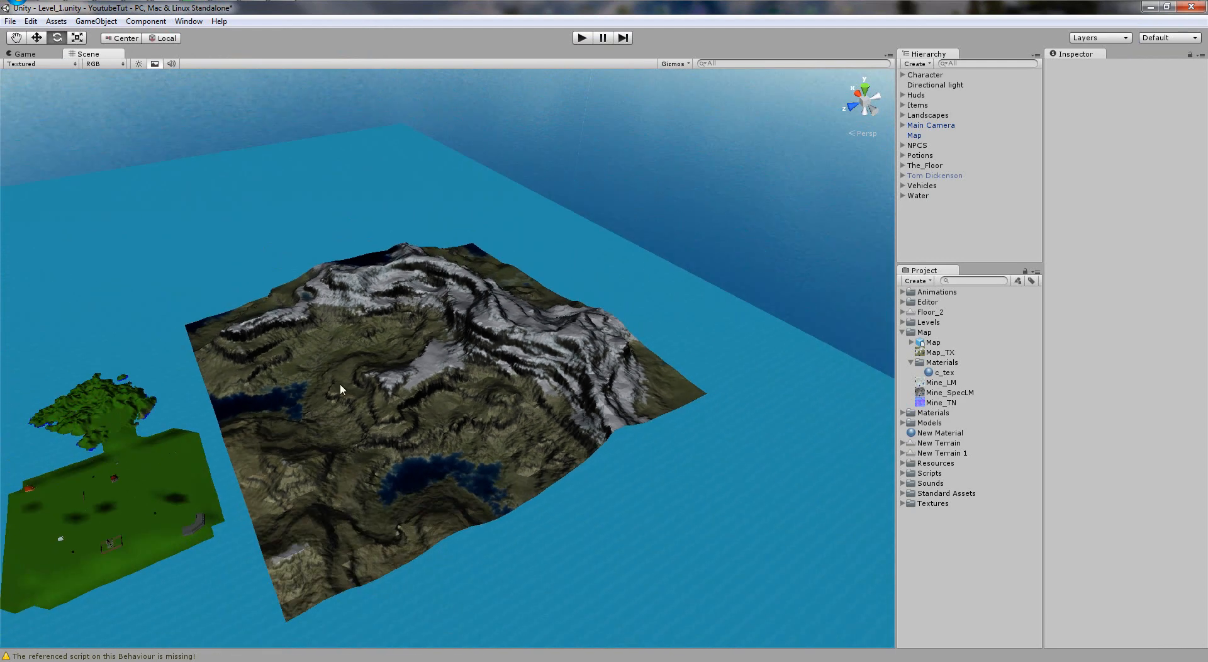
scroll(154, 453, "down", 2)
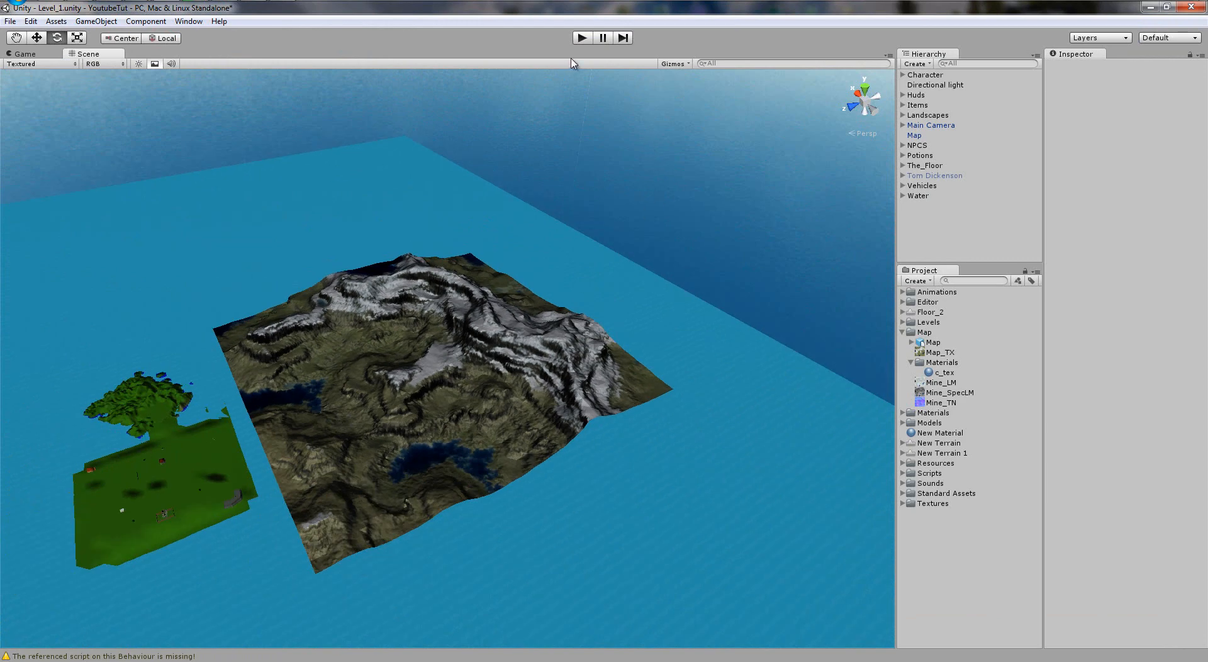
Step: Run the game, decline the tutorial, turn the character around to view the terrain, and stop the game
left_click(583, 39)
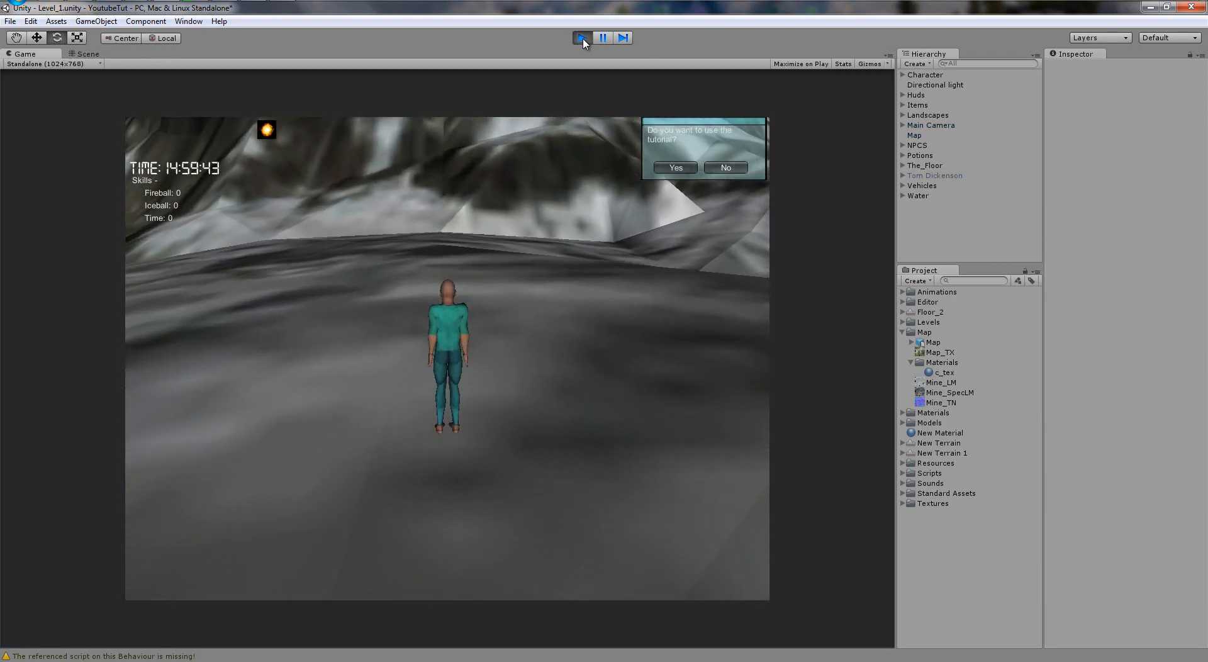
left_click(730, 169)
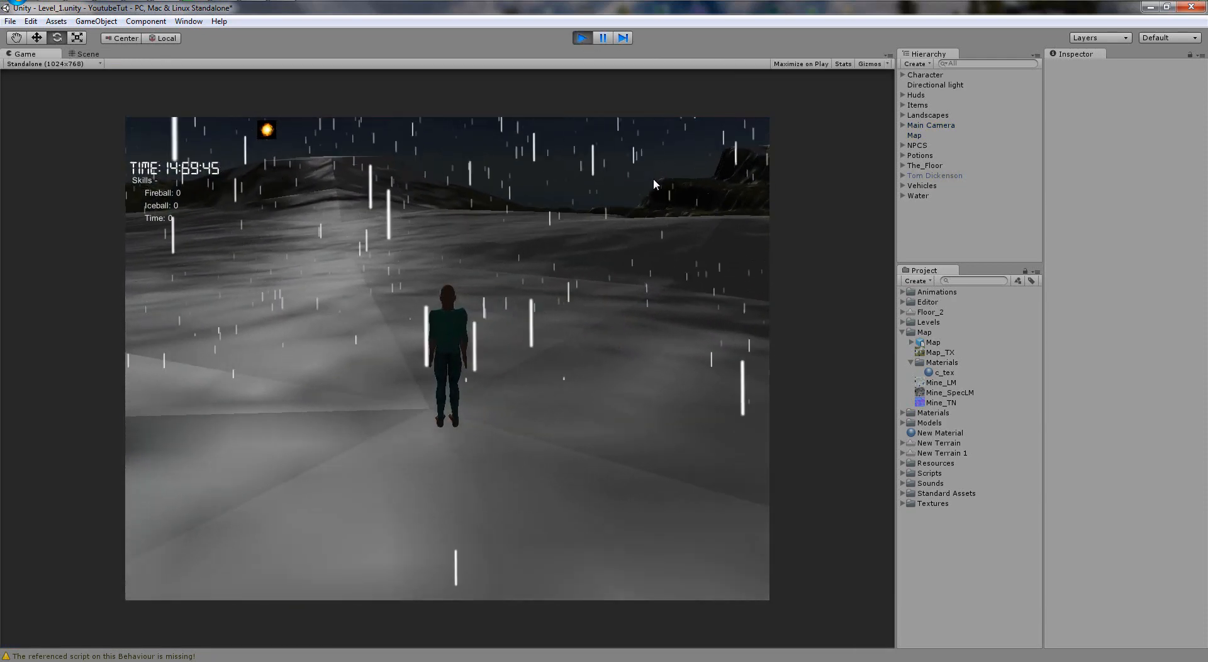
key("a")
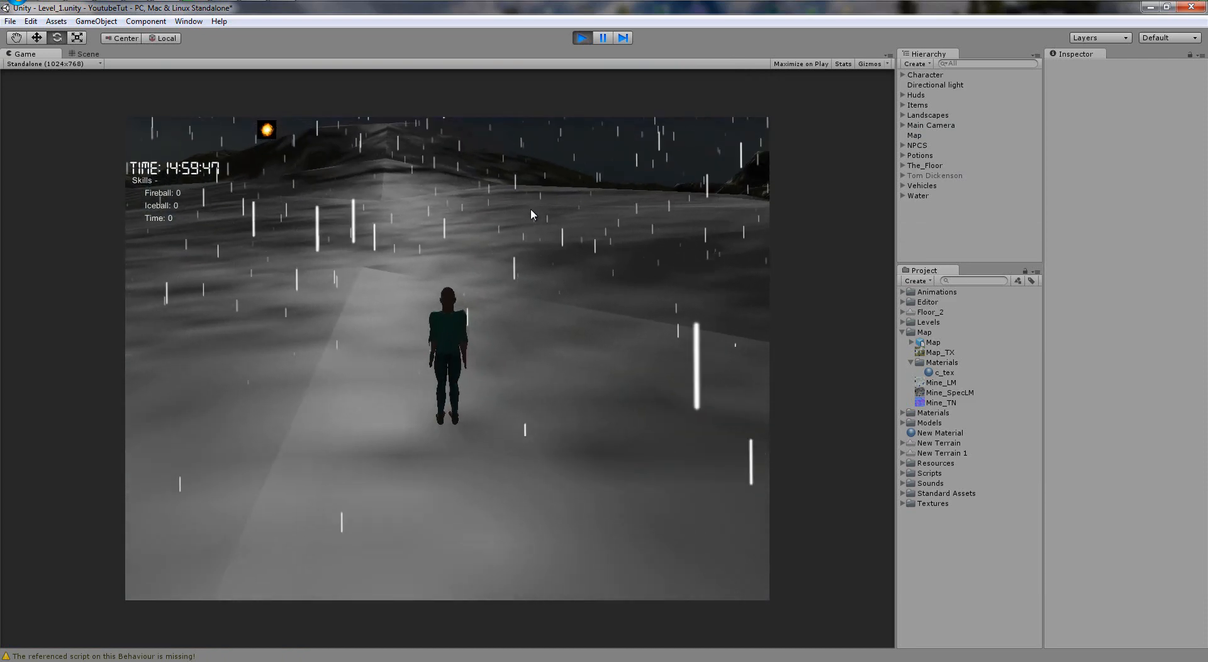
key("a")
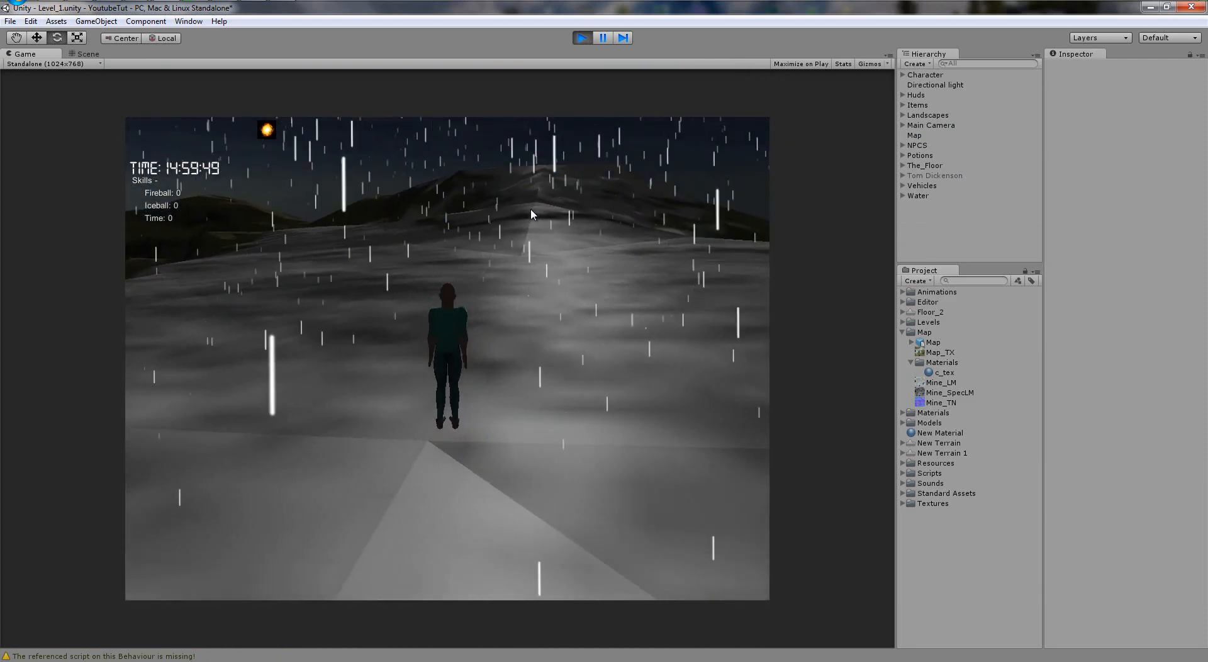
key("a")
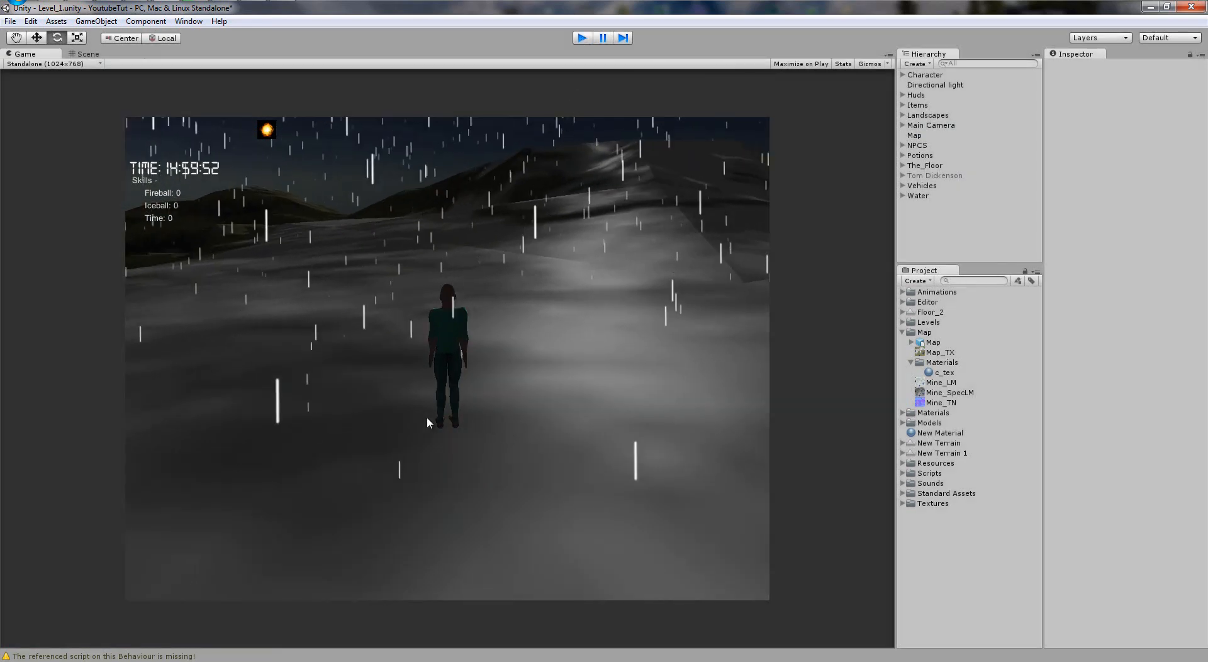
key("ctrl+p")
Step: Turn scene lighting back on in the Scene view and look at the lit terrain
scroll(456, 341, "up", 5)
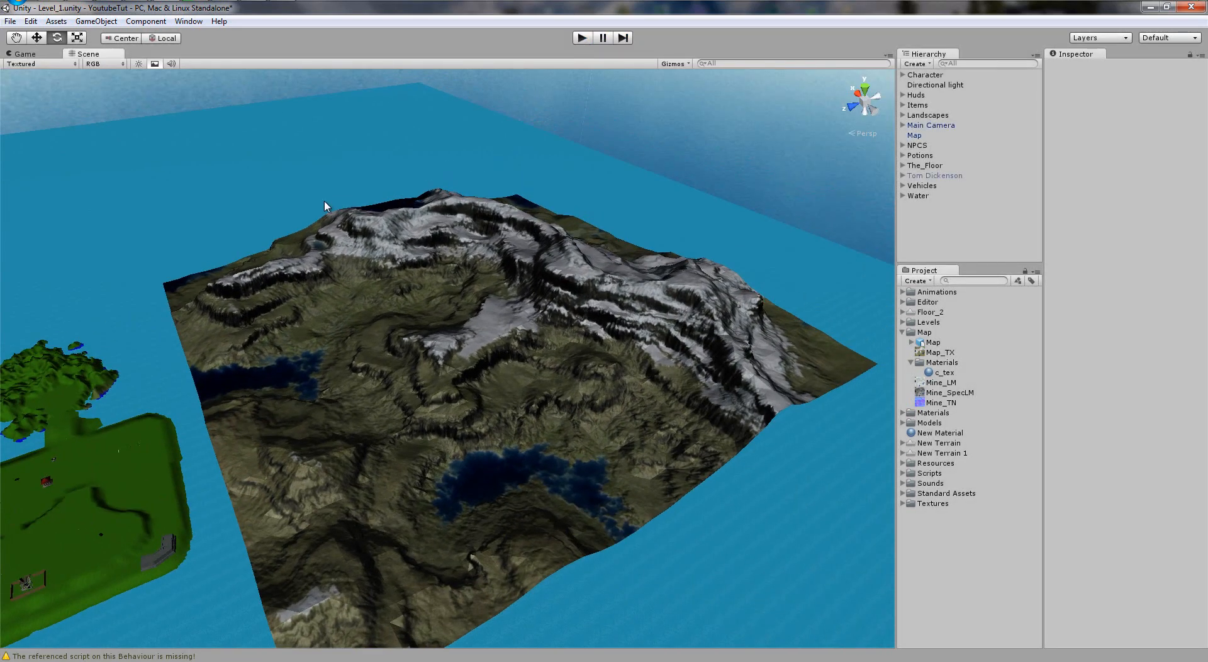
left_click(138, 64)
middle_click_drag(378, 352, 438, 392)
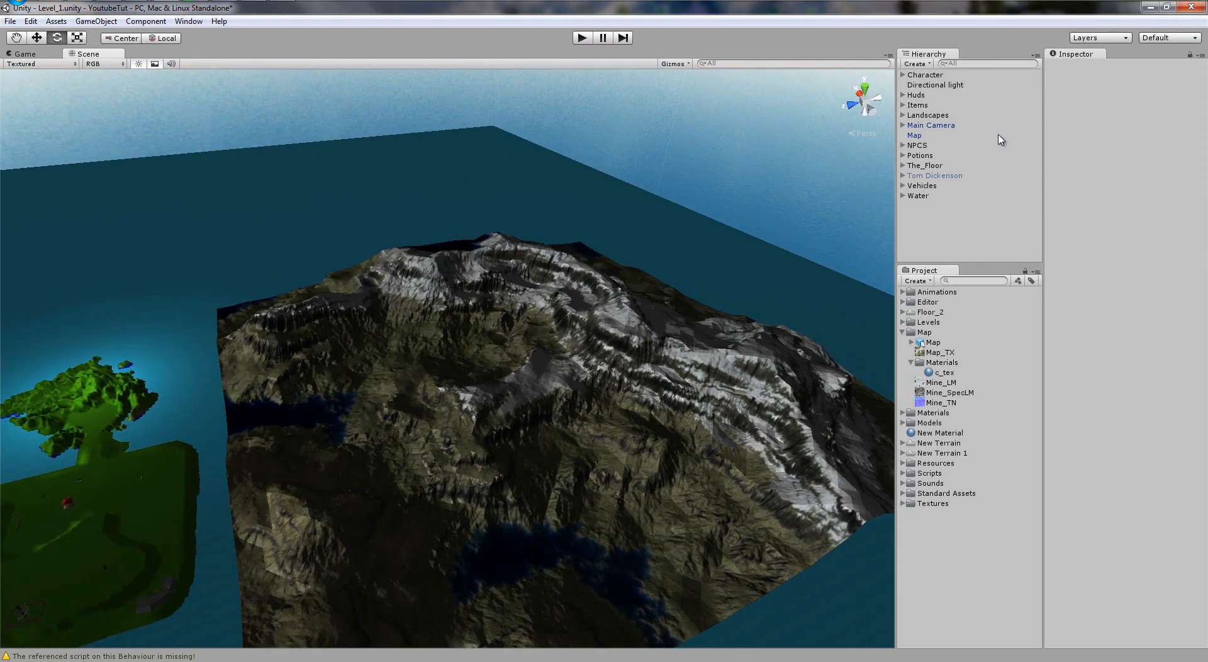
Step: Move the directional light to a Z position of about -2732 and rotate it to about X 35.2, Y 360.4, Z 528.4
left_click(936, 85)
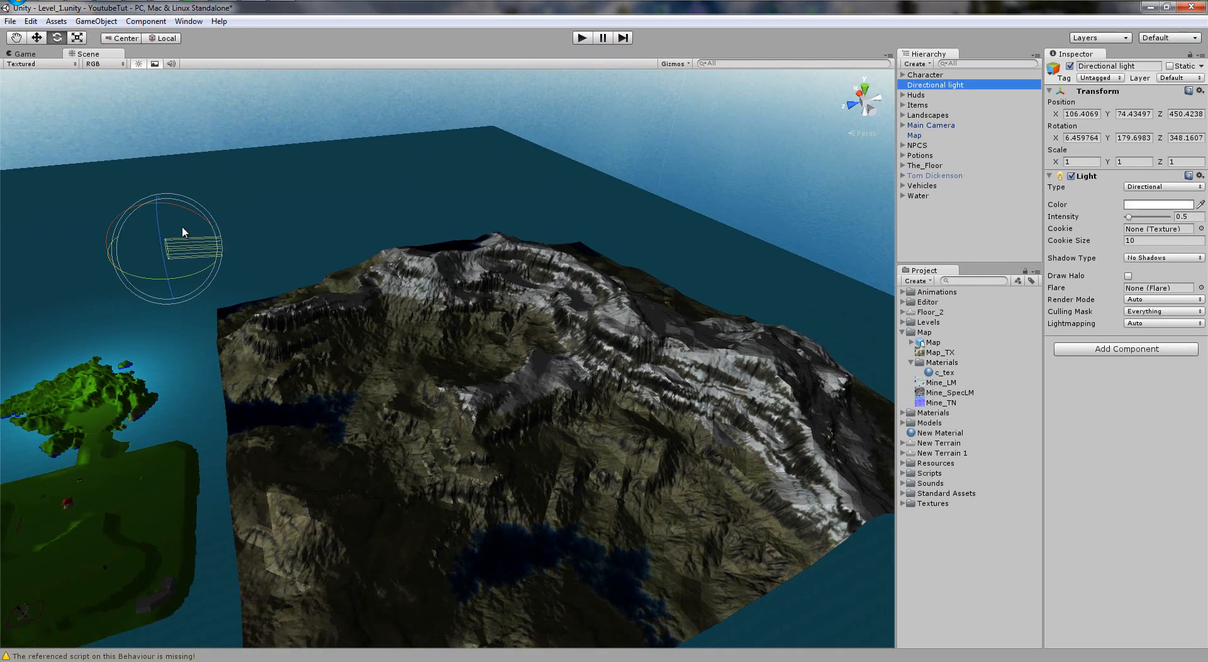
key("w")
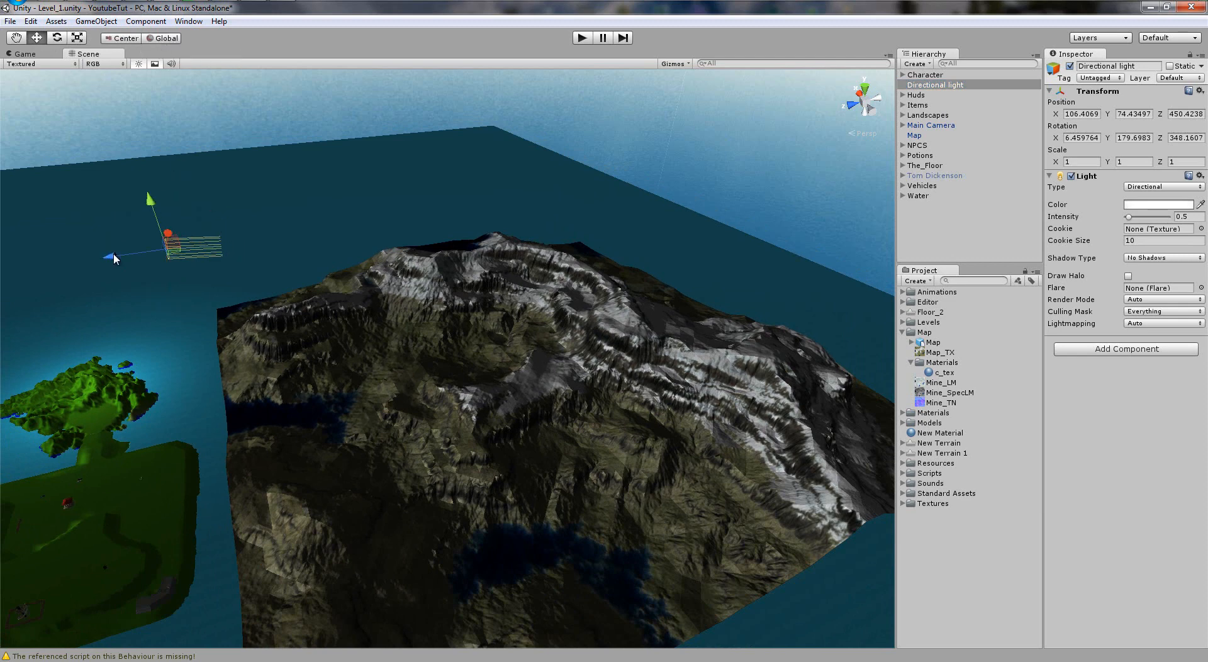
left_click_drag(114, 258, 689, 168)
middle_click_drag(542, 303, 398, 335)
left_click(57, 38)
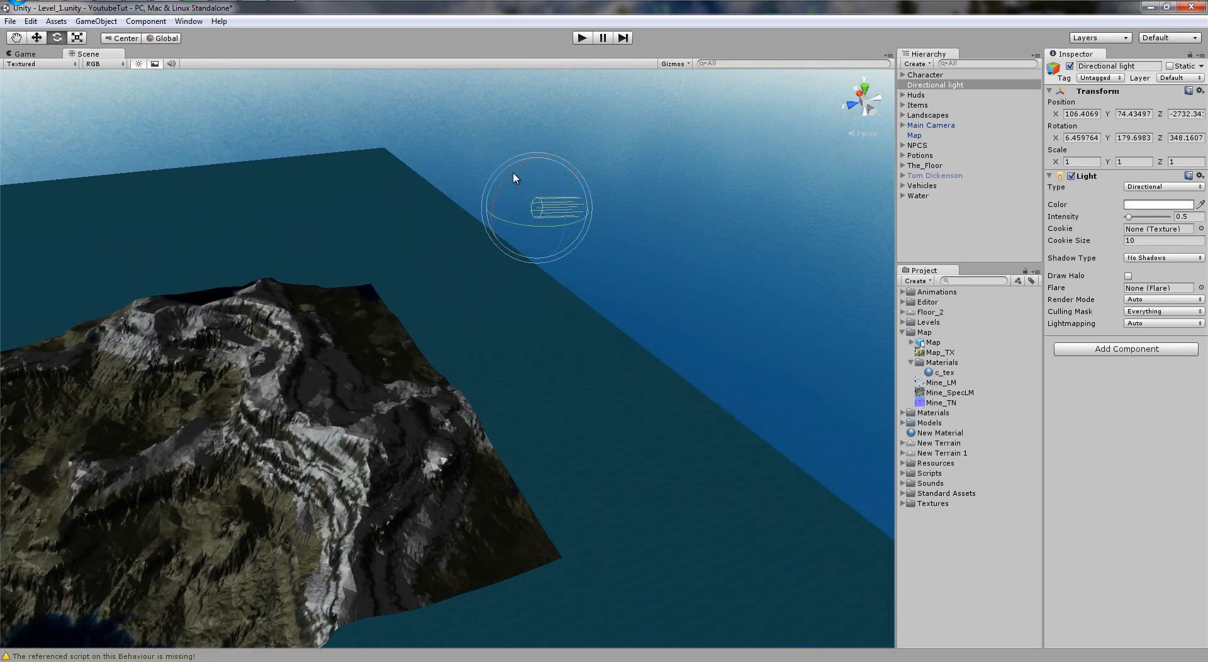
left_click_drag(512, 181, 884, 107)
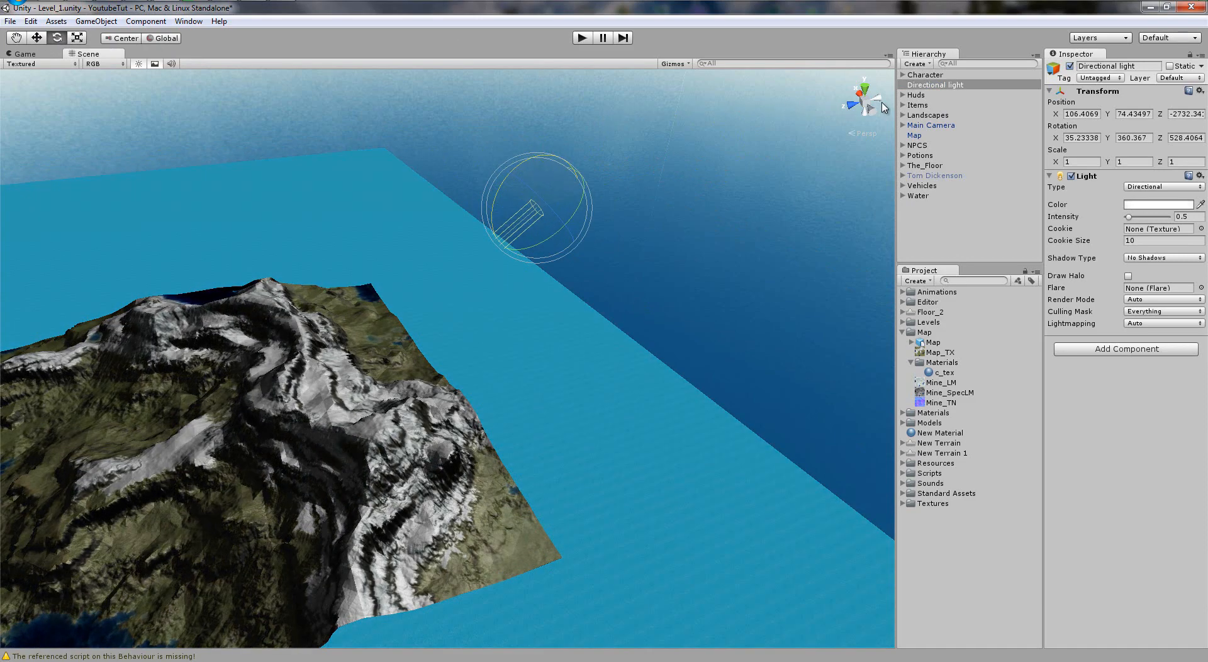
Step: Undo the directional light's recent move and rotation, and look over the map under the restored lighting
middle_click_drag(220, 462, 417, 449)
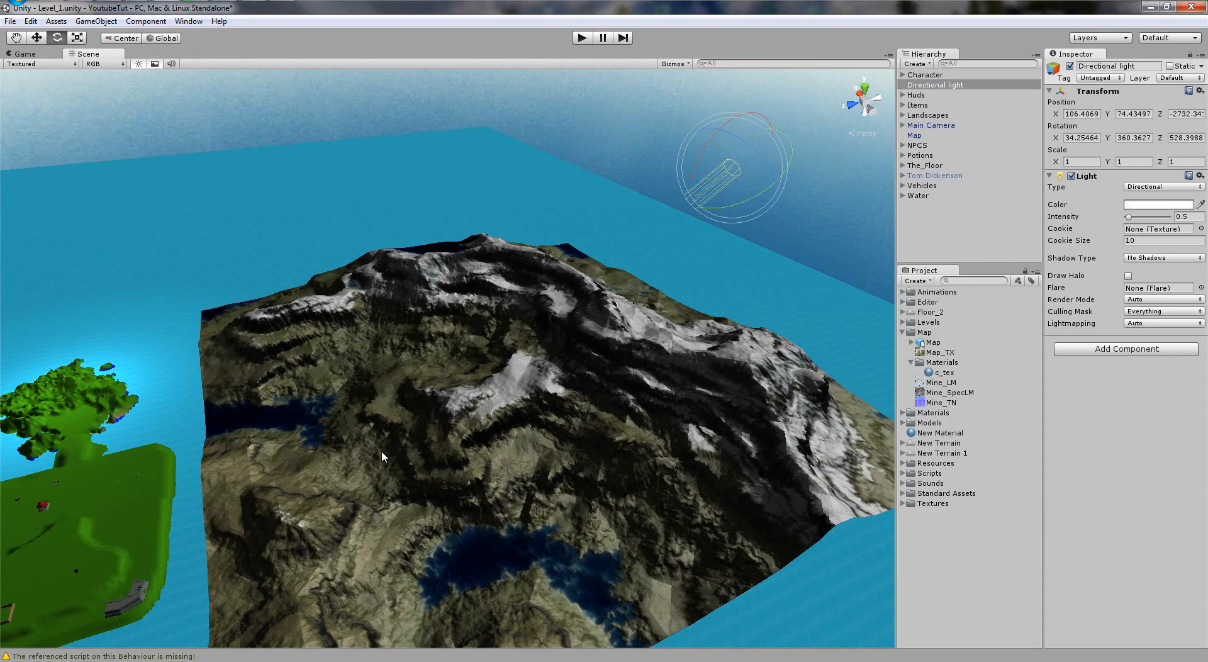
key("ctrl+z")
scroll(535, 461, "up", 5)
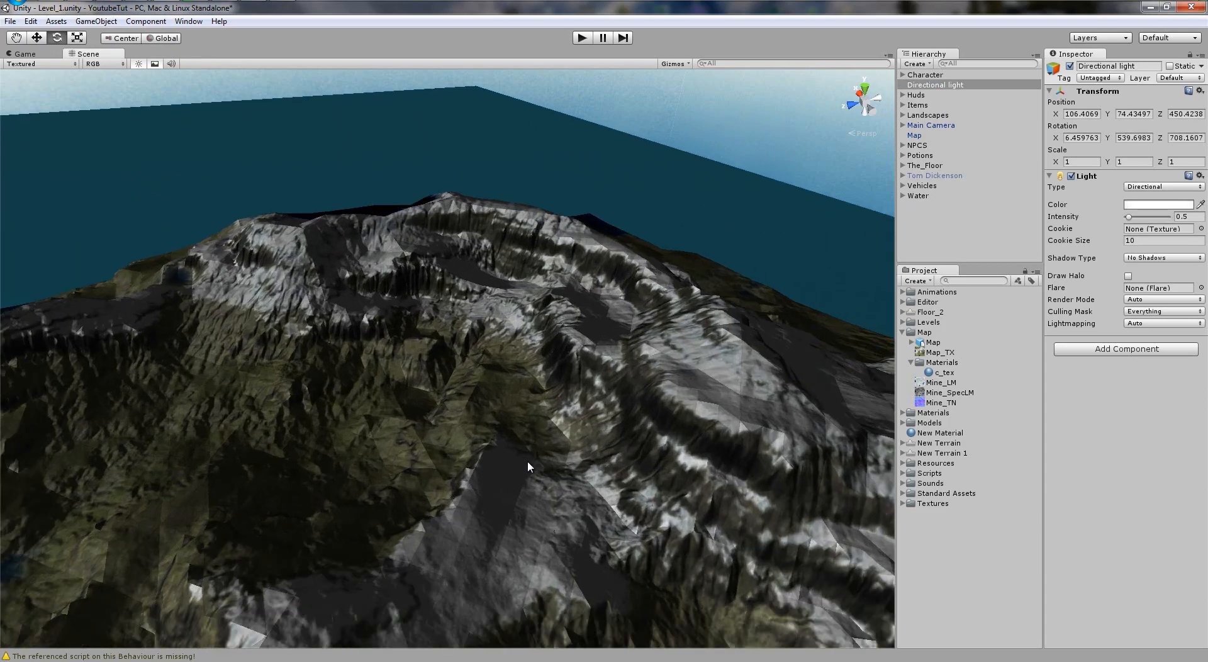
scroll(527, 459, "down", 5)
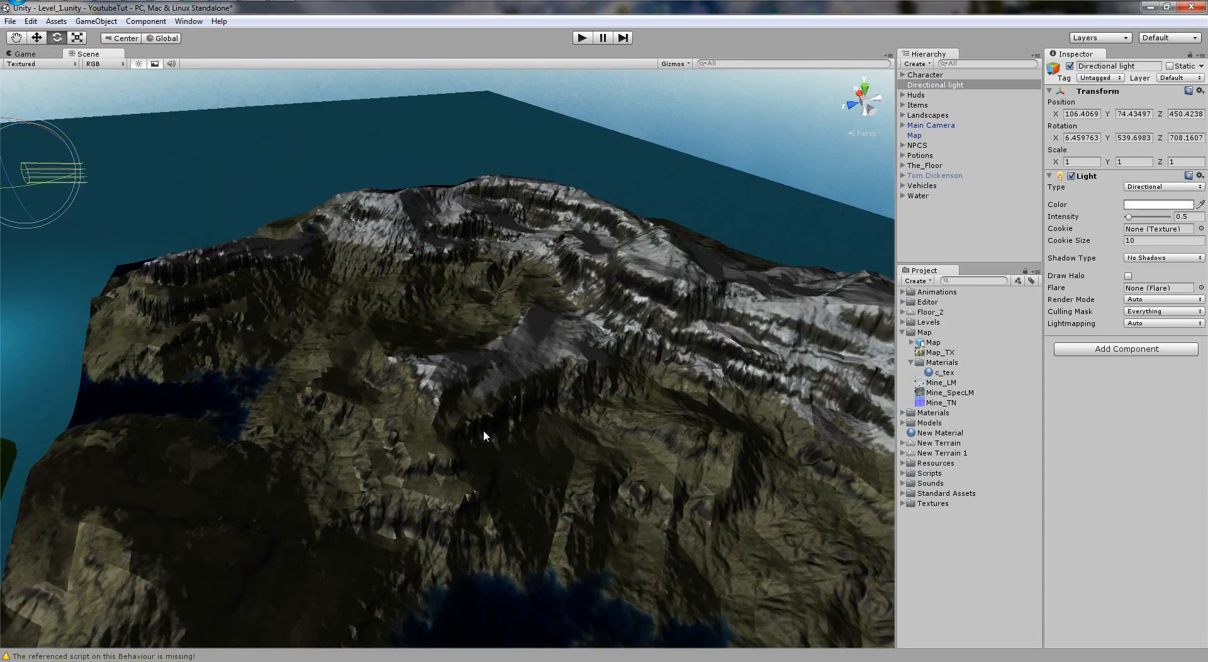
scroll(481, 434, "down", 3)
scroll(485, 452, "up", 3)
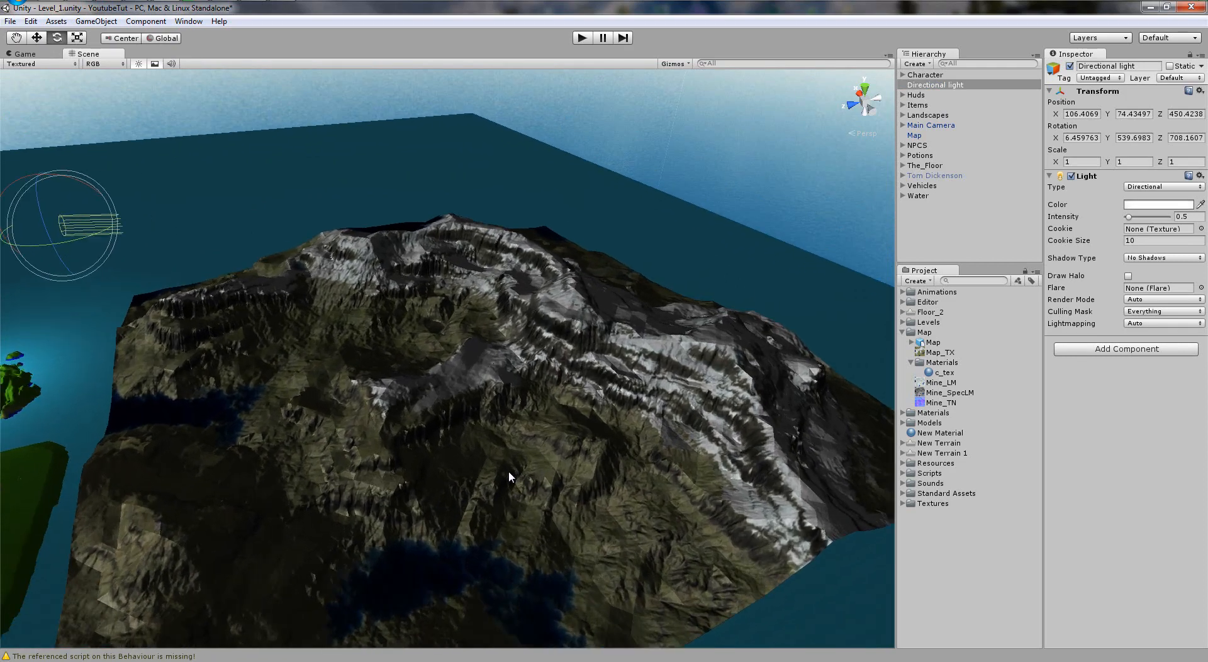
scroll(461, 332, "down", 2)
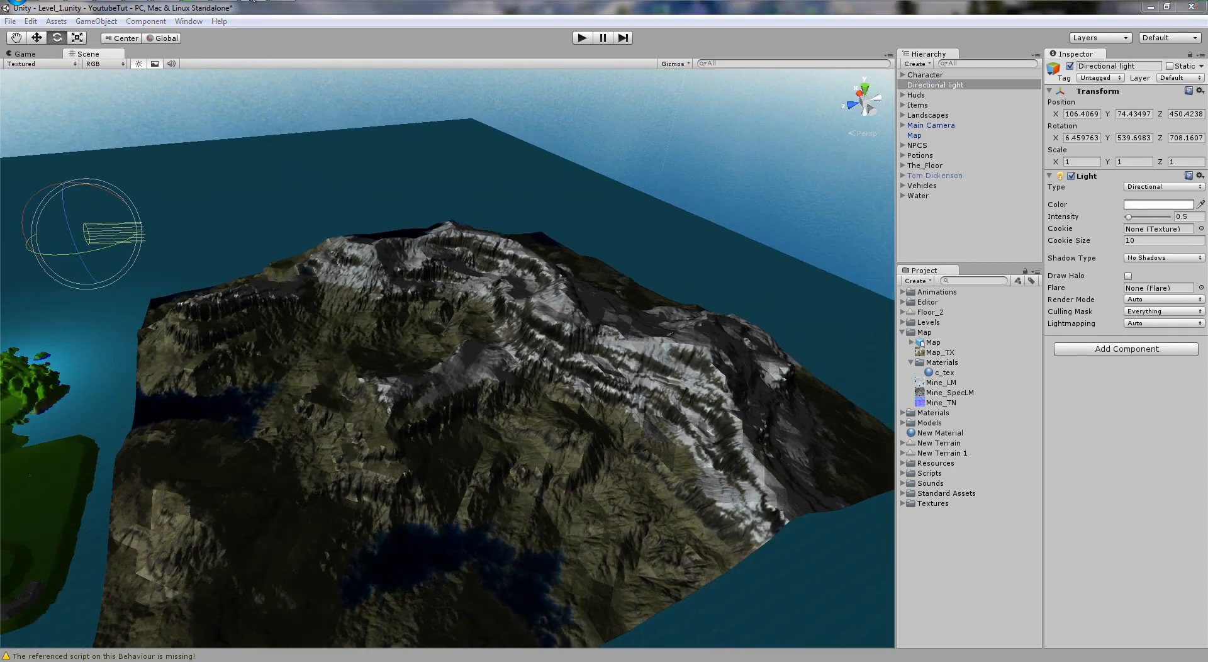
Step: Switch to L3DT, open the Arctic terrain in the Sapphire 3D viewer, and explore its shore and snowy slope by walking and hovering
left_click(252, 6)
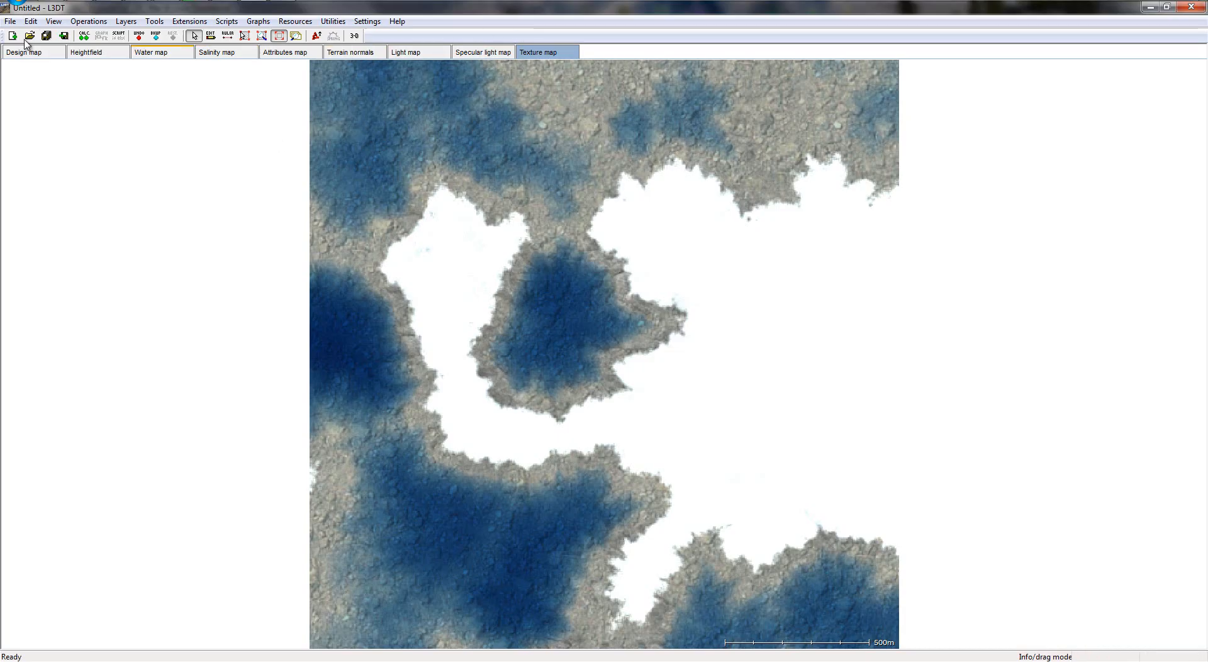
left_click(356, 36)
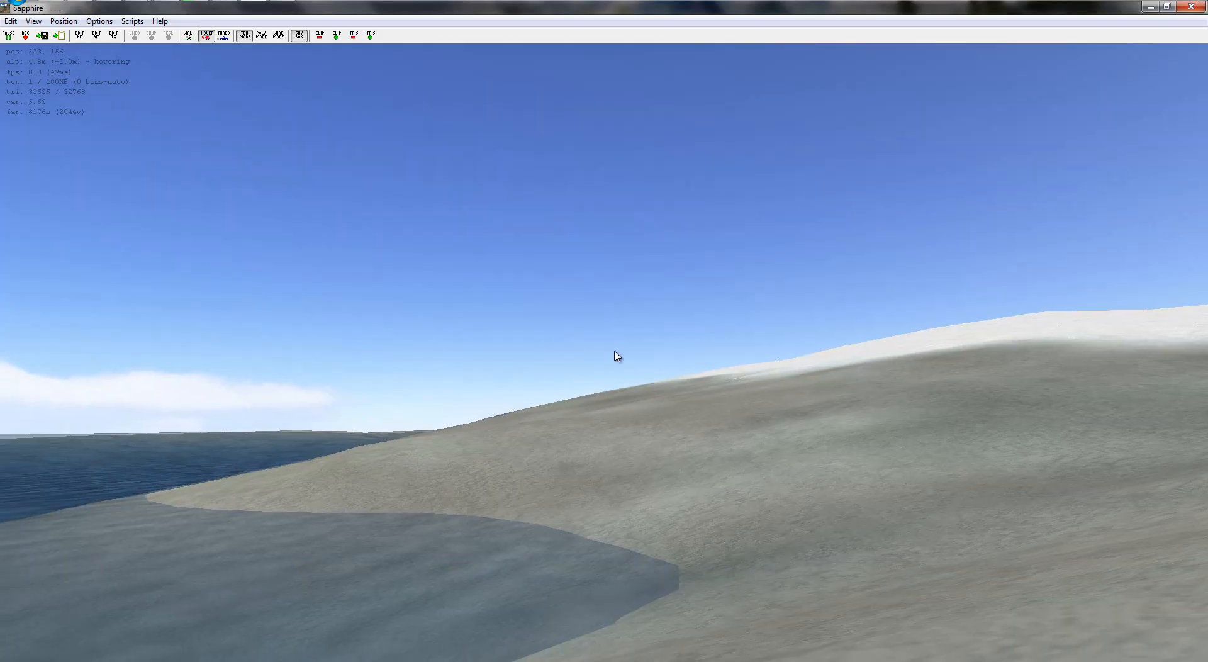
left_click_drag(614, 351, 636, 348)
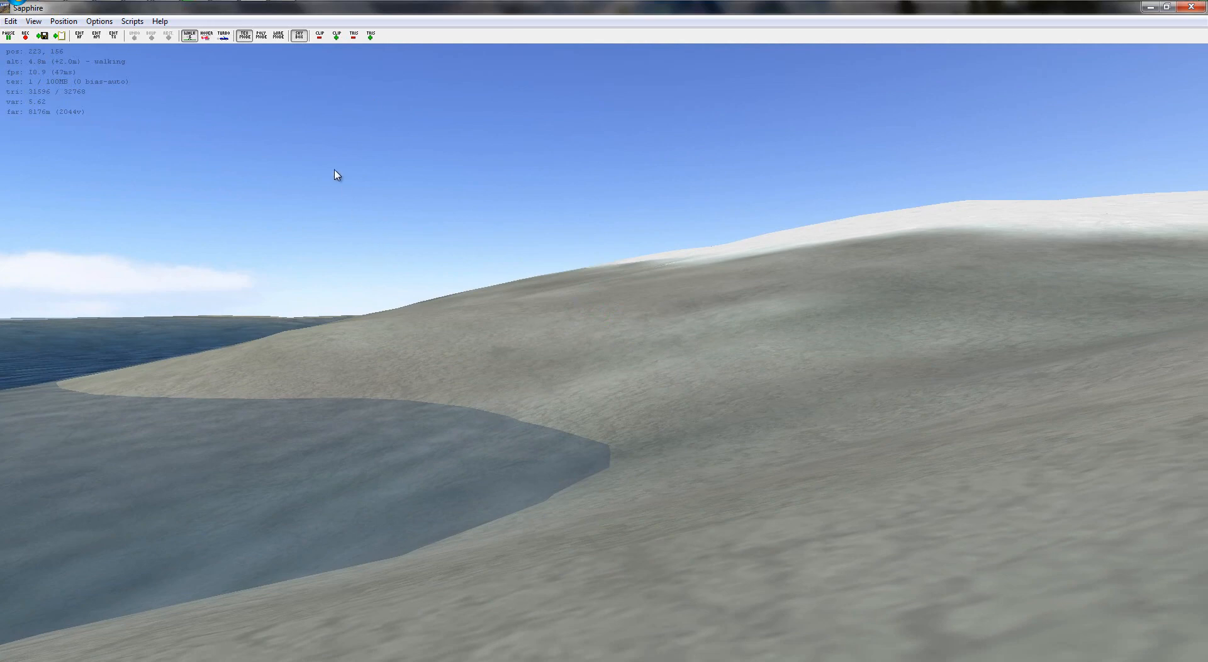
key("w")
left_click_drag(610, 341, 864, 452)
key("w")
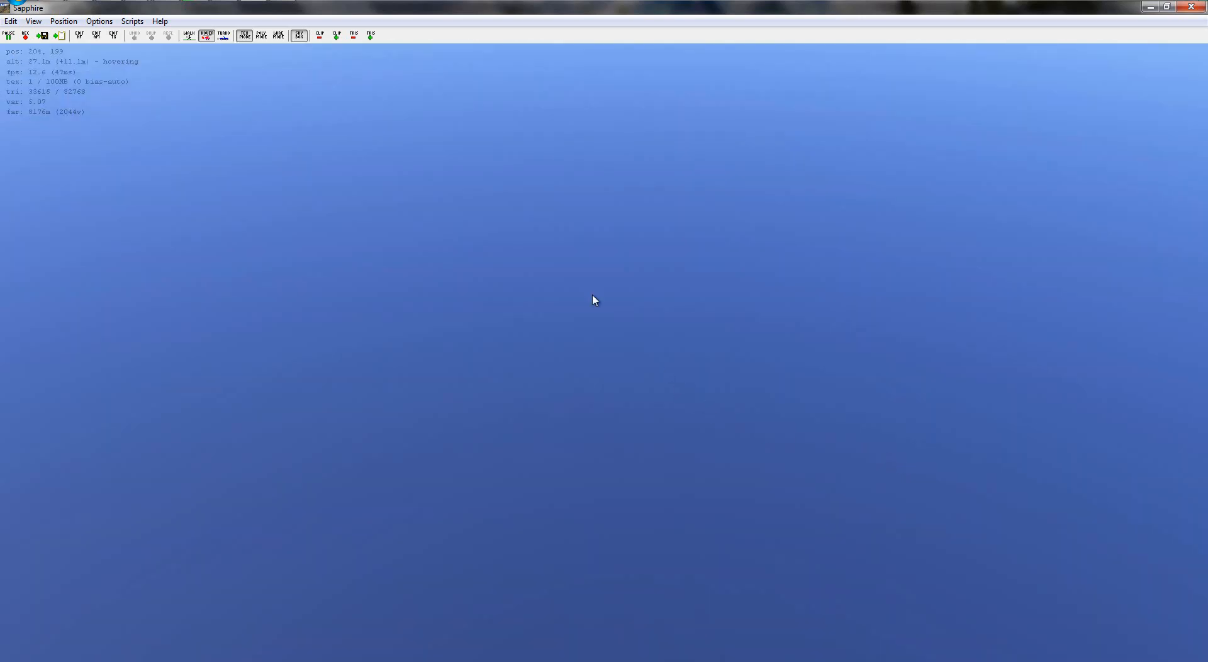
left_click_drag(595, 396, 604, 352)
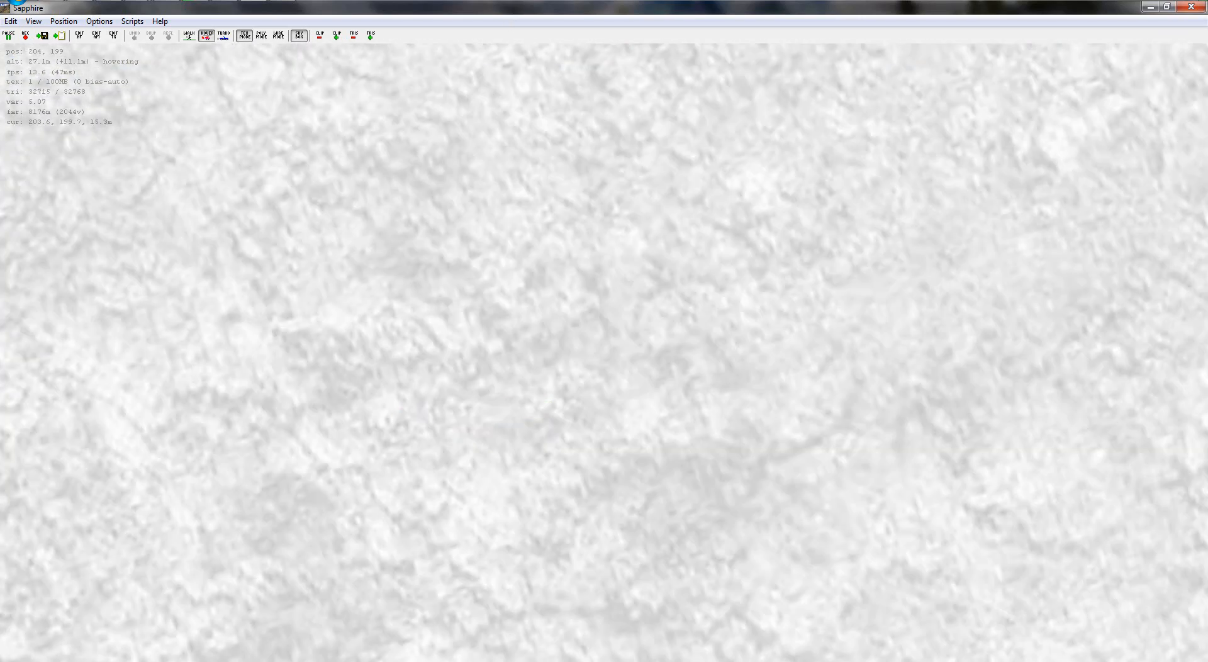
Step: Show the terrain in wireframe mode and look around at the land and water meshes
left_click(284, 37)
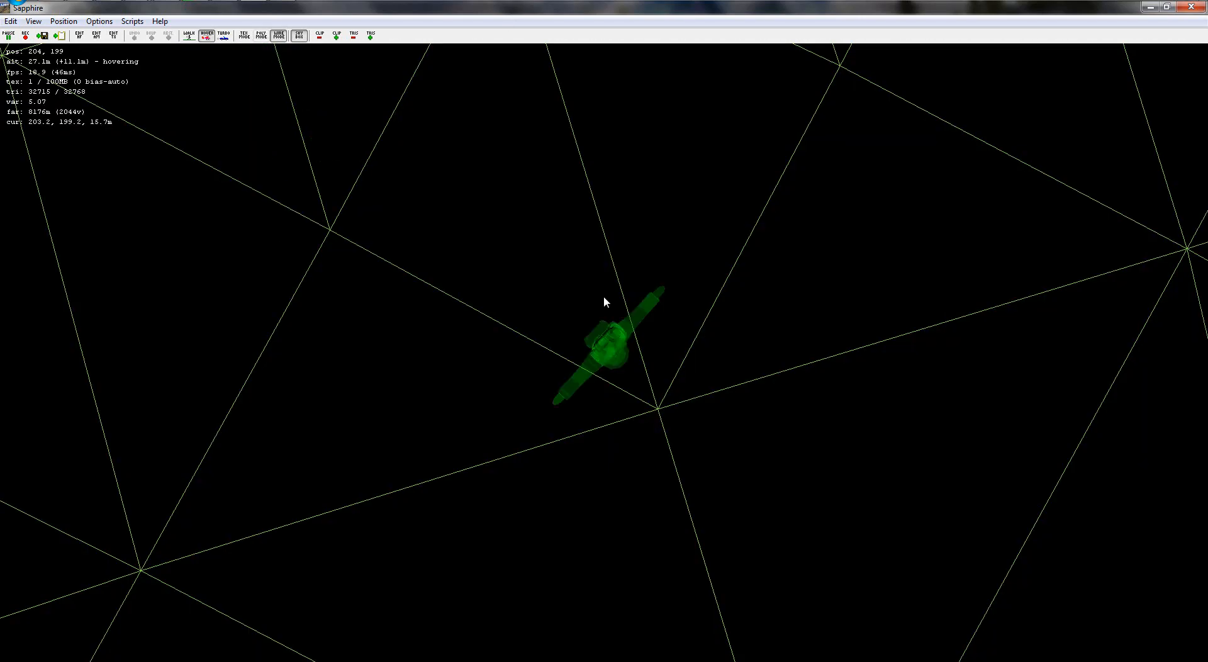
left_click_drag(604, 303, 643, 486)
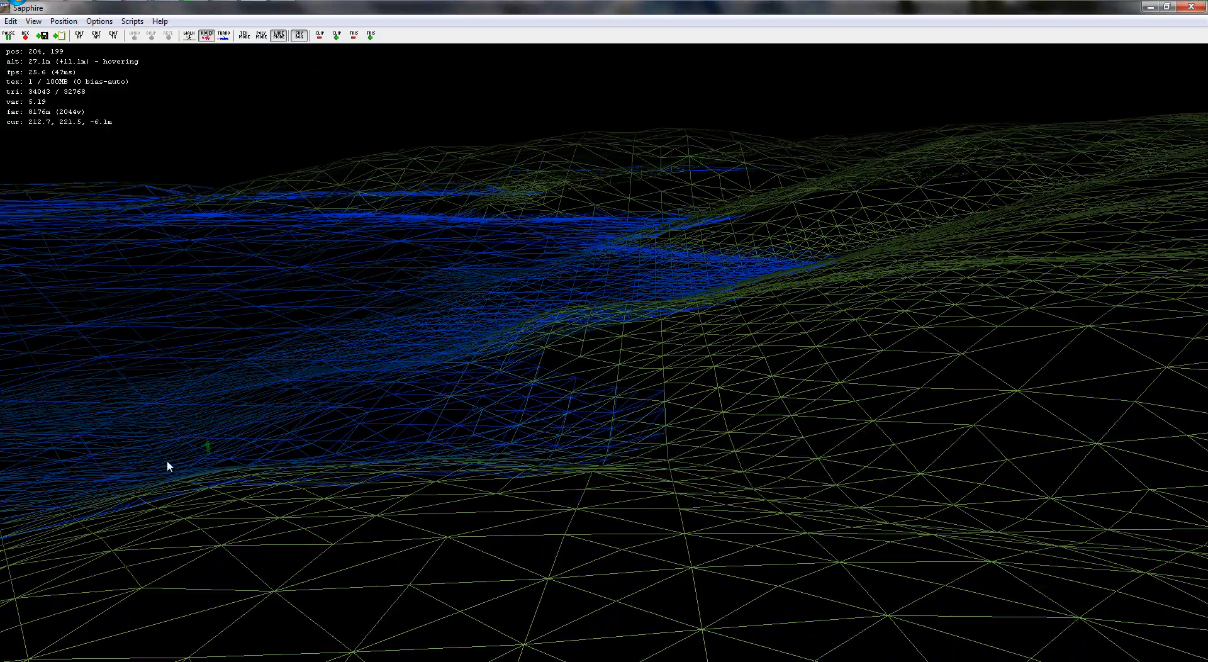
mouse_move(694, 394)
left_mouse_down()
mouse_move(480, 250)
mouse_move(602, 332)
mouse_move(499, 309)
mouse_move(650, 330)
mouse_move(603, 312)
mouse_move(599, 282)
mouse_move(604, 371)
mouse_move(620, 393)
mouse_move(615, 279)
mouse_move(641, 502)
mouse_move(610, 338)
mouse_move(610, 197)
mouse_move(604, 339)
mouse_move(610, 316)
mouse_move(616, 354)
mouse_move(573, 297)
mouse_move(595, 324)
mouse_move(534, 323)
mouse_move(730, 334)
mouse_move(610, 329)
mouse_move(624, 320)
mouse_move(608, 335)
mouse_move(742, 338)
mouse_move(605, 338)
mouse_move(661, 334)
mouse_move(607, 337)
mouse_move(644, 331)
mouse_move(606, 334)
mouse_move(753, 367)
mouse_move(607, 334)
mouse_move(588, 342)
mouse_move(605, 334)
left_mouse_up()
key("w")
Step: Travel across the wireframe terrain in walking mode with turbo to the map's edge, and look back over the water mesh
left_click(194, 37)
key("w")
key("w")
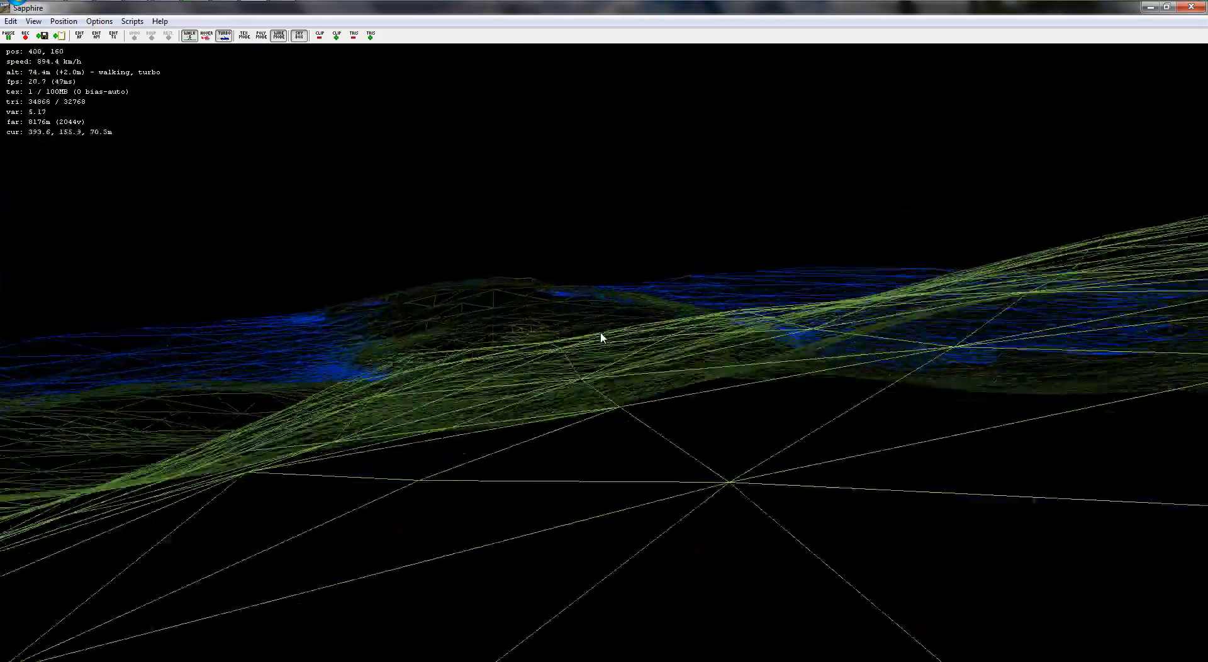
key("w")
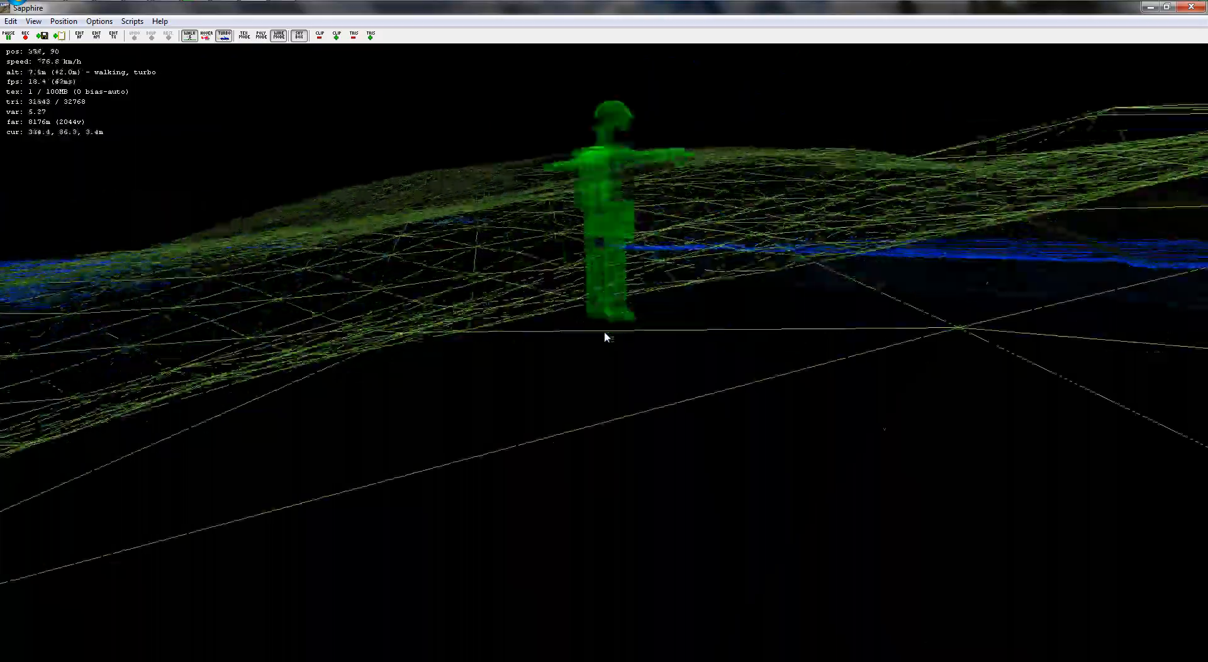
key("w")
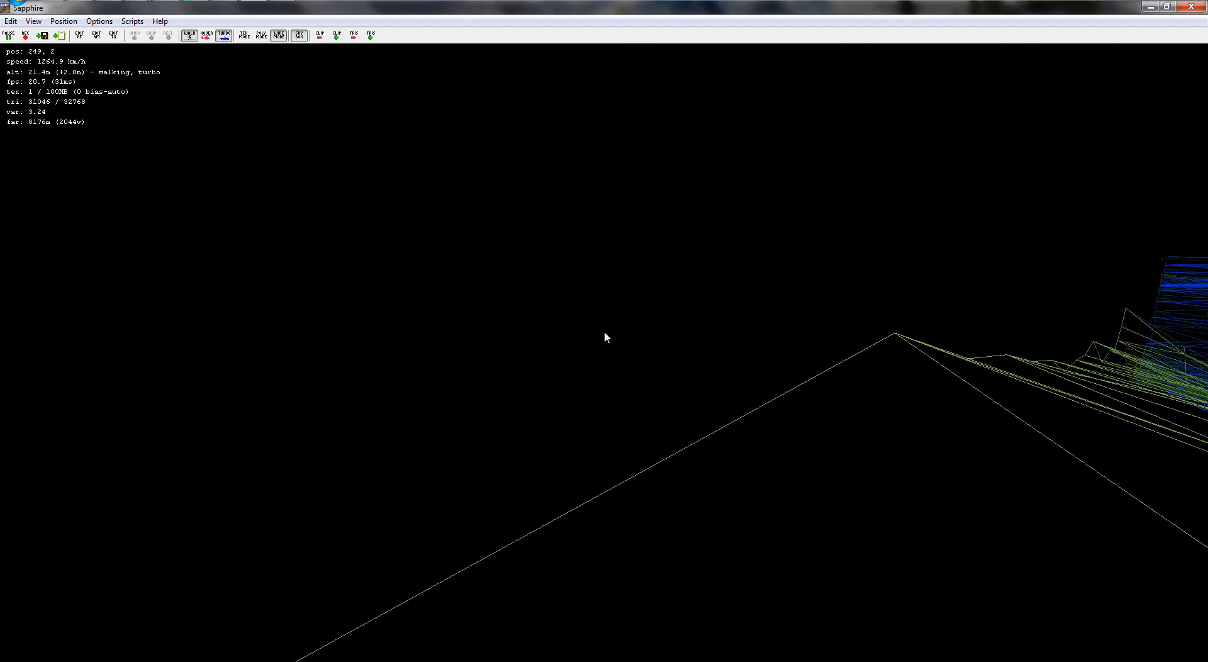
mouse_move(605, 332)
left_mouse_down()
mouse_move(639, 334)
mouse_move(587, 337)
left_mouse_up()
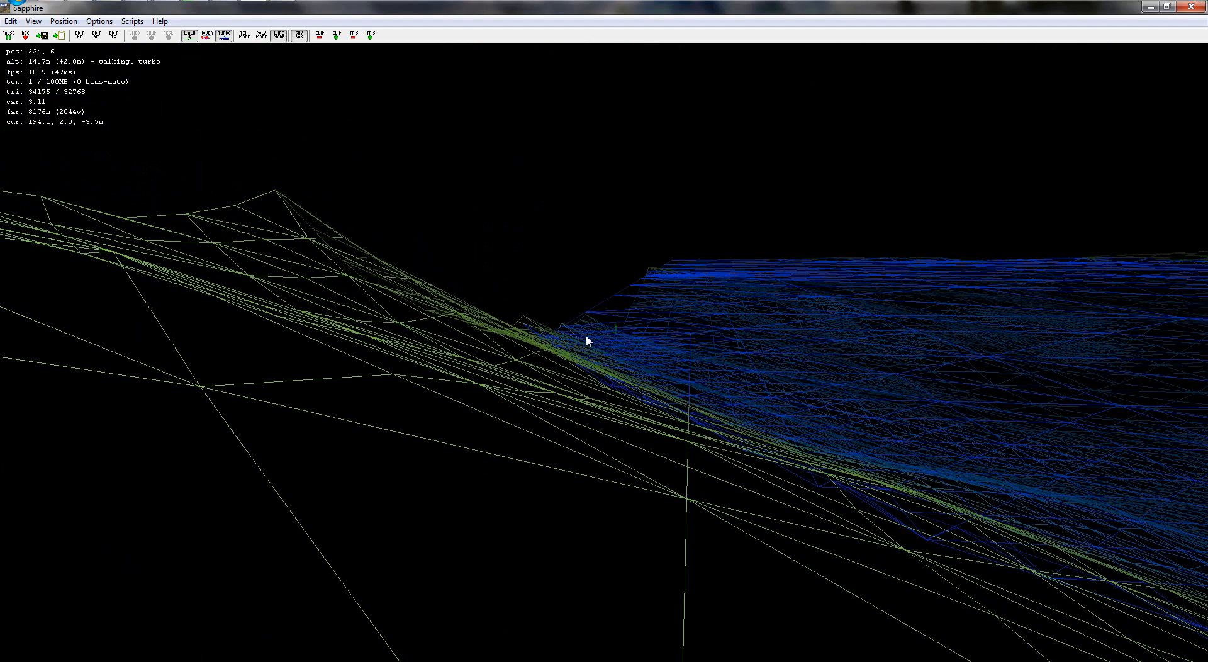
left_click_drag(673, 330, 603, 329)
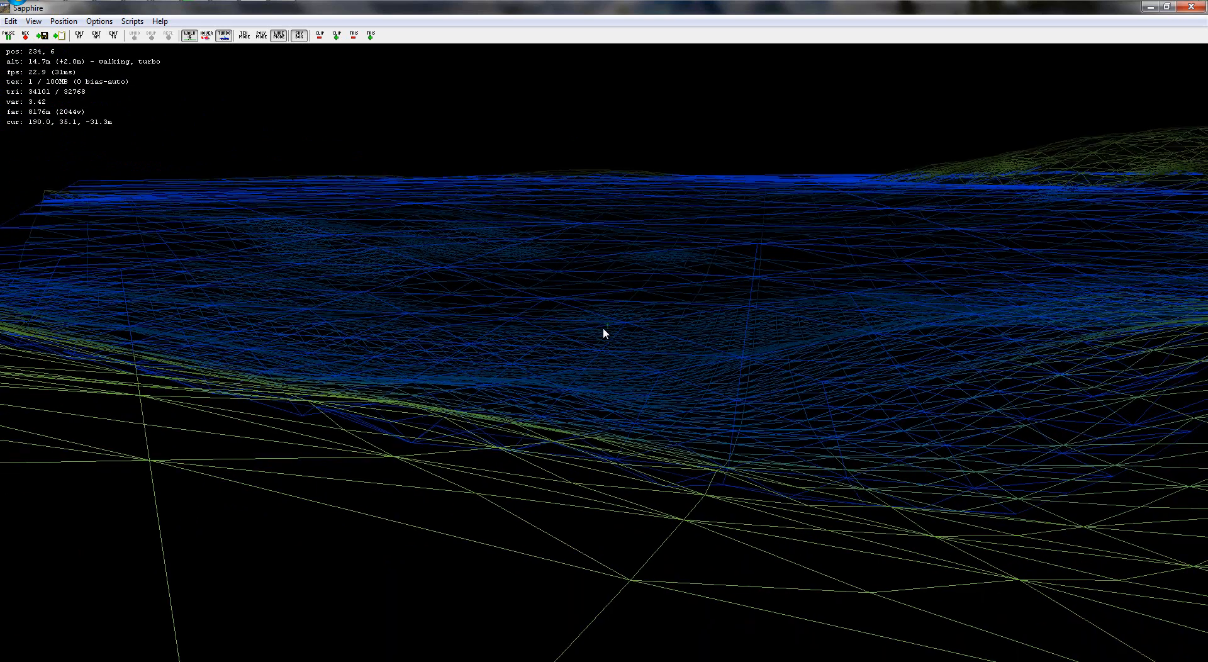